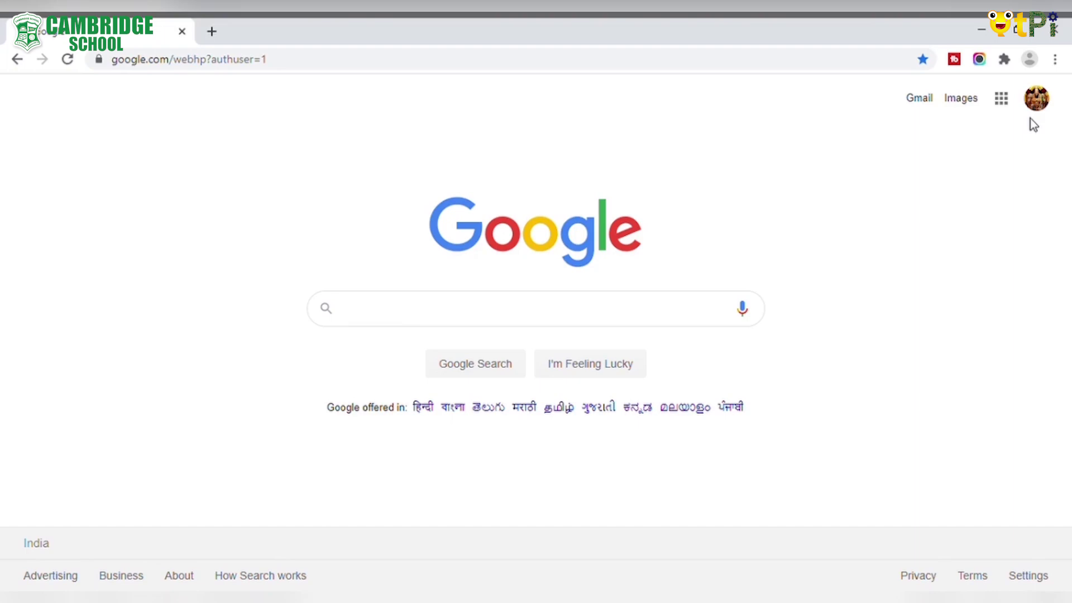
{"action": "type", "text": "code.org"}
Step: Search for code.org, go to the dashboard and expand the full project list under Create
{"action": "key", "text": "Return"}
{"action": "left_click", "coordinate": [215, 335]}
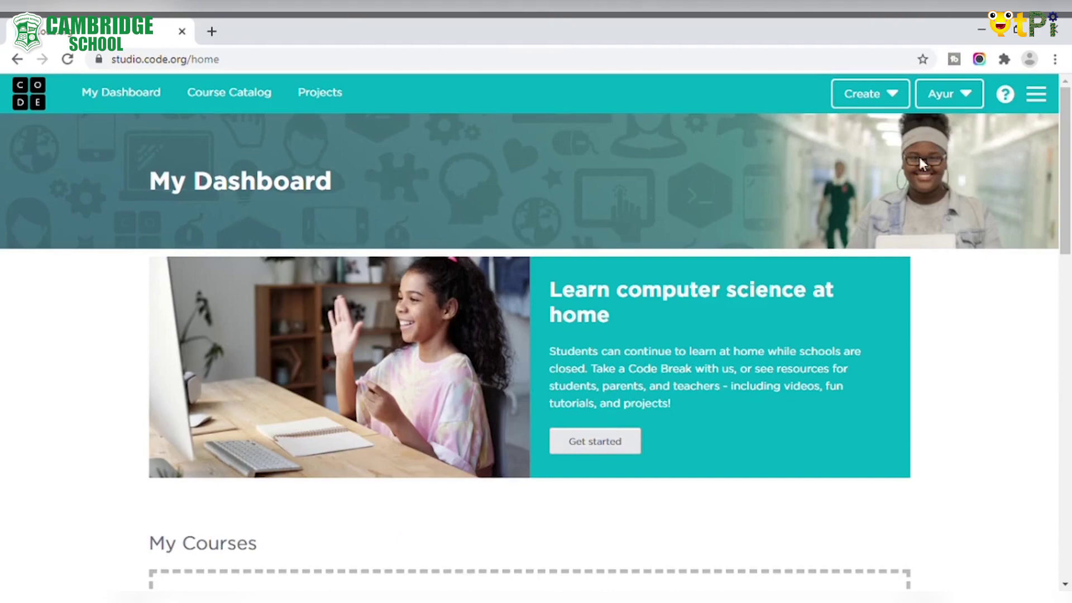
{"action": "scroll", "coordinate": [922, 285], "scroll_direction": "down", "scroll_amount": 3}
{"action": "scroll", "coordinate": [927, 302], "scroll_direction": "down", "scroll_amount": 2}
{"action": "scroll", "coordinate": [929, 305], "scroll_direction": "up", "scroll_amount": 2}
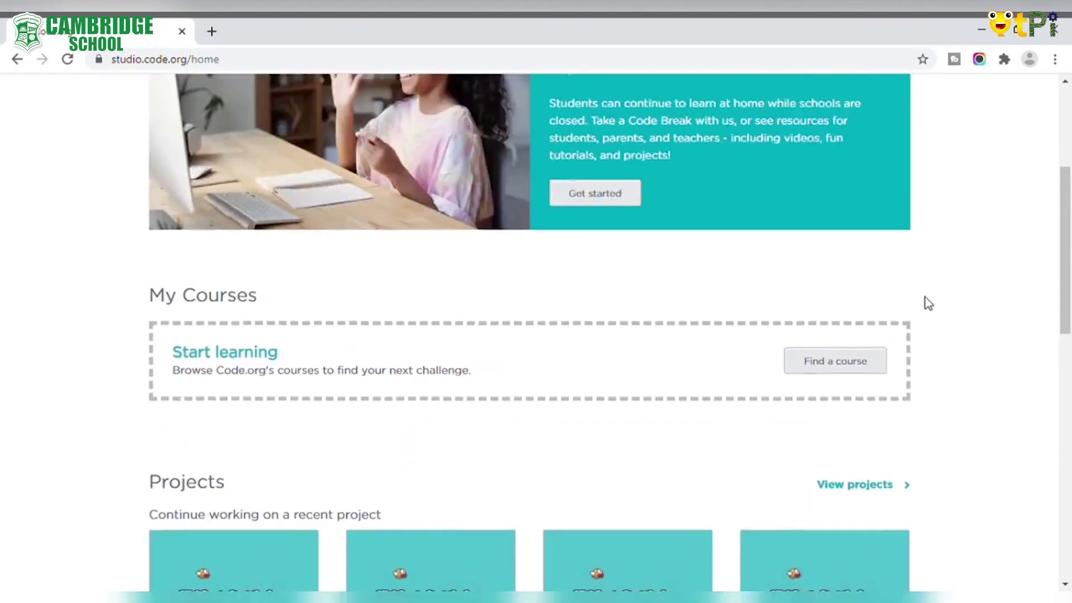
{"action": "scroll", "coordinate": [926, 301], "scroll_direction": "up", "scroll_amount": 3}
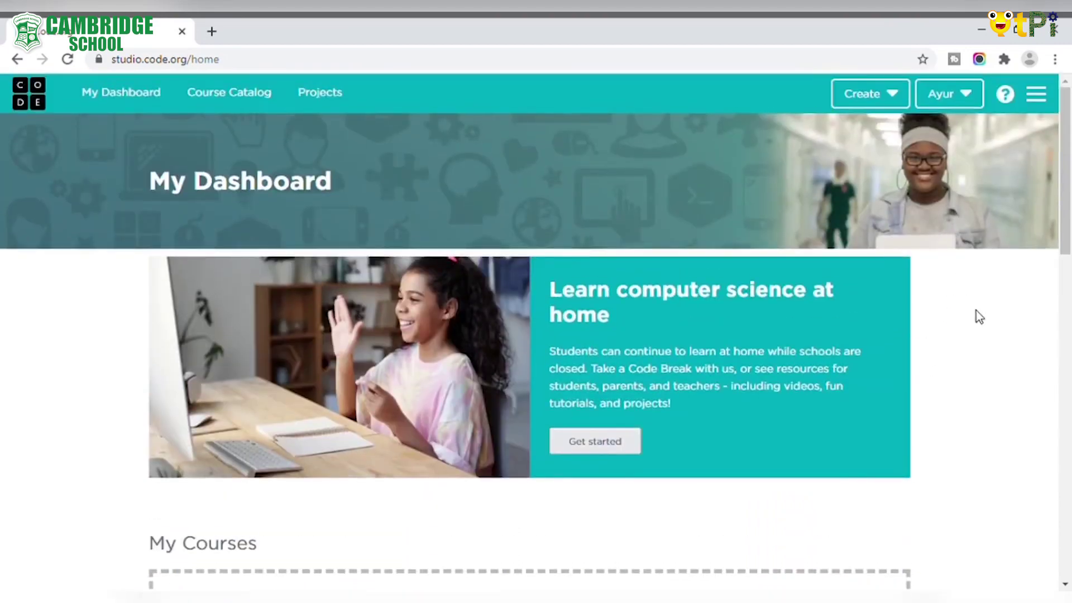
{"action": "left_click", "coordinate": [856, 95]}
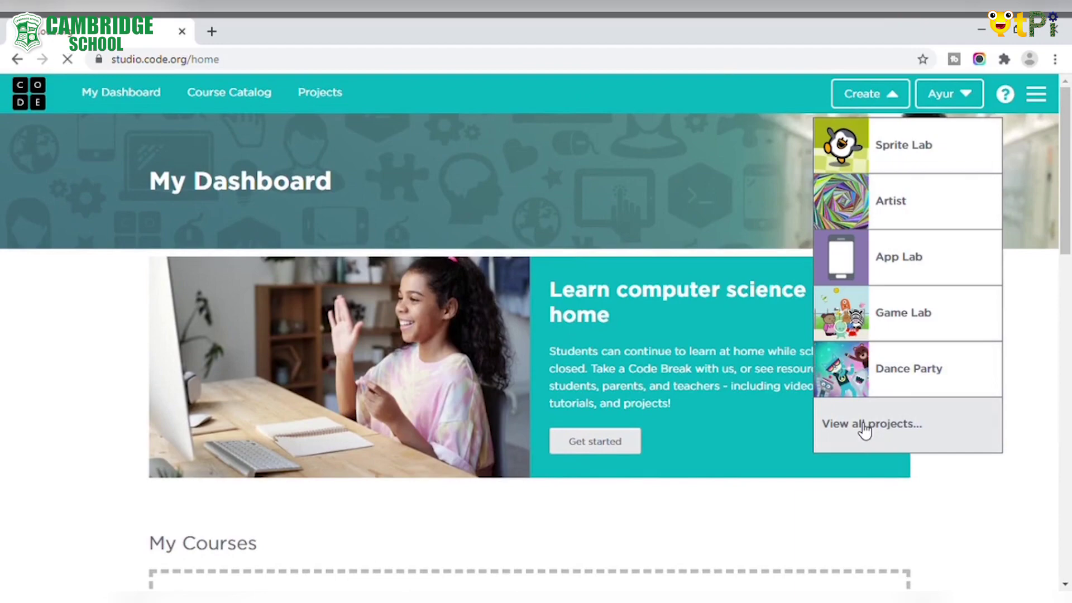
{"action": "scroll", "coordinate": [577, 397], "scroll_direction": "down", "scroll_amount": 3}
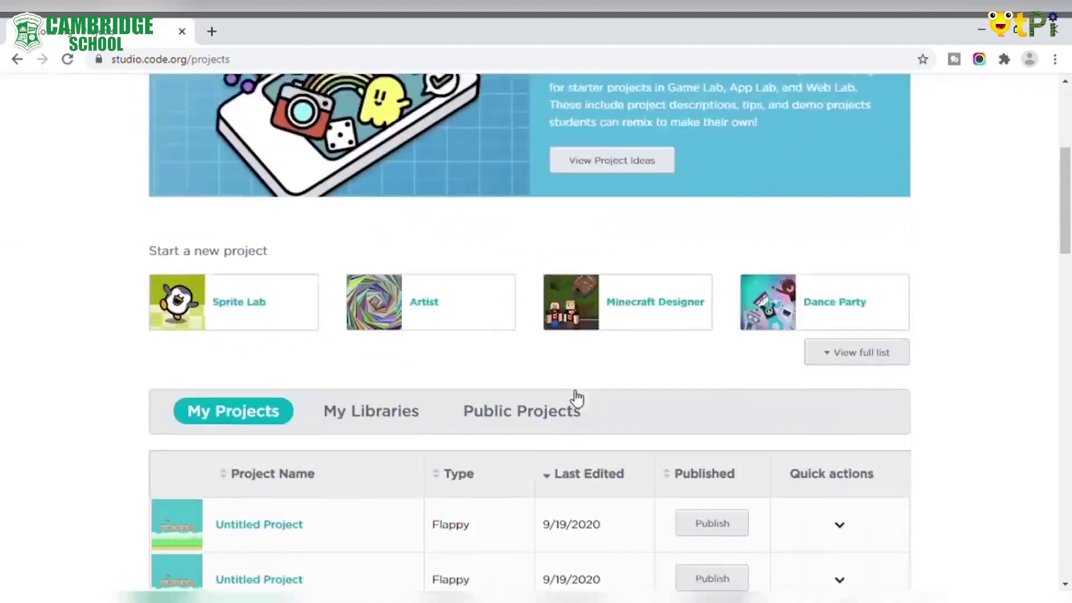
{"action": "scroll", "coordinate": [577, 397], "scroll_direction": "down", "scroll_amount": 1}
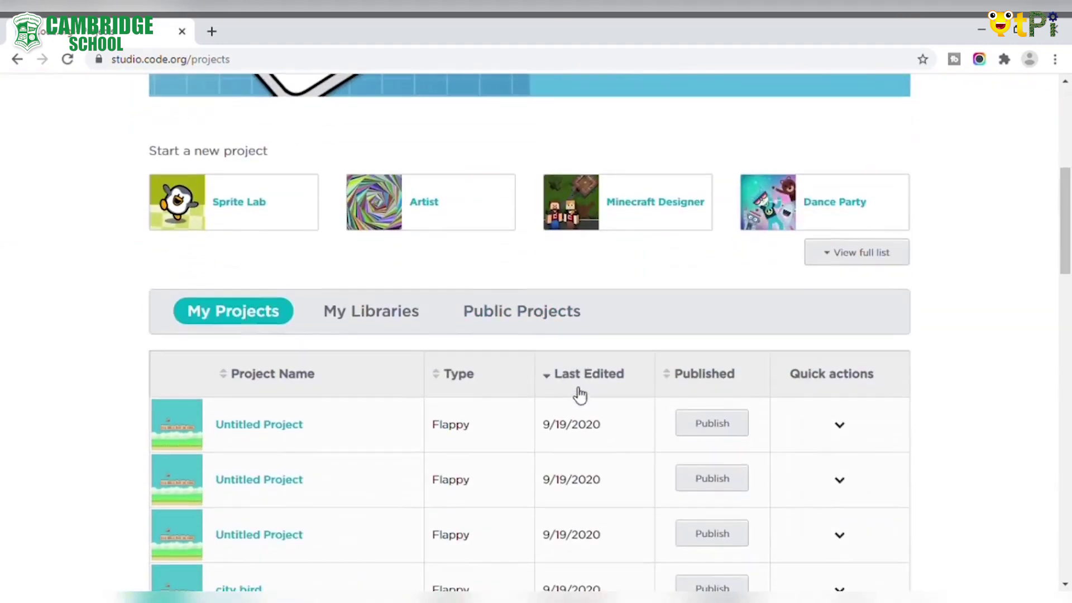
{"action": "left_click", "coordinate": [892, 253]}
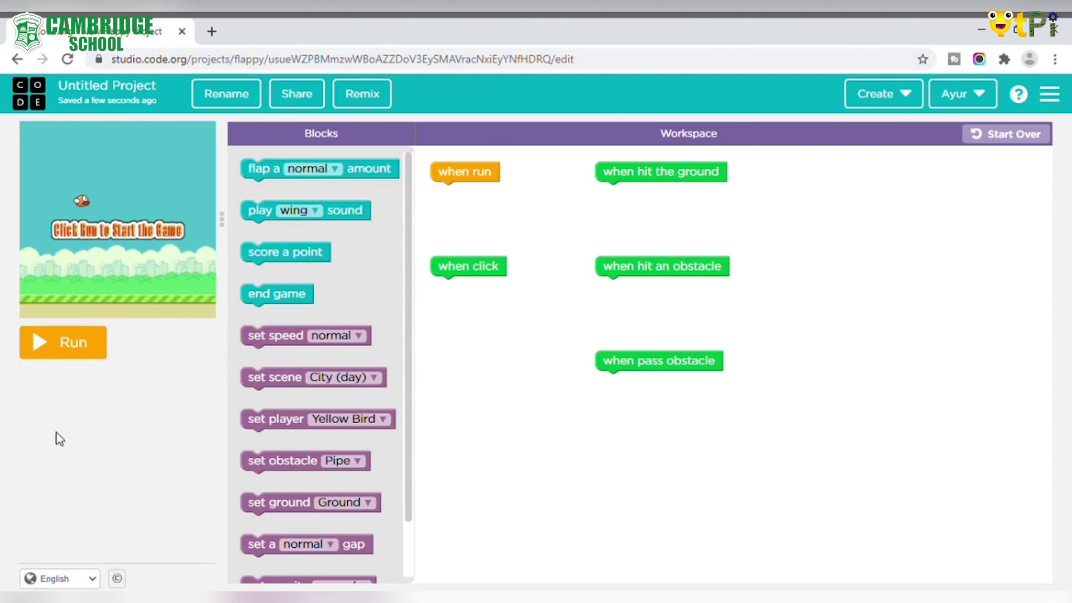
{"action": "left_click", "coordinate": [67, 352]}
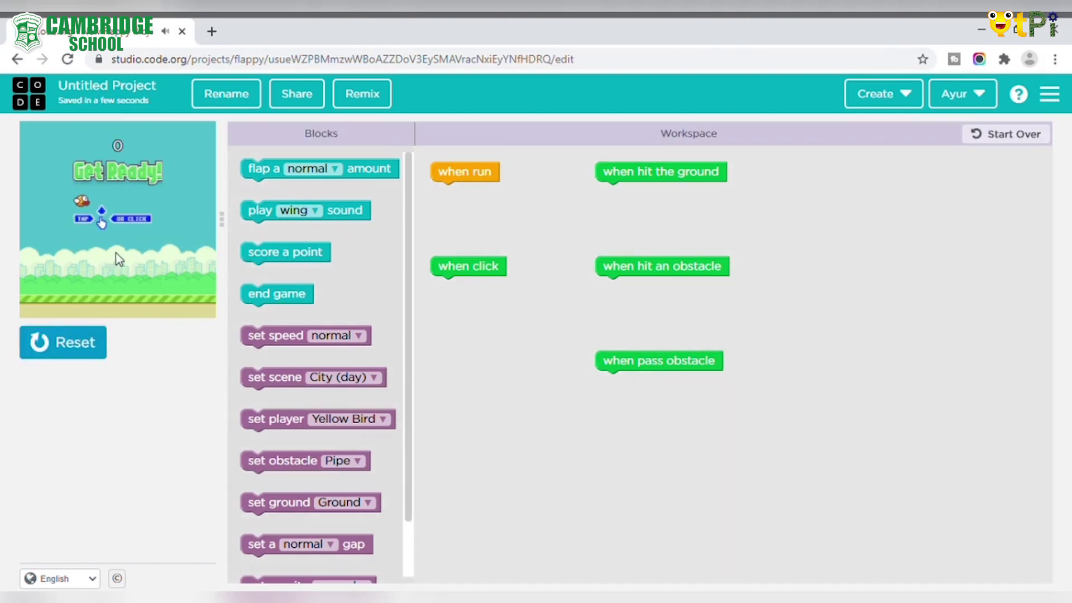
{"action": "left_click", "coordinate": [140, 219]}
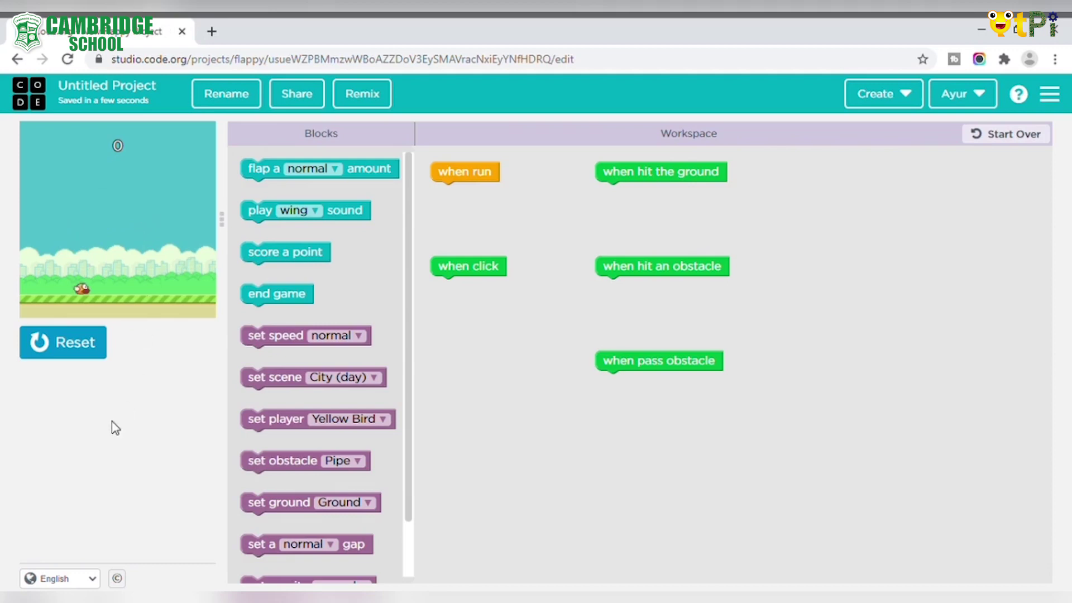
{"action": "left_click", "coordinate": [93, 356]}
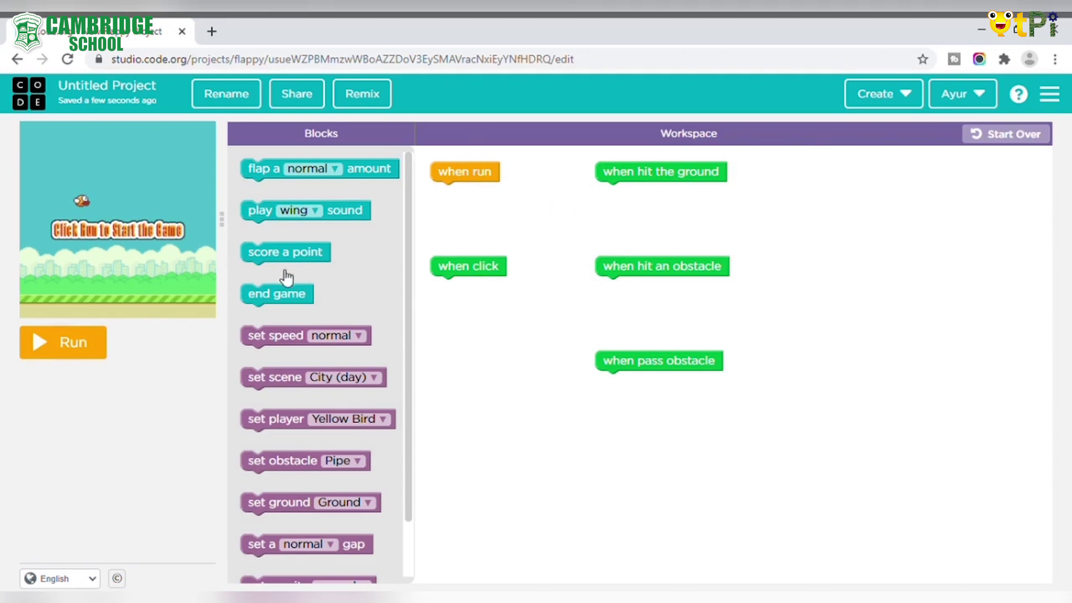
{"action": "scroll", "coordinate": [294, 252], "scroll_direction": "down", "scroll_amount": 2}
{"action": "scroll", "coordinate": [361, 283], "scroll_direction": "up", "scroll_amount": 2}
Step: Add set speed normal, scene City (day), player Yellow Bird and obstacle Pipe under when run
{"action": "left_click_drag", "start_coordinate": [286, 339], "coordinate": [474, 206]}
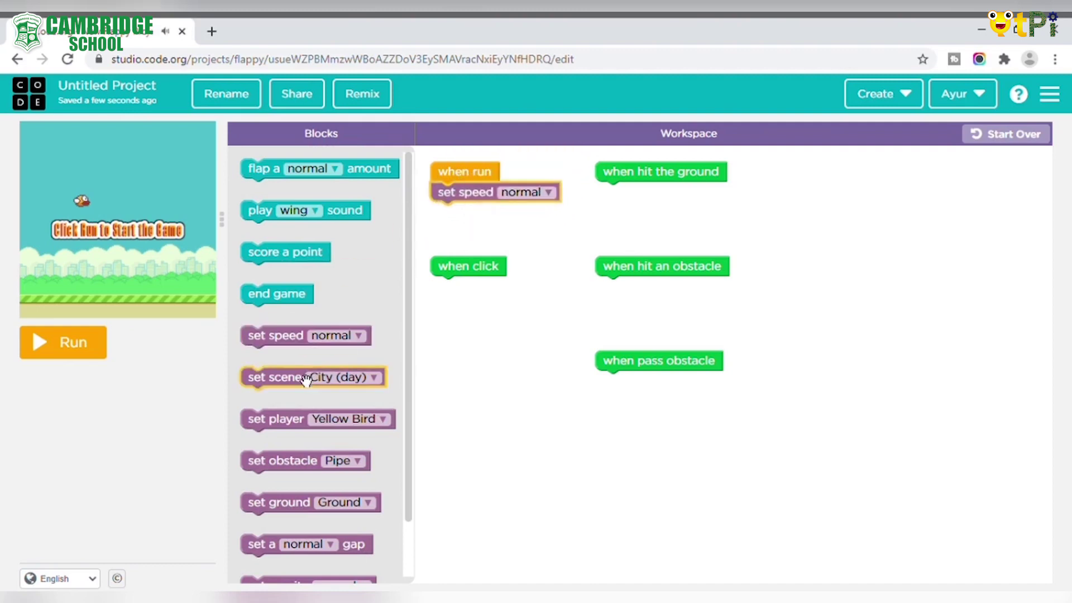
{"action": "left_click_drag", "start_coordinate": [306, 379], "coordinate": [499, 217]}
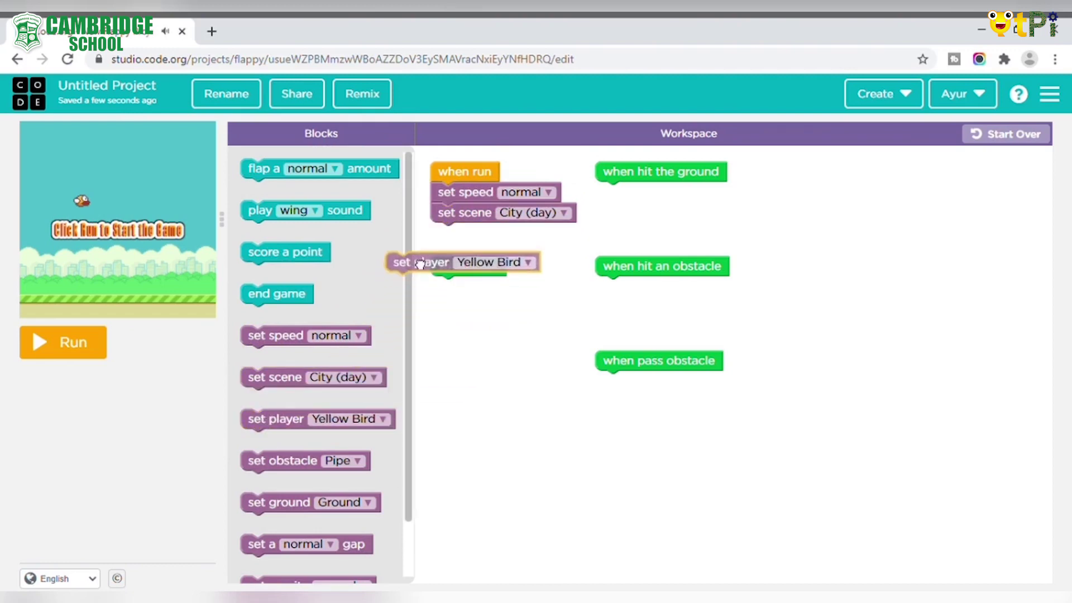
{"action": "left_click_drag", "start_coordinate": [273, 426], "coordinate": [472, 242]}
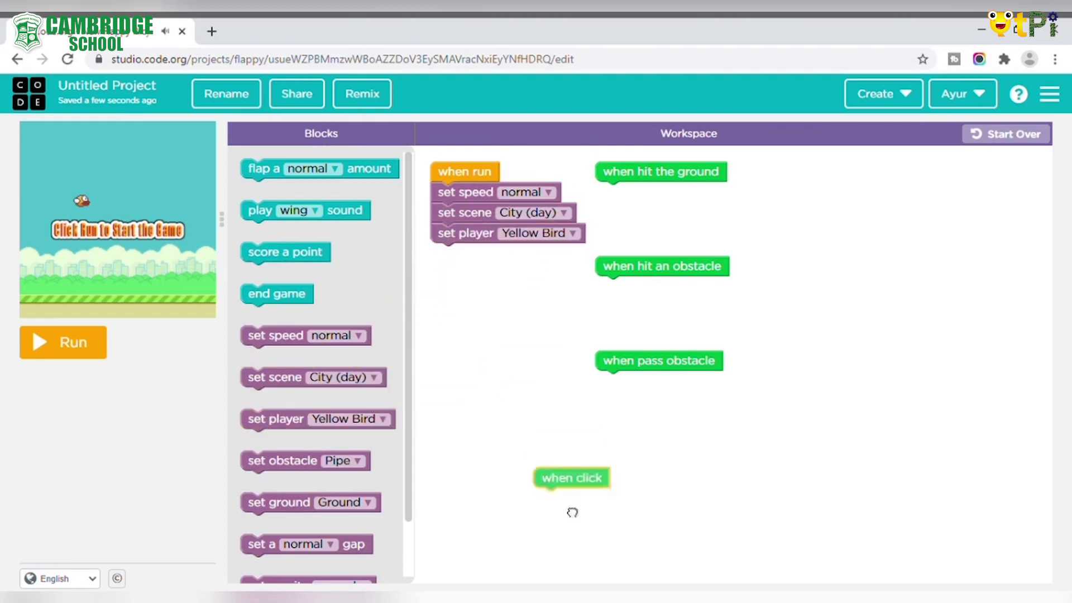
{"action": "left_click_drag", "start_coordinate": [459, 278], "coordinate": [470, 484]}
{"action": "left_click_drag", "start_coordinate": [310, 471], "coordinate": [499, 255]}
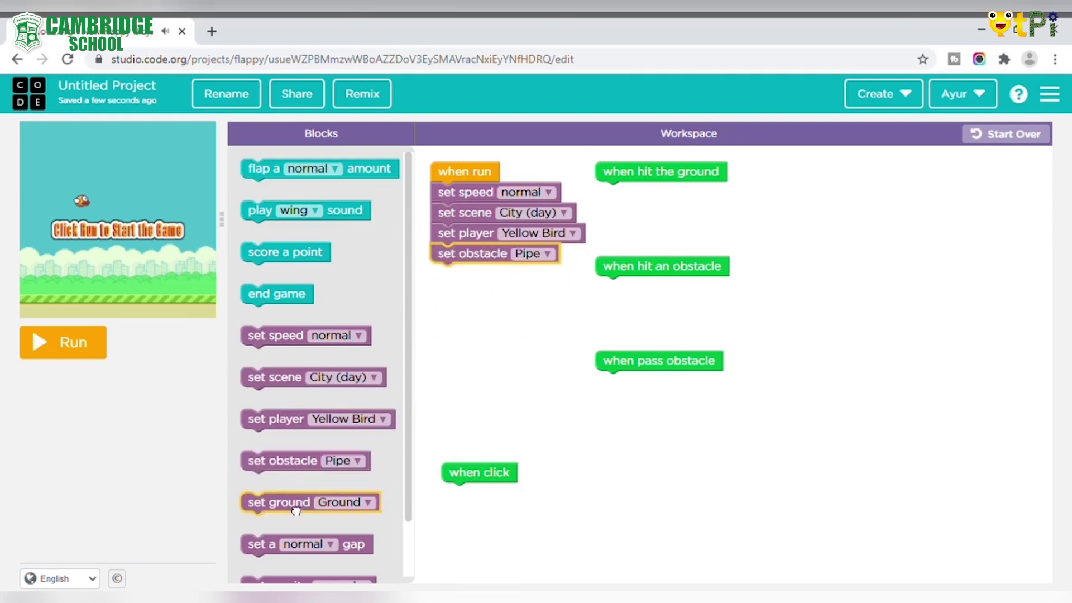
Step: Add set ground Ground, a normal gap, normal gravity and score 0 to the setup
{"action": "left_click_drag", "start_coordinate": [280, 504], "coordinate": [473, 280]}
{"action": "scroll", "coordinate": [251, 544], "scroll_direction": "down", "scroll_amount": 1}
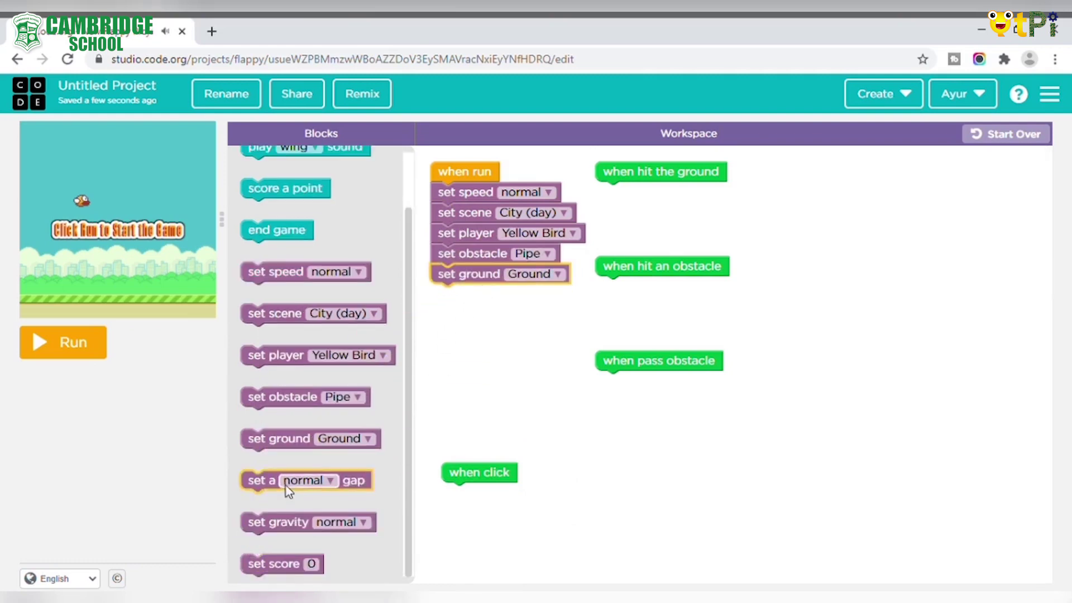
{"action": "left_click_drag", "start_coordinate": [290, 483], "coordinate": [460, 304]}
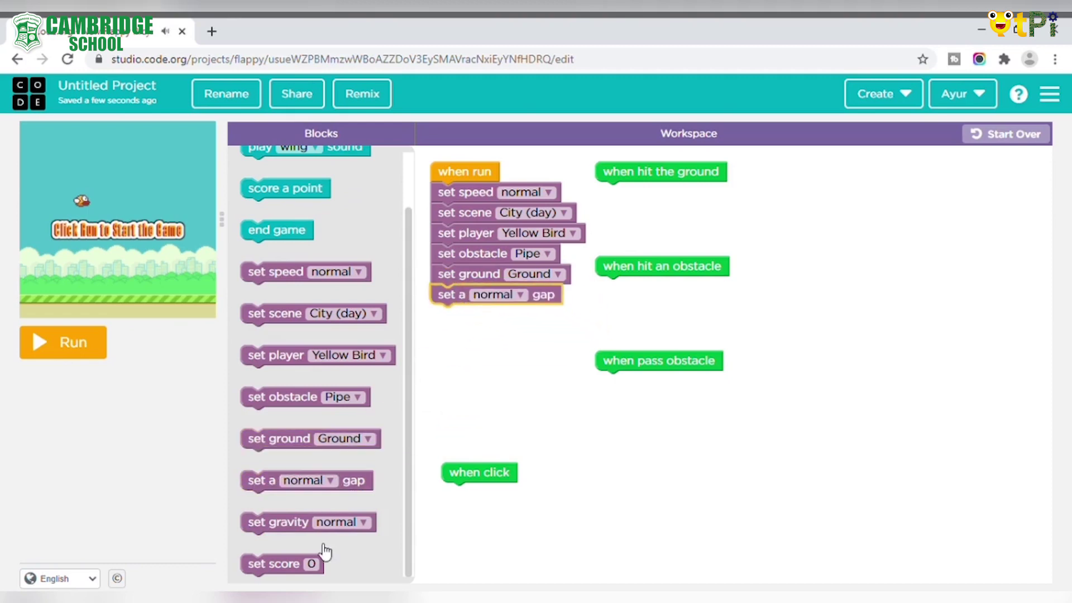
{"action": "left_click", "coordinate": [301, 537]}
{"action": "left_click_drag", "start_coordinate": [302, 533], "coordinate": [489, 323]}
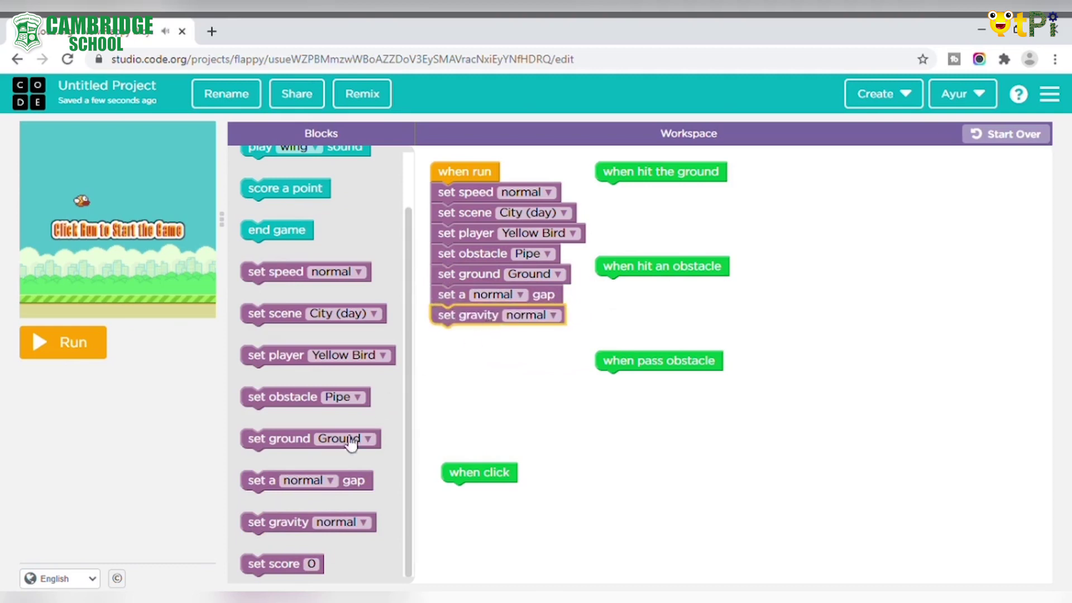
{"action": "left_click_drag", "start_coordinate": [285, 564], "coordinate": [475, 356]}
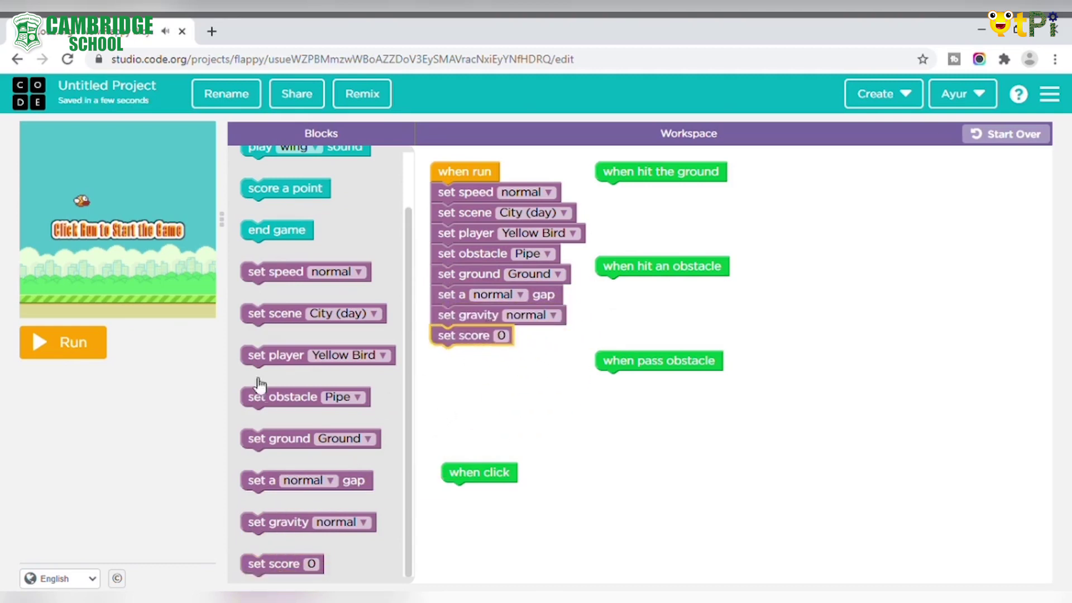
{"action": "scroll", "coordinate": [339, 400], "scroll_direction": "up", "scroll_amount": 1}
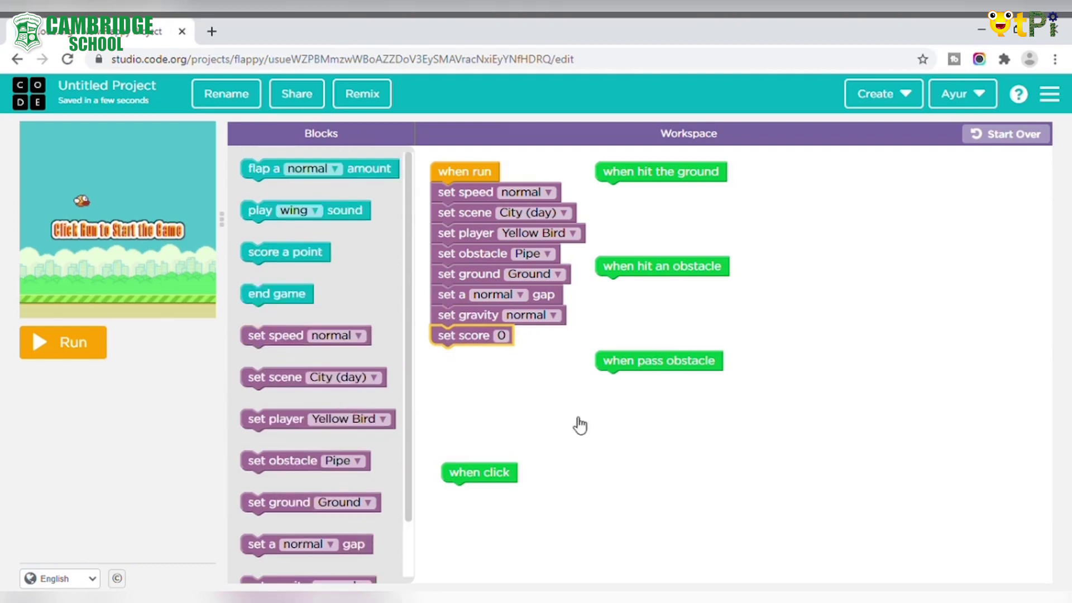
Step: Under when click, attach a normal flap followed by the wing sound
{"action": "left_click_drag", "start_coordinate": [501, 480], "coordinate": [486, 381]}
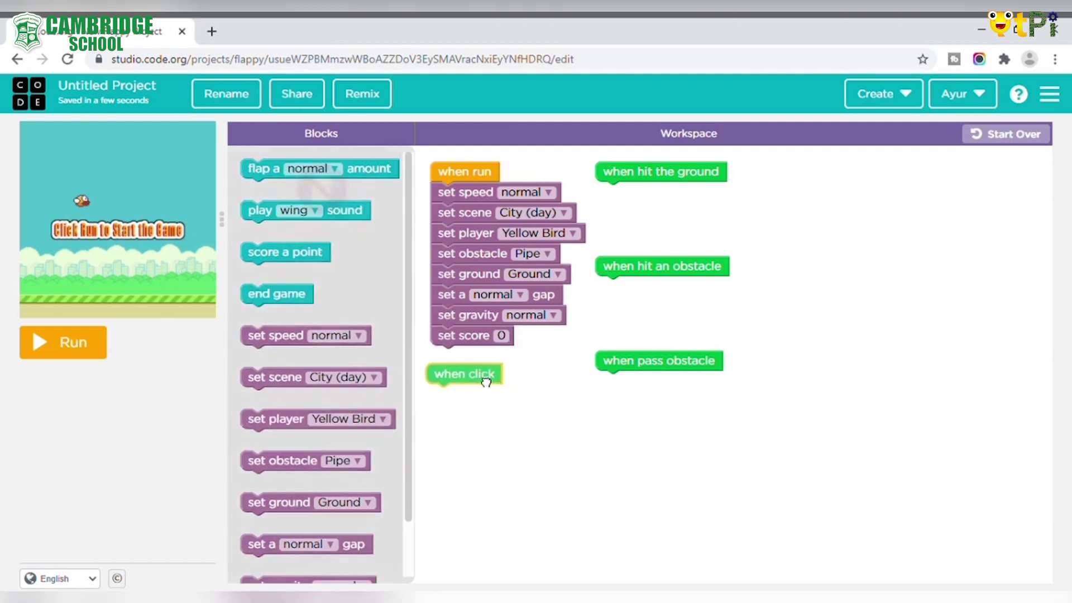
{"action": "left_click_drag", "start_coordinate": [347, 169], "coordinate": [553, 409]}
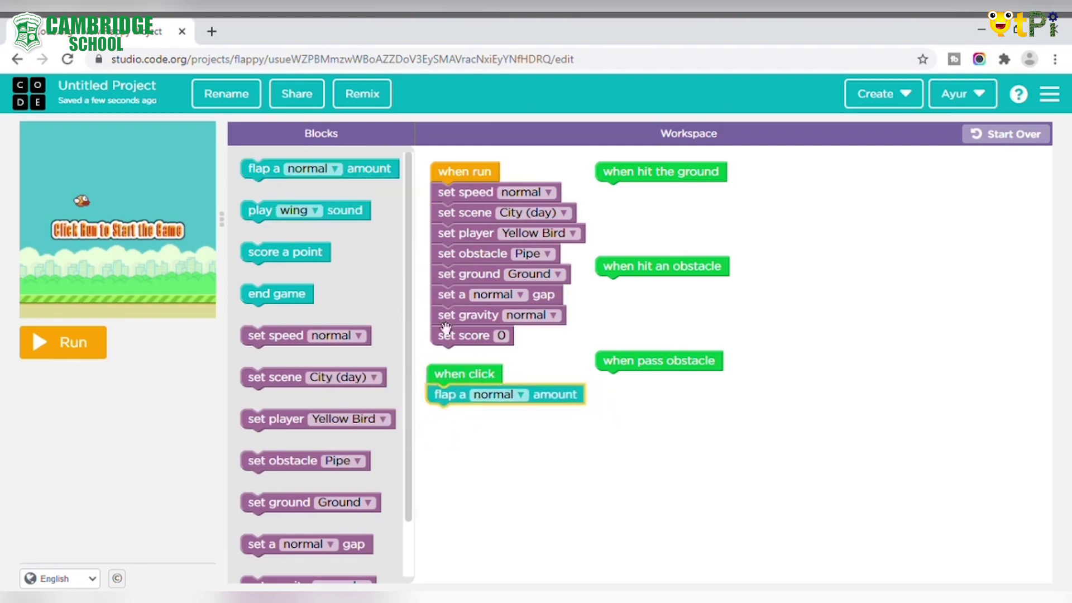
{"action": "left_click_drag", "start_coordinate": [347, 210], "coordinate": [536, 426]}
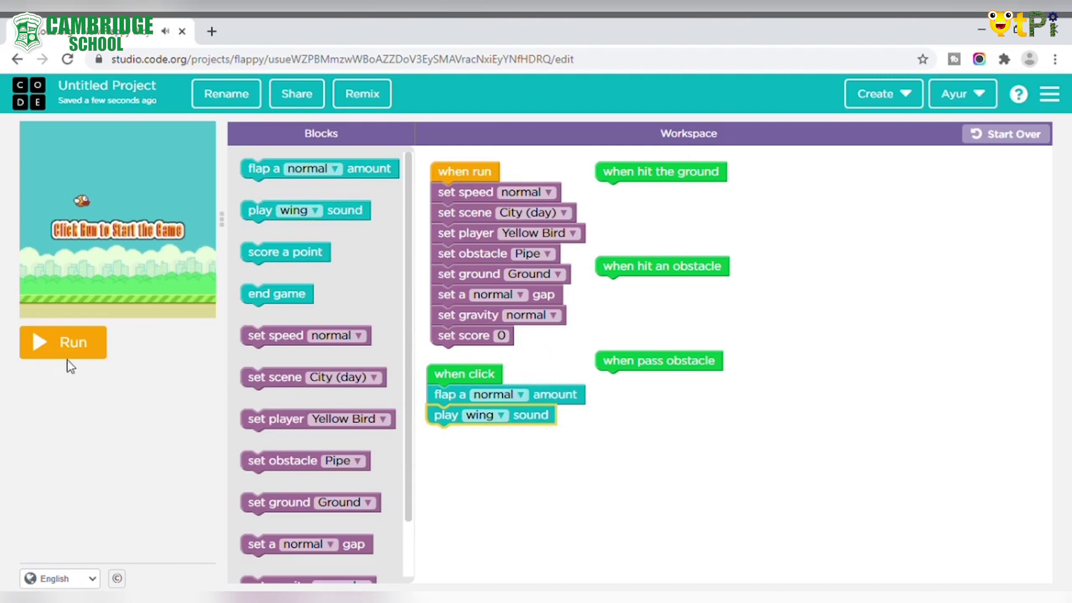
{"action": "left_click", "coordinate": [111, 326]}
{"action": "left_click", "coordinate": [136, 278]}
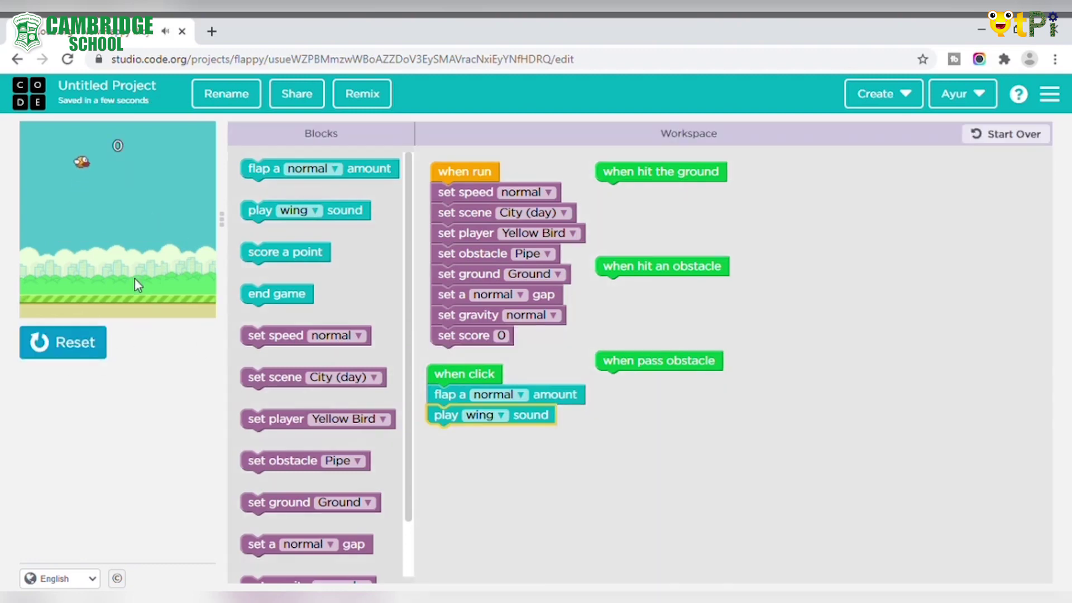
{"action": "left_click", "coordinate": [140, 272]}
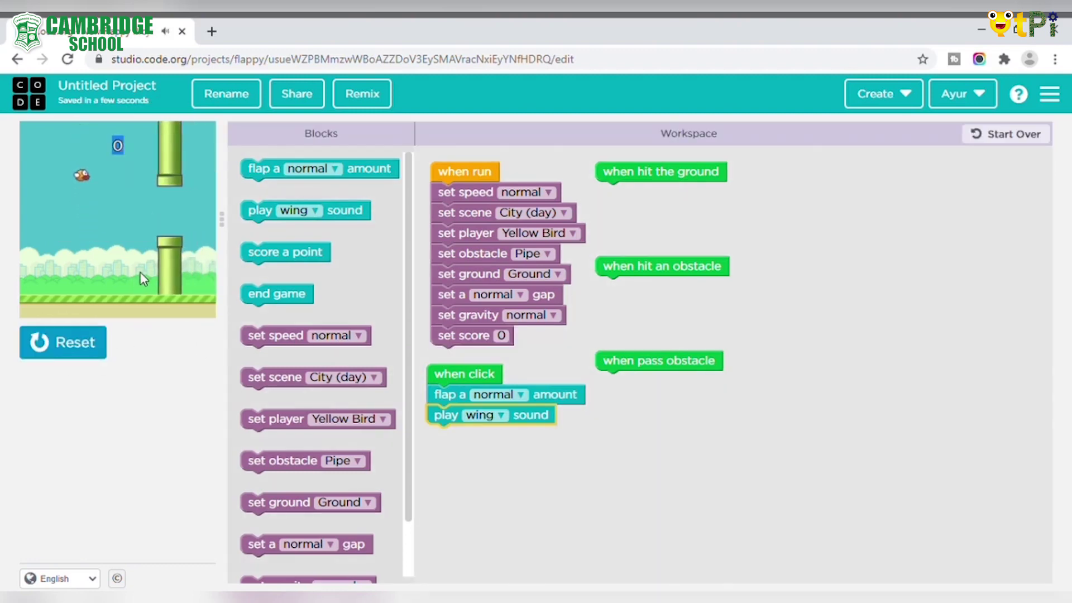
{"action": "left_click", "coordinate": [140, 273]}
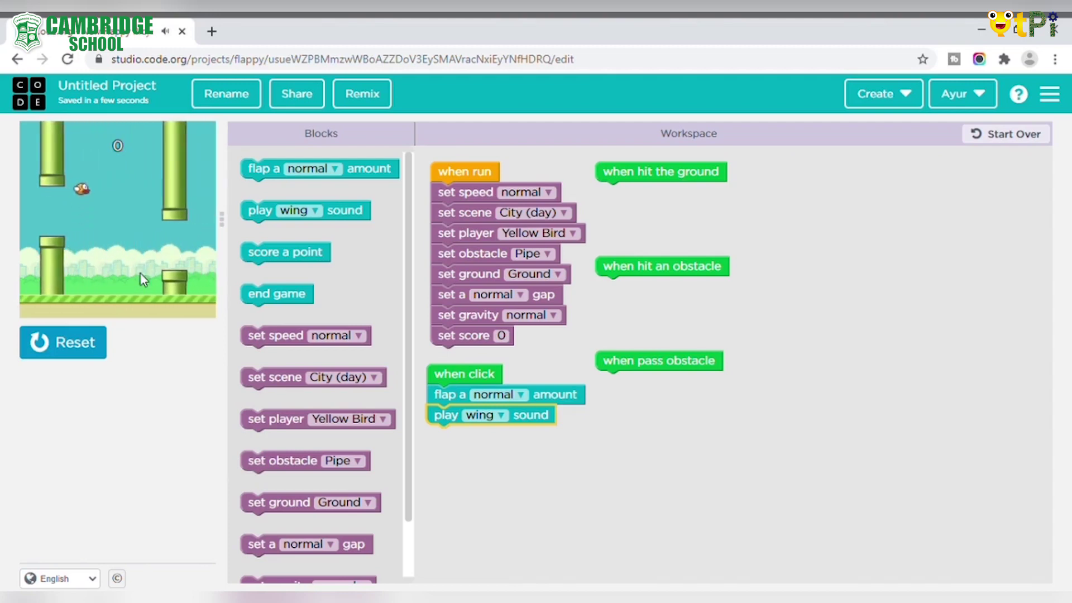
{"action": "left_click", "coordinate": [140, 273]}
{"action": "left_click", "coordinate": [140, 281]}
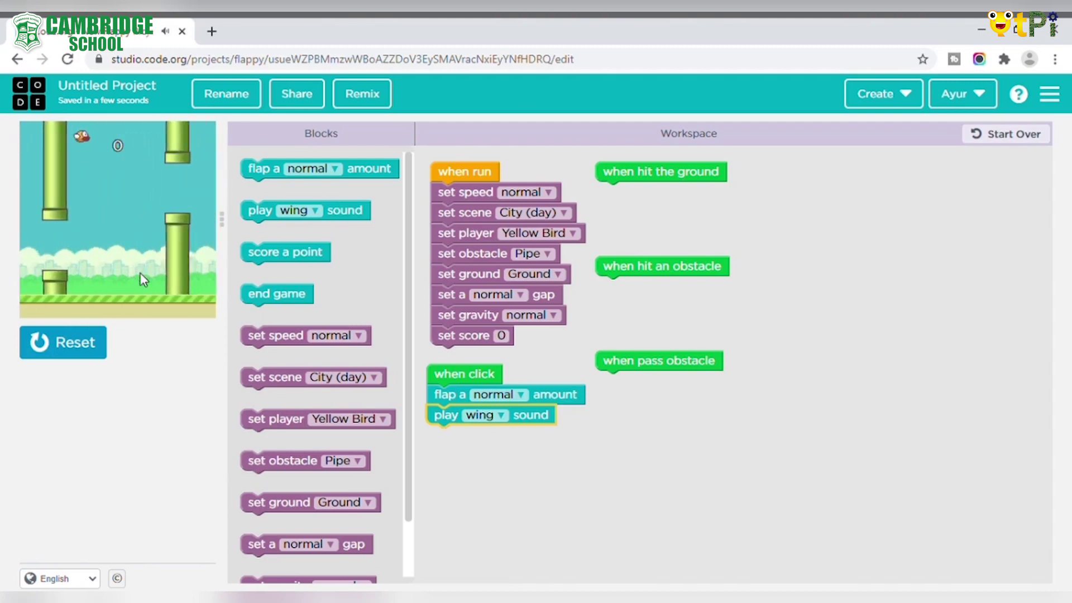
{"action": "left_click", "coordinate": [140, 281]}
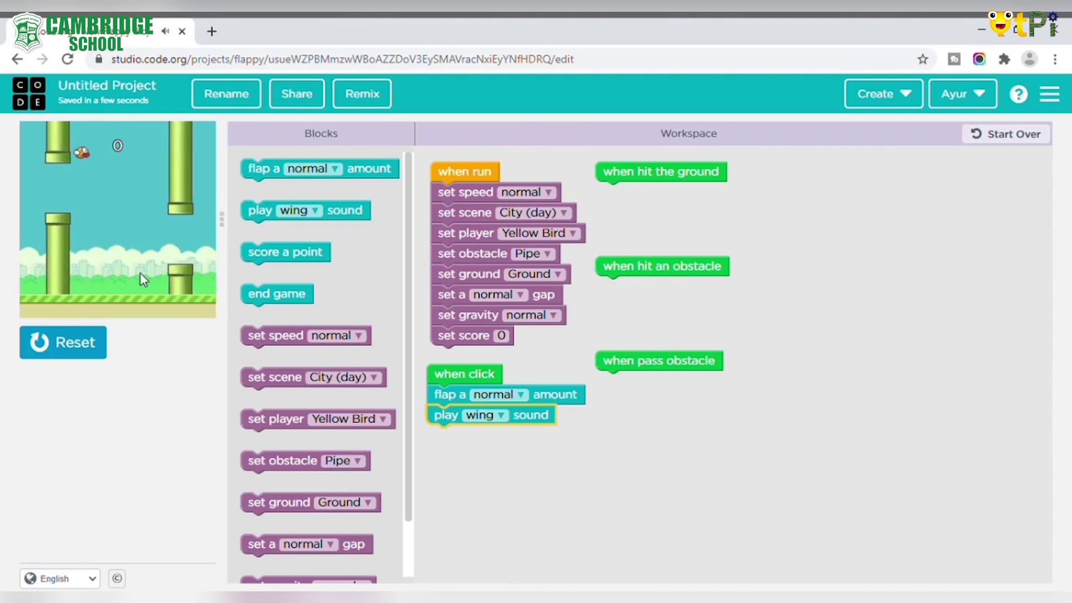
{"action": "left_click", "coordinate": [140, 281]}
{"action": "left_click", "coordinate": [142, 277]}
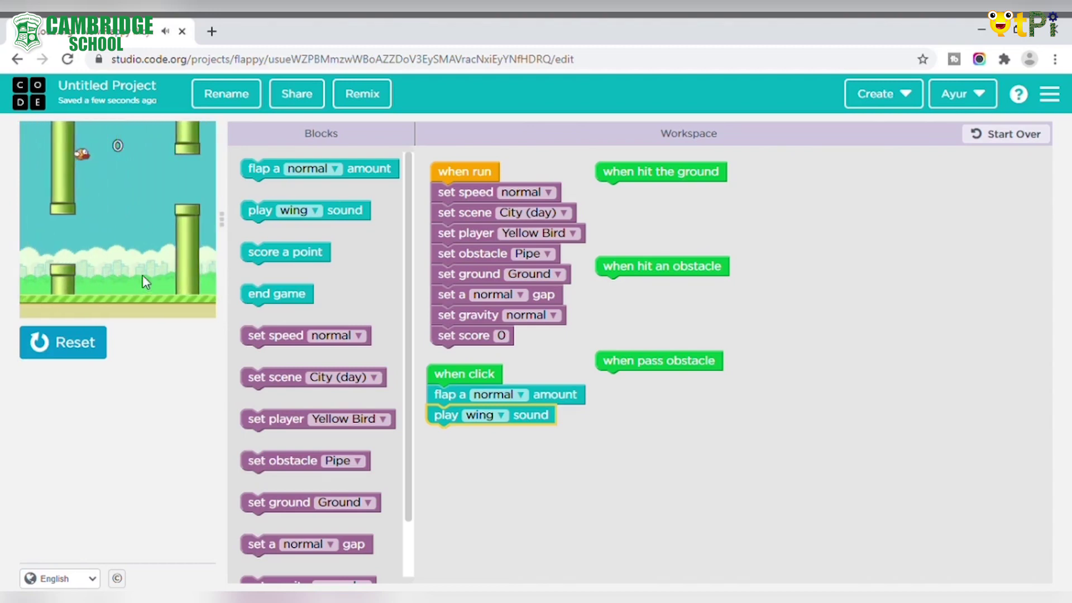
{"action": "left_click", "coordinate": [142, 274]}
{"action": "left_click", "coordinate": [143, 277]}
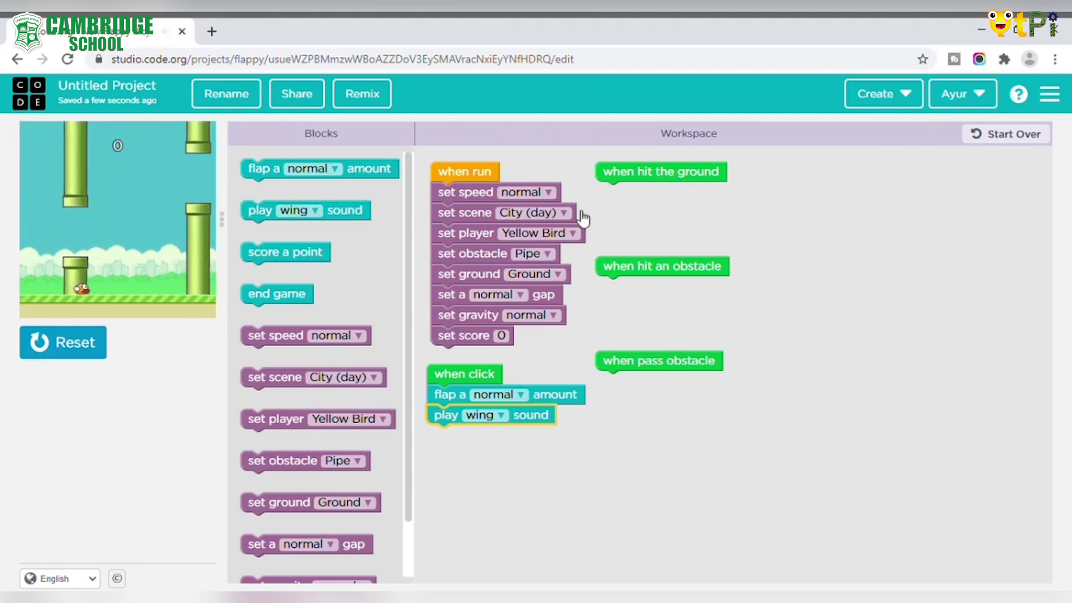
{"action": "left_click", "coordinate": [133, 223]}
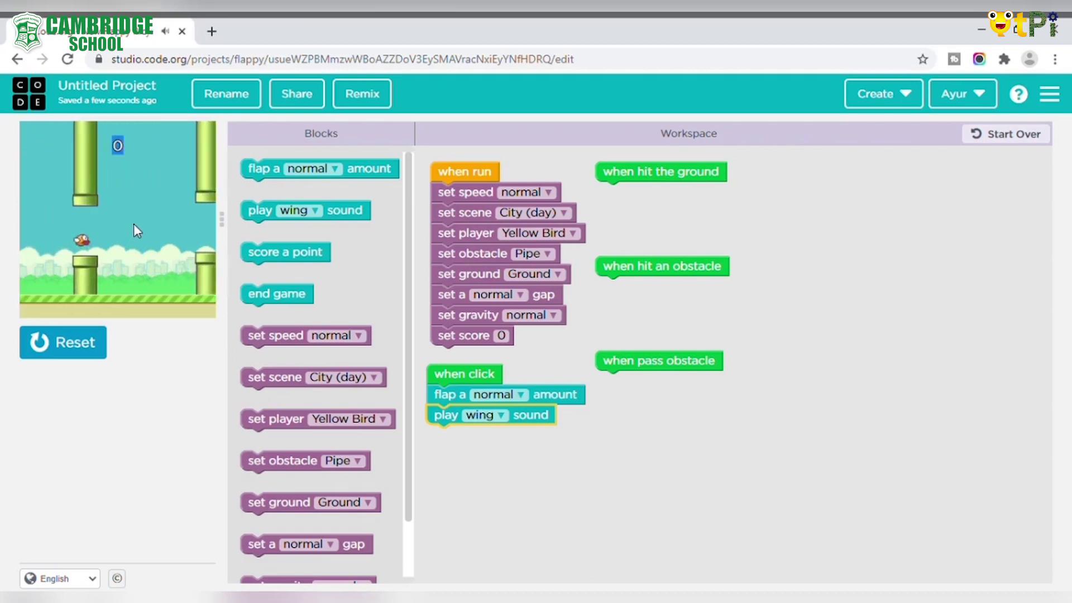
{"action": "left_click", "coordinate": [133, 224]}
{"action": "left_click", "coordinate": [142, 231]}
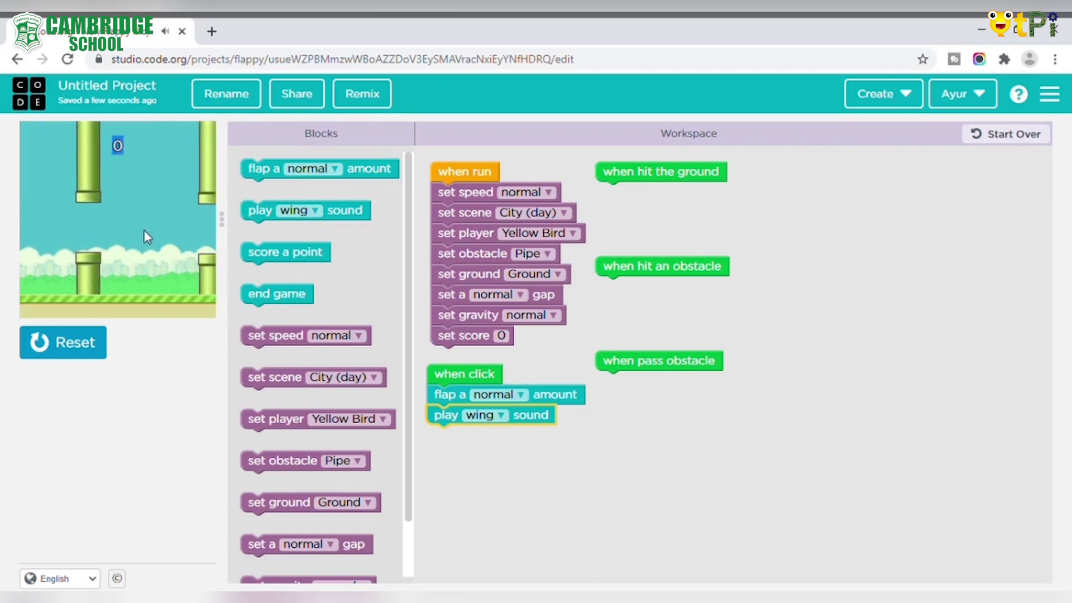
{"action": "left_click", "coordinate": [163, 224]}
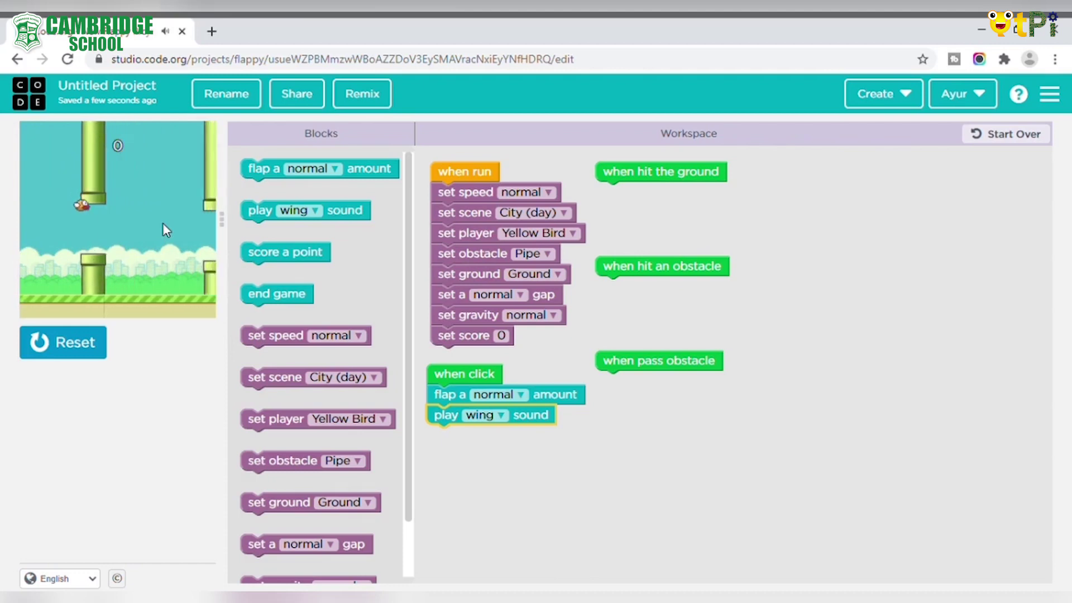
Step: Stop the game and put end game, then set score 0, under when hit the ground
{"action": "left_click", "coordinate": [62, 341]}
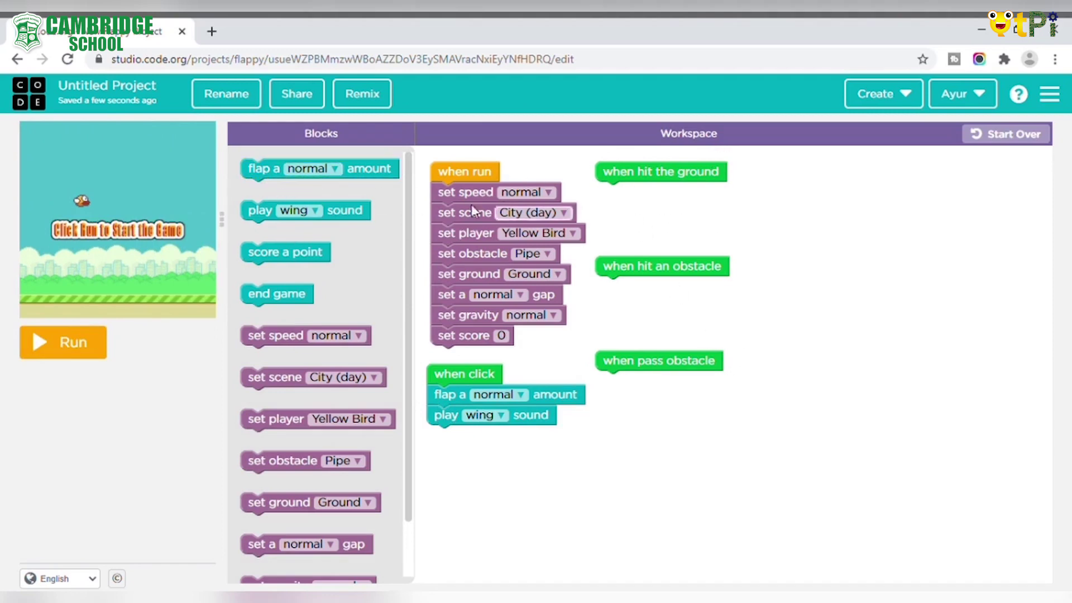
{"action": "mouse_move", "coordinate": [282, 296]}
{"action": "left_mouse_down"}
{"action": "mouse_move", "coordinate": [663, 202]}
{"action": "mouse_move", "coordinate": [642, 197]}
{"action": "left_mouse_up"}
{"action": "scroll", "coordinate": [326, 489], "scroll_direction": "down", "scroll_amount": 2}
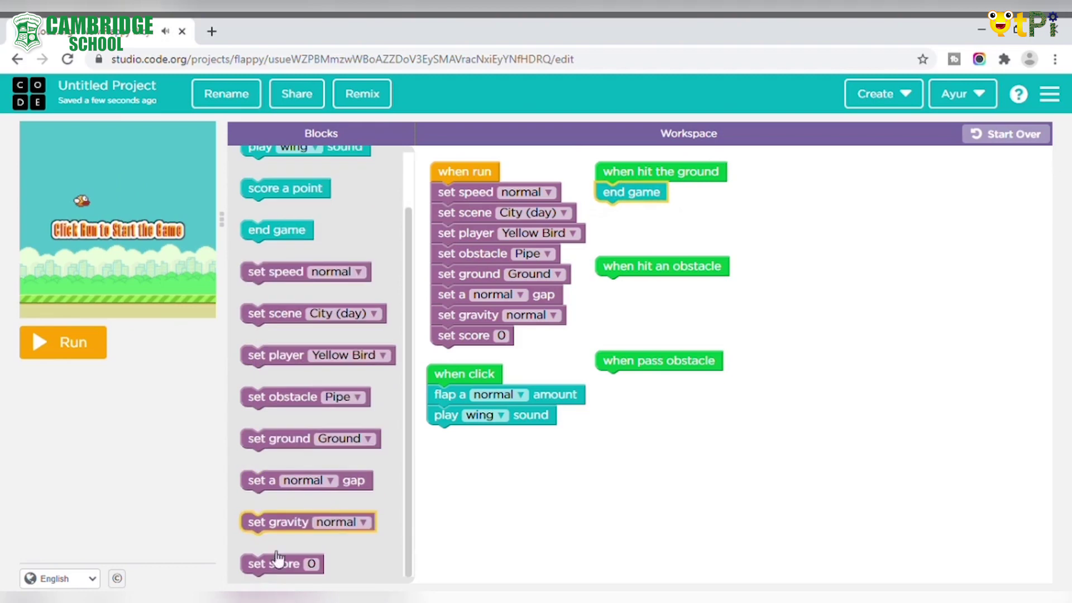
{"action": "left_click_drag", "start_coordinate": [274, 567], "coordinate": [621, 220]}
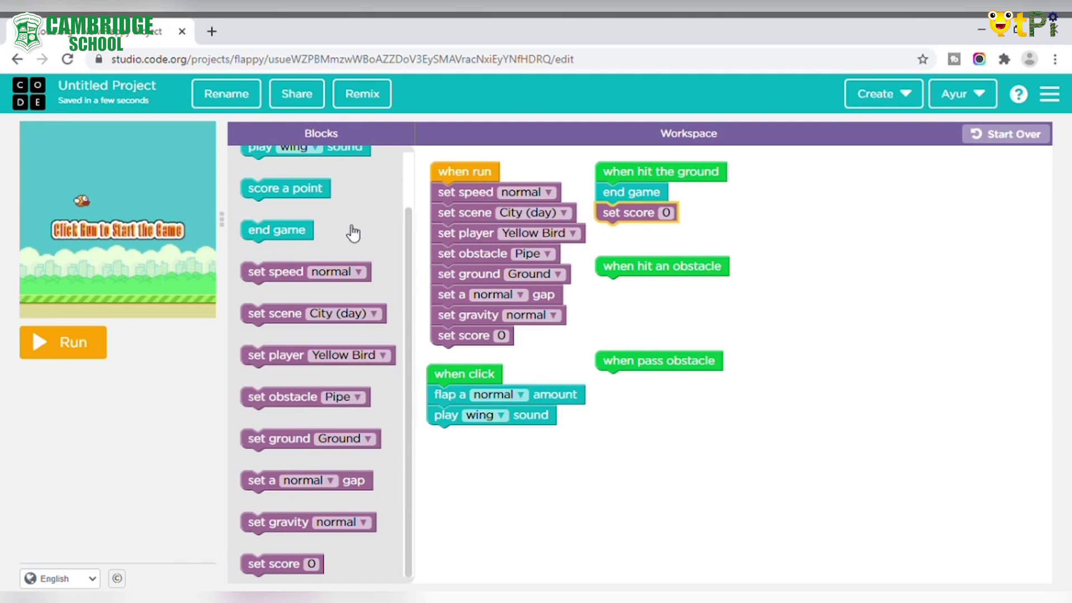
Step: Put end game, then set score 0, under when hit an obstacle
{"action": "left_click_drag", "start_coordinate": [310, 220], "coordinate": [661, 279]}
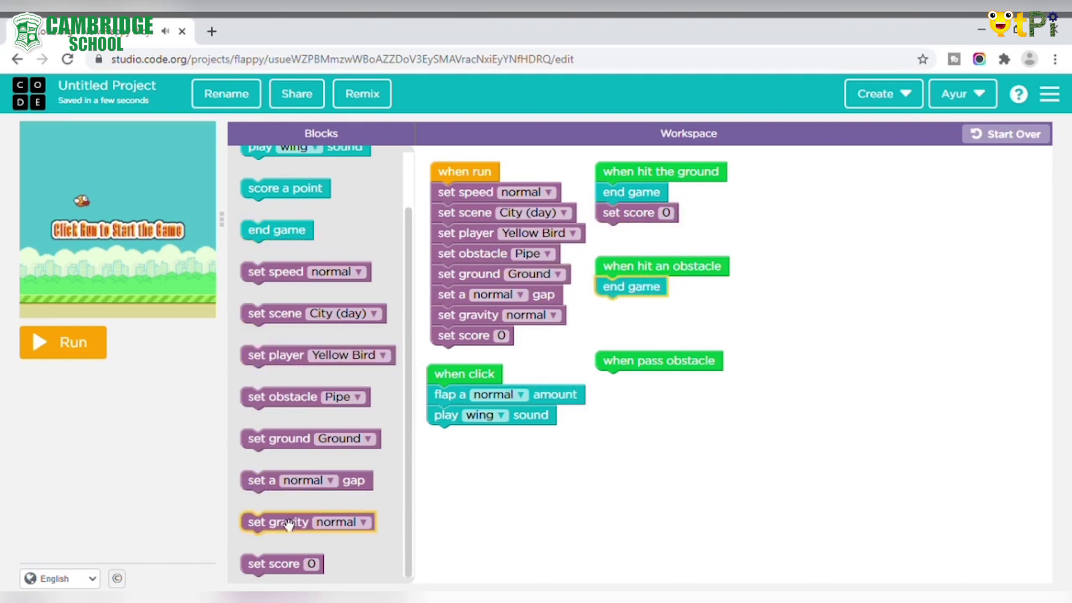
{"action": "scroll", "coordinate": [302, 382], "scroll_direction": "up", "scroll_amount": 1}
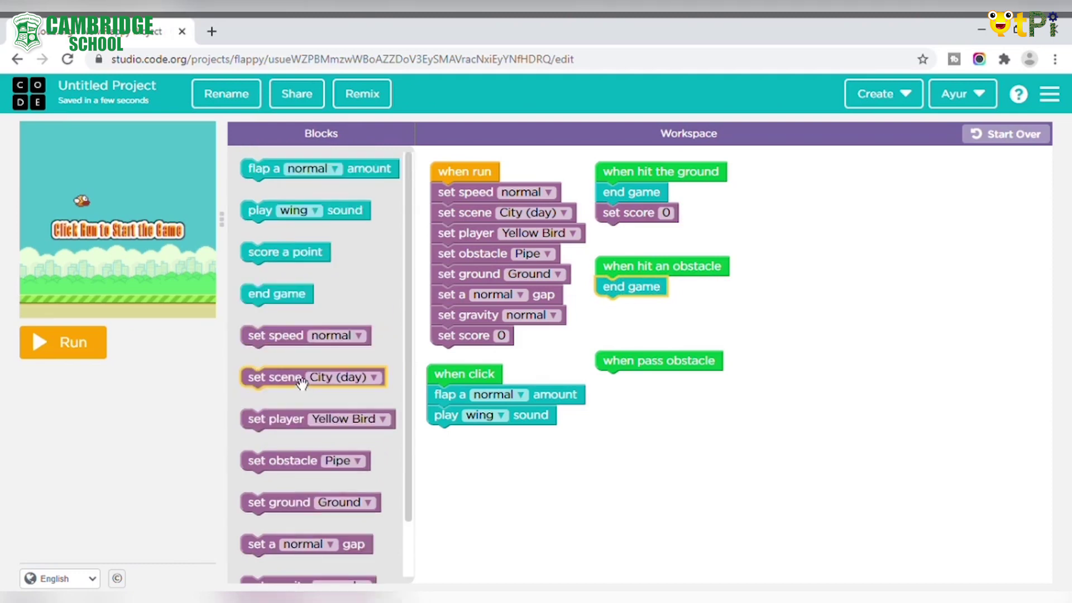
{"action": "scroll", "coordinate": [386, 417], "scroll_direction": "down", "scroll_amount": 1}
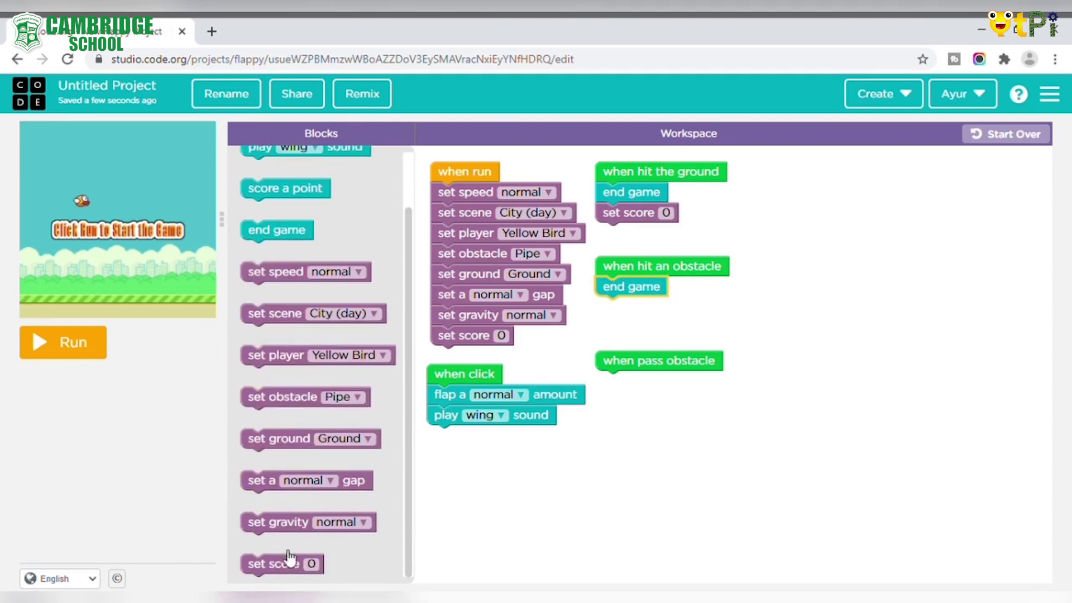
{"action": "left_click_drag", "start_coordinate": [287, 557], "coordinate": [626, 322]}
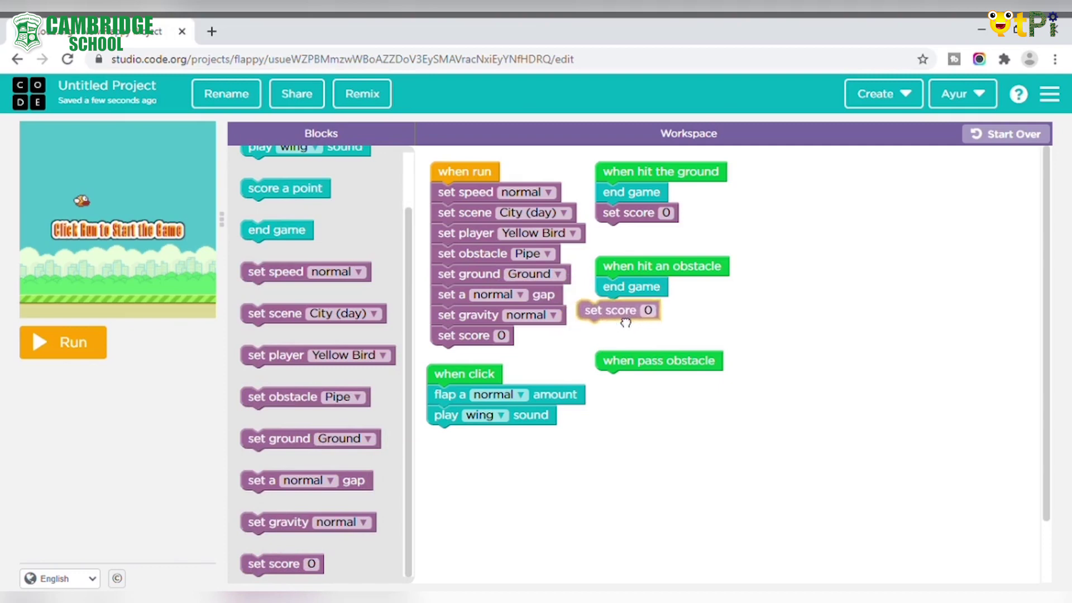
{"action": "mouse_move", "coordinate": [626, 322]}
{"action": "left_mouse_down"}
{"action": "mouse_move", "coordinate": [589, 319]}
{"action": "mouse_move", "coordinate": [641, 331]}
{"action": "left_mouse_up"}
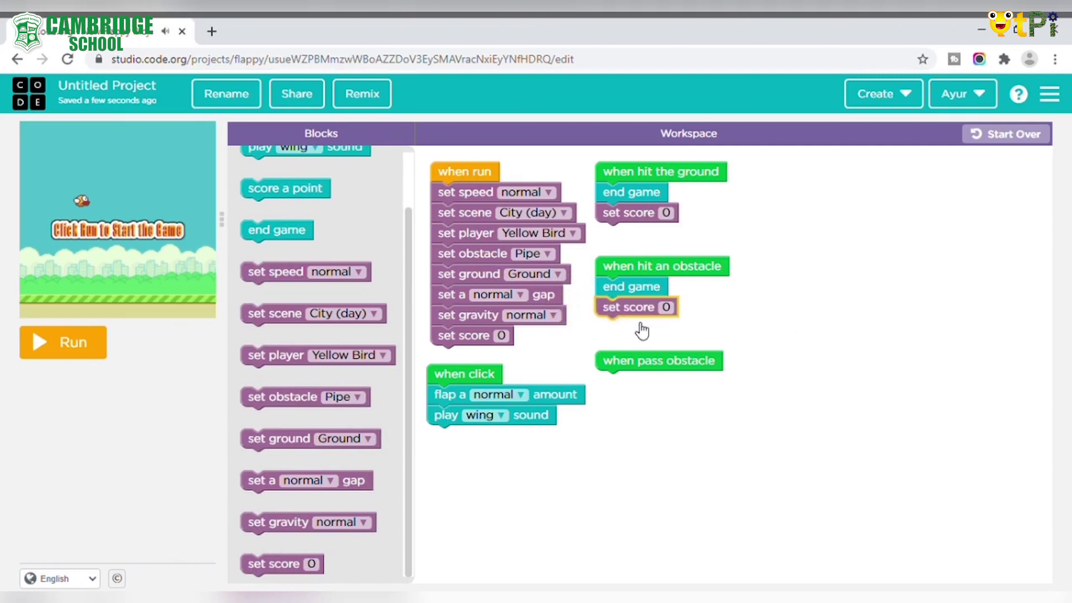
Step: Attach score a point under the when pass obstacle handler
{"action": "left_click_drag", "start_coordinate": [670, 372], "coordinate": [690, 393]}
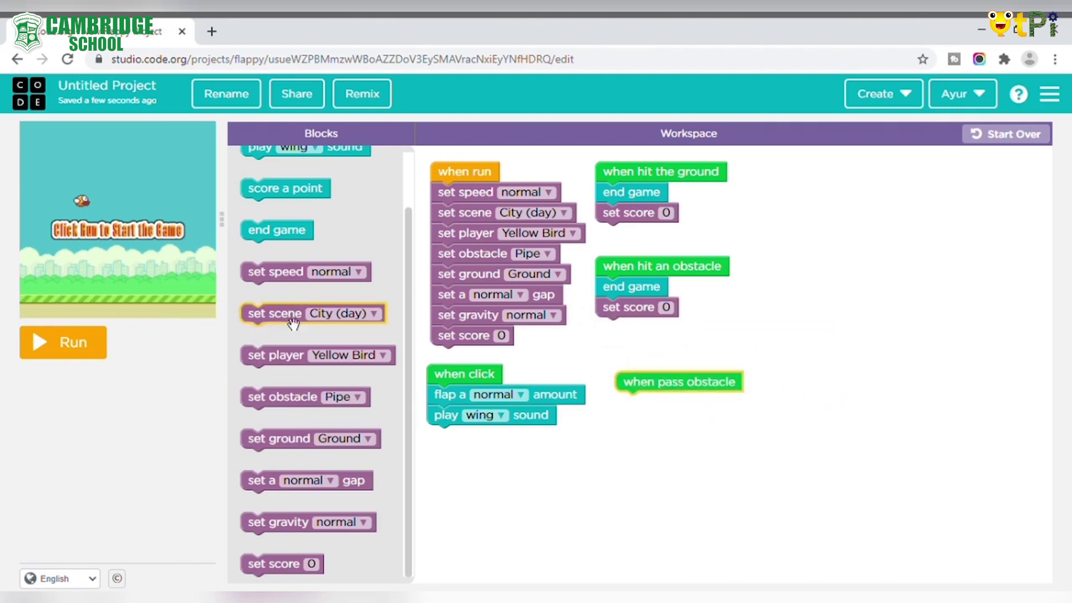
{"action": "scroll", "coordinate": [288, 340], "scroll_direction": "up", "scroll_amount": 1}
{"action": "left_click_drag", "start_coordinate": [285, 252], "coordinate": [674, 408]}
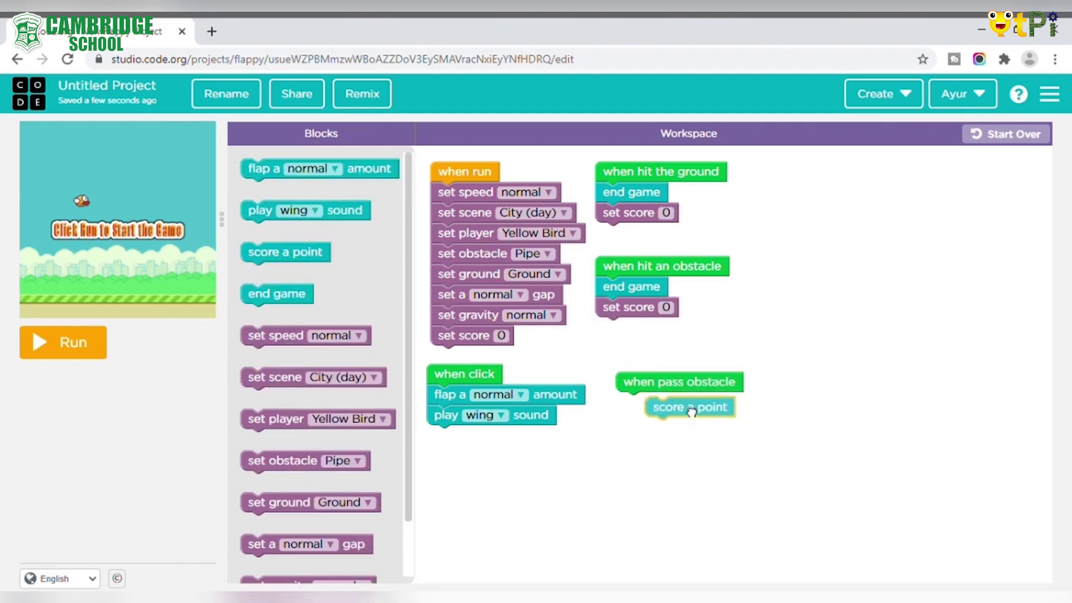
{"action": "left_click_drag", "start_coordinate": [675, 408], "coordinate": [637, 407]}
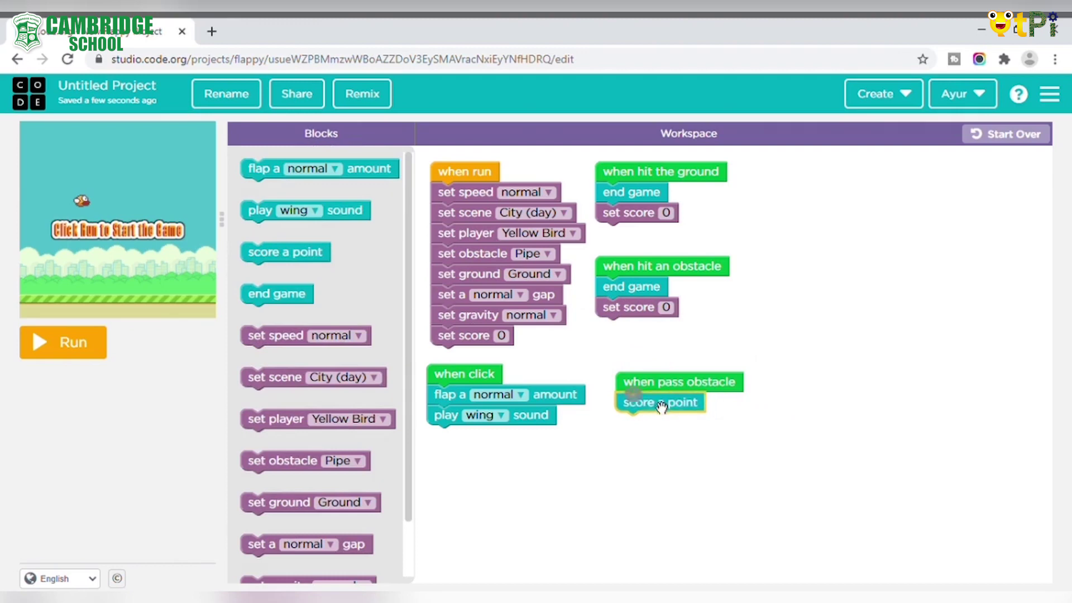
Step: Test-play the game with a few flaps, then change the pipe gap to large
{"action": "left_click", "coordinate": [72, 342]}
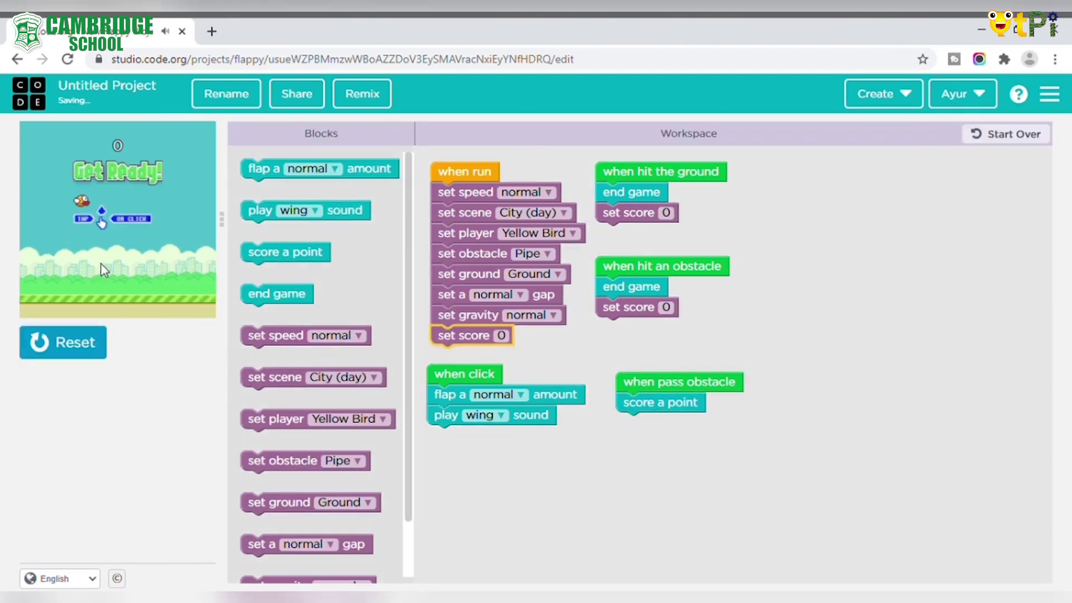
{"action": "left_click", "coordinate": [101, 263]}
{"action": "left_click", "coordinate": [97, 269]}
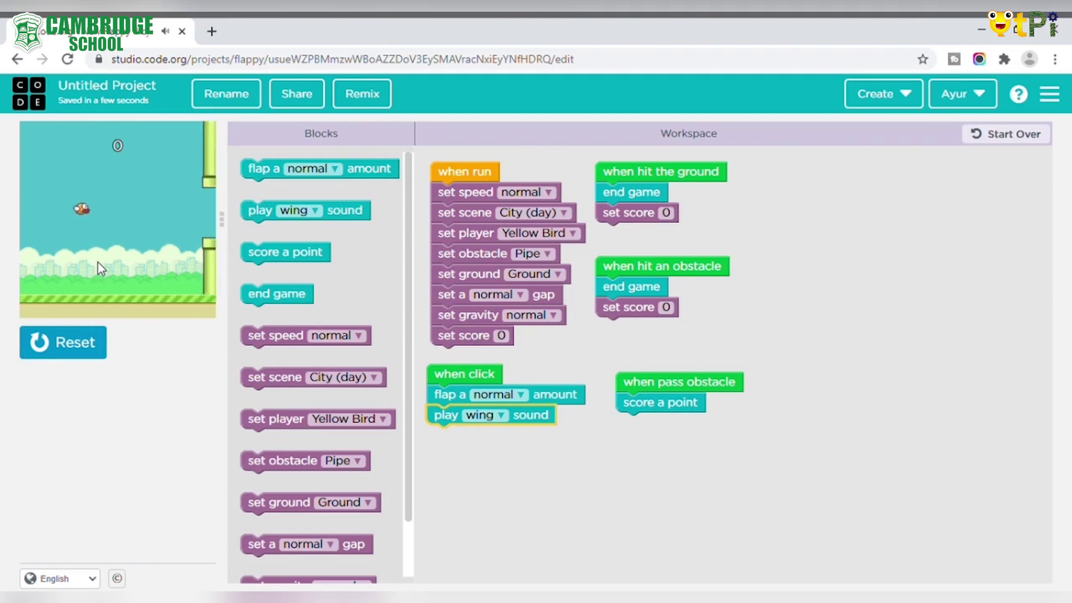
{"action": "left_click", "coordinate": [97, 268]}
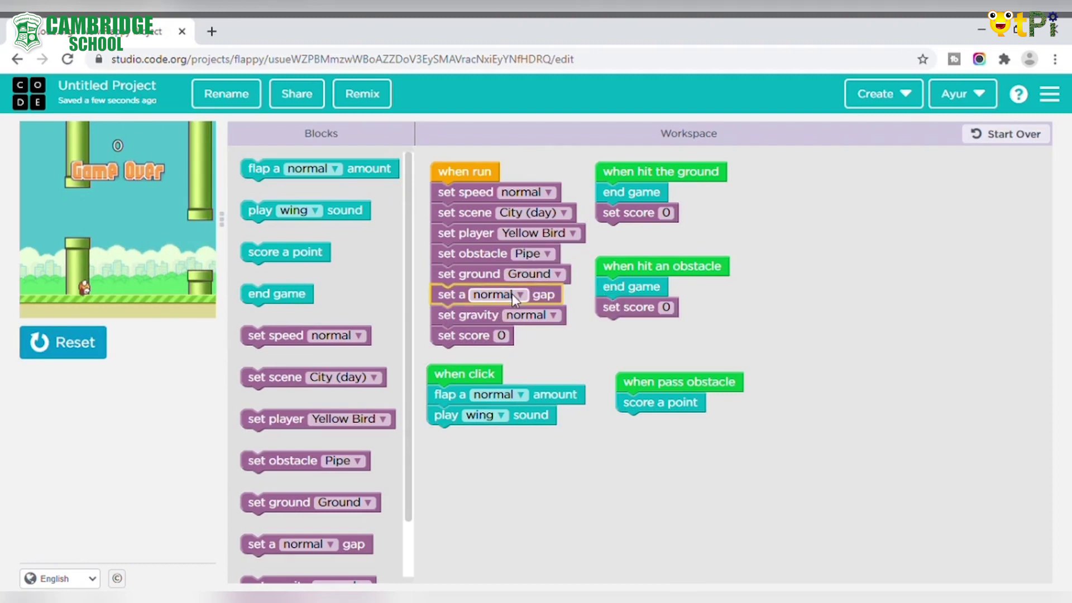
{"action": "left_click", "coordinate": [512, 295]}
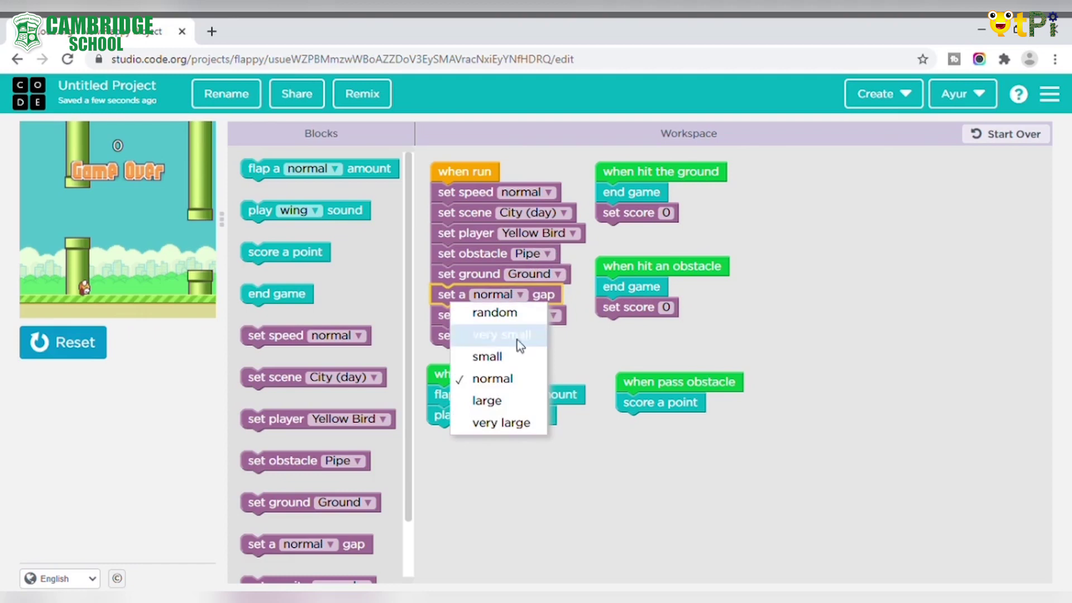
{"action": "left_click", "coordinate": [502, 401]}
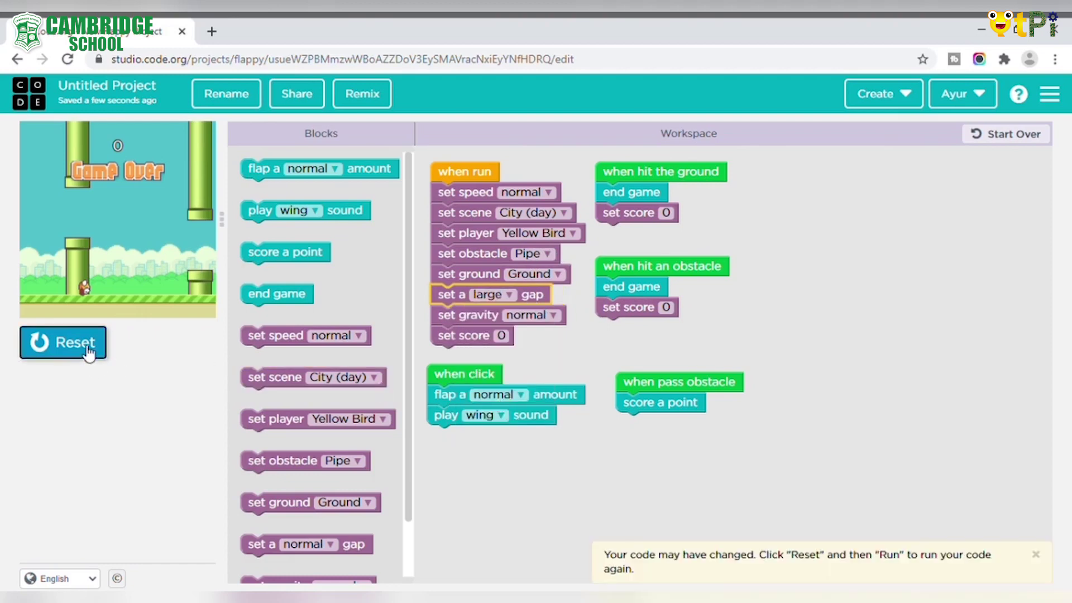
Step: Replay with the large gap, flapping the bird through the pipes, then stop the game
{"action": "left_click", "coordinate": [89, 348]}
{"action": "left_click", "coordinate": [132, 273]}
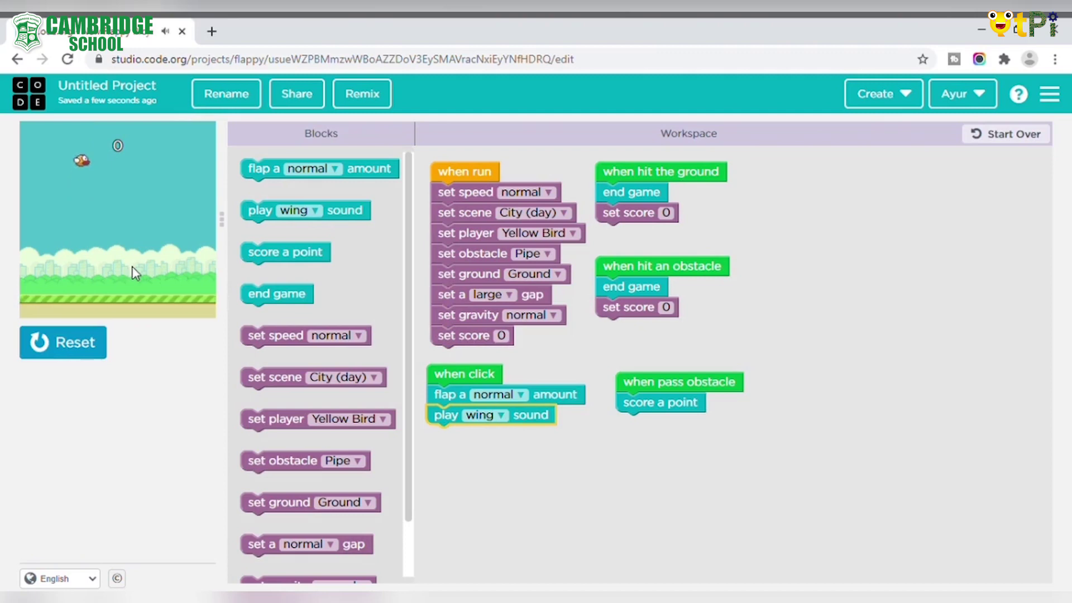
{"action": "left_click", "coordinate": [132, 272]}
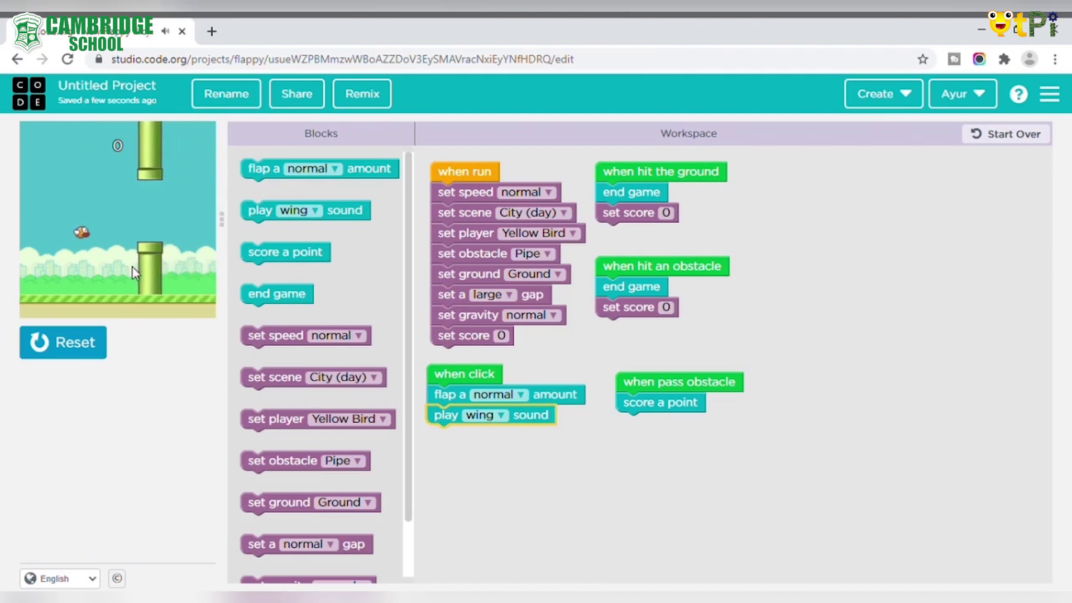
{"action": "left_click", "coordinate": [131, 273]}
{"action": "left_click", "coordinate": [131, 273]}
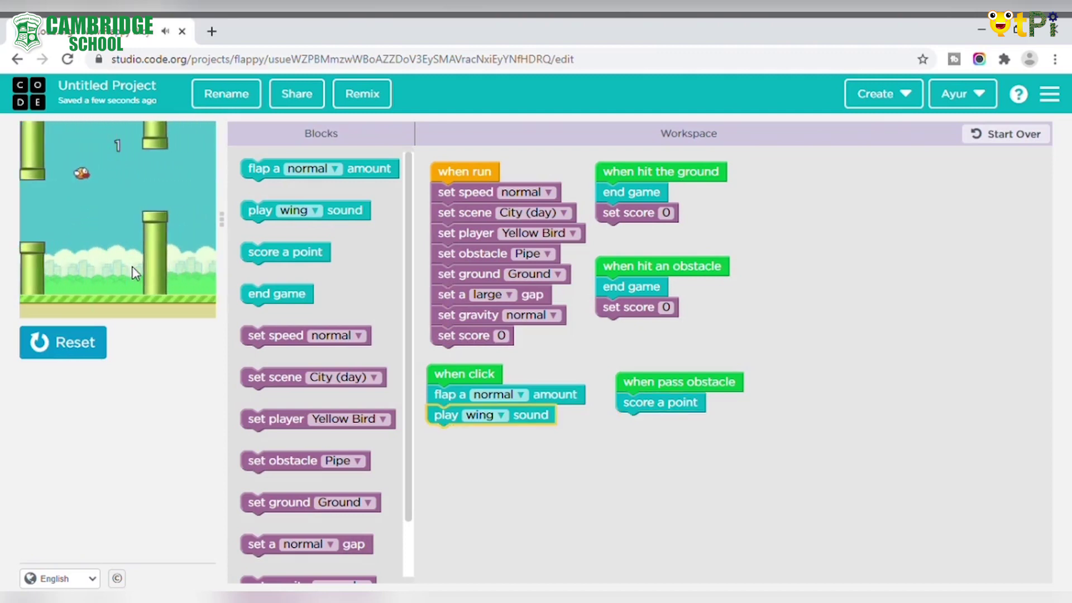
{"action": "left_click", "coordinate": [59, 344]}
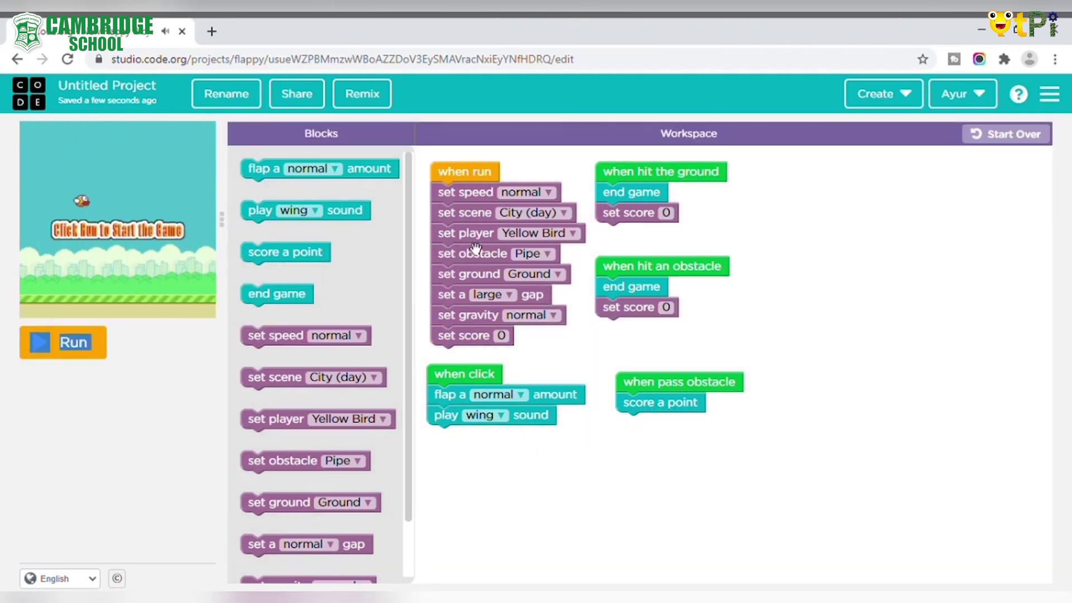
{"action": "left_click", "coordinate": [553, 316]}
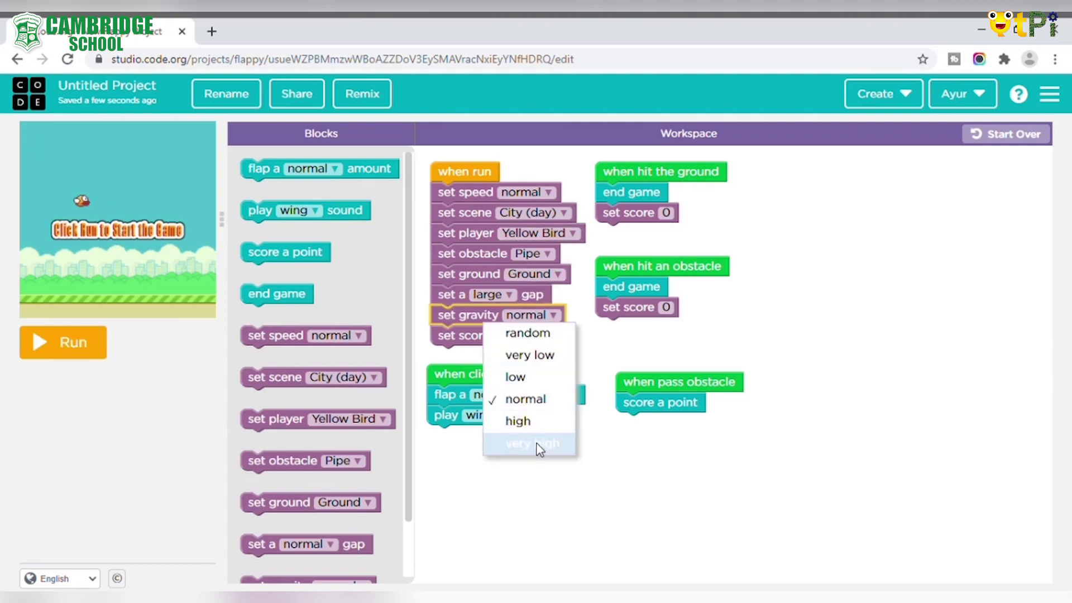
Step: Set gravity to very high and start the game, flapping the bird through the pipes
{"action": "left_click", "coordinate": [539, 446]}
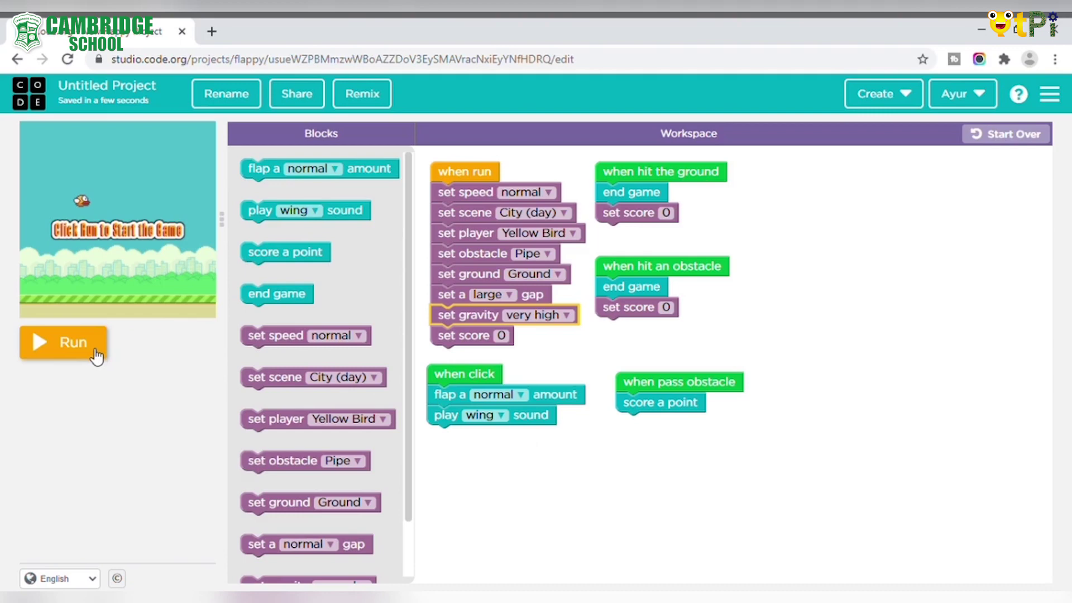
{"action": "left_click", "coordinate": [96, 357]}
{"action": "left_click", "coordinate": [132, 254]}
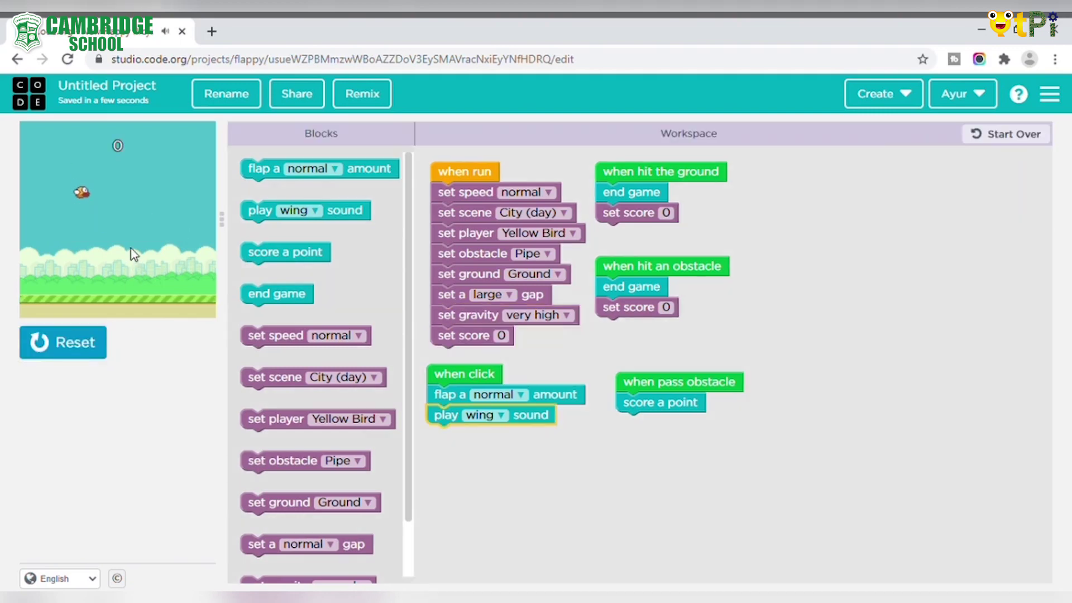
{"action": "left_click", "coordinate": [132, 255]}
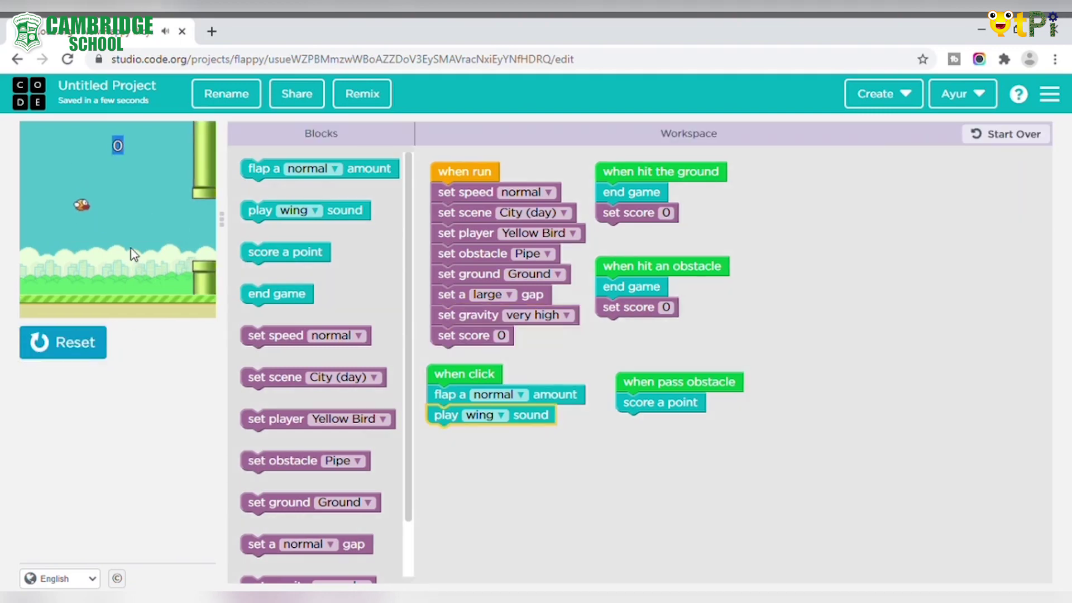
{"action": "left_click", "coordinate": [132, 255]}
{"action": "left_click", "coordinate": [131, 255]}
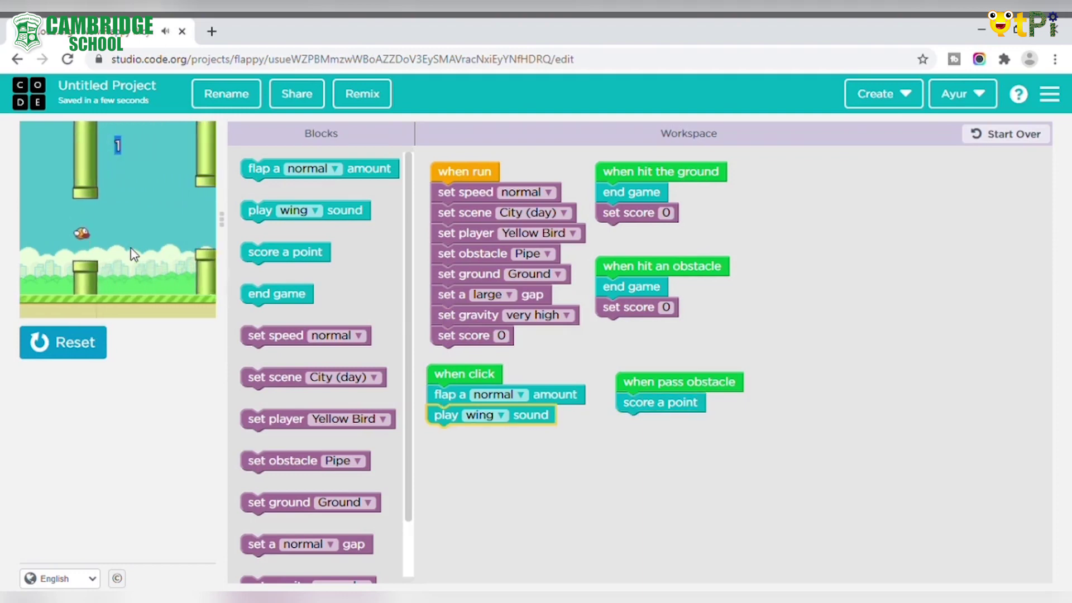
Step: Keep the bird aloft with repeated flaps until it crashes into a pipe
{"action": "left_click", "coordinate": [132, 254]}
{"action": "left_click", "coordinate": [132, 256]}
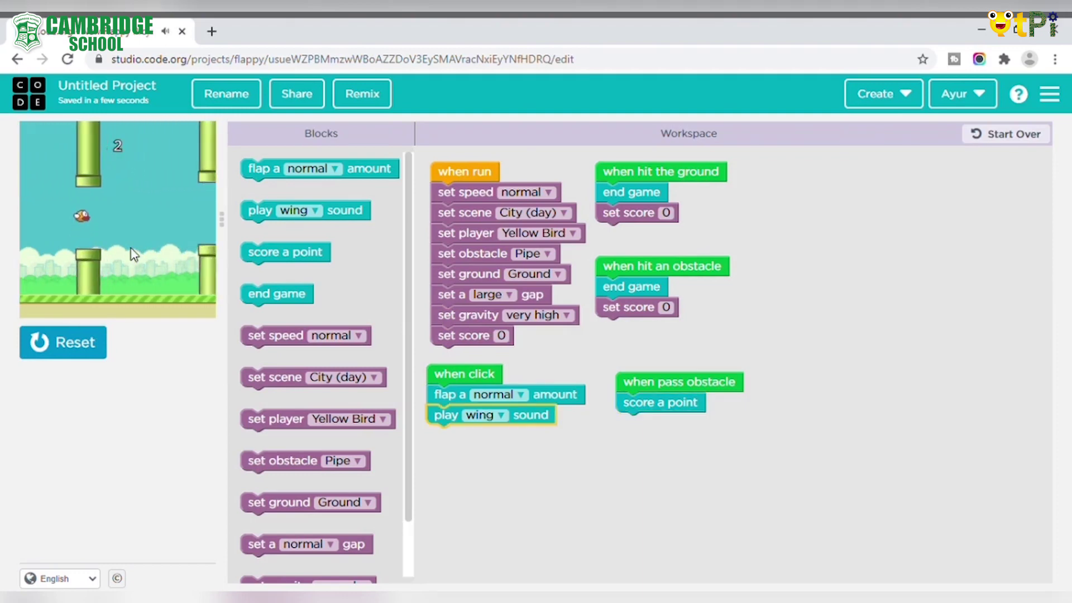
{"action": "left_click", "coordinate": [132, 255]}
{"action": "left_click", "coordinate": [131, 255]}
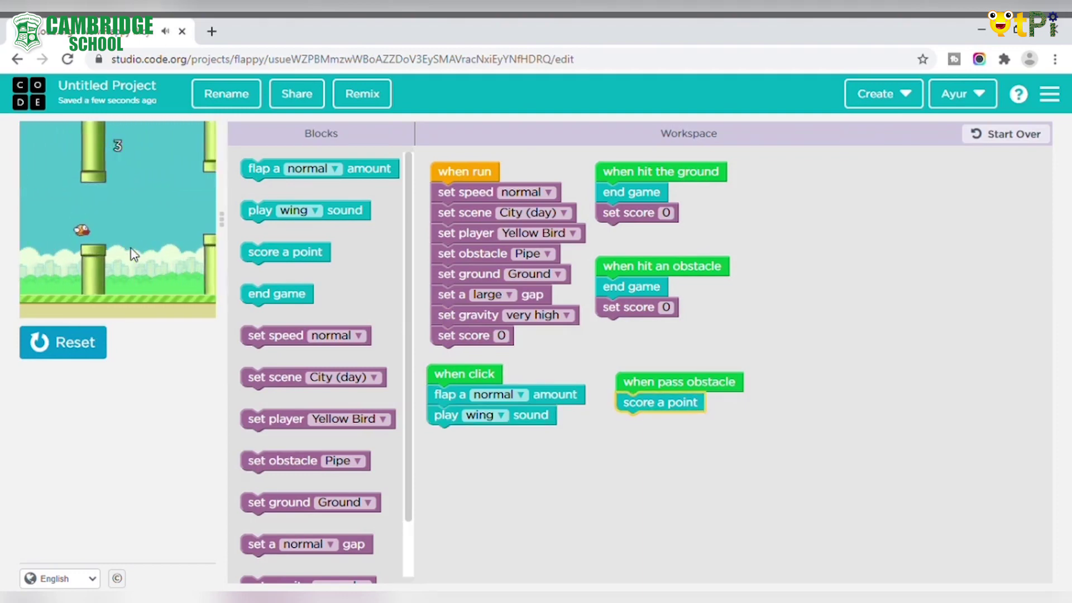
{"action": "left_click", "coordinate": [132, 255]}
{"action": "left_click", "coordinate": [131, 255]}
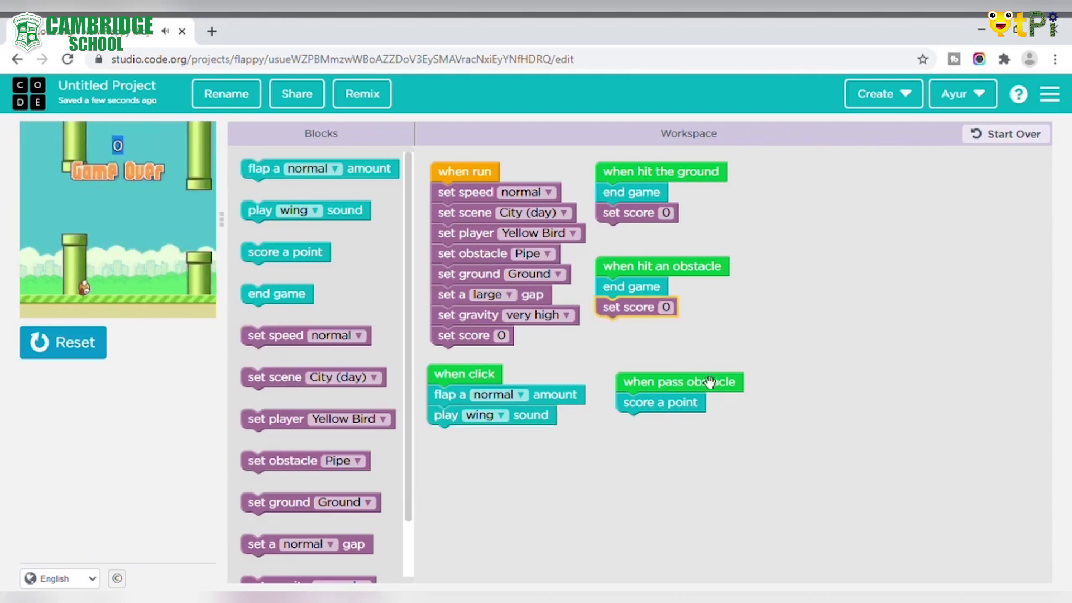
{"action": "left_click", "coordinate": [512, 294]}
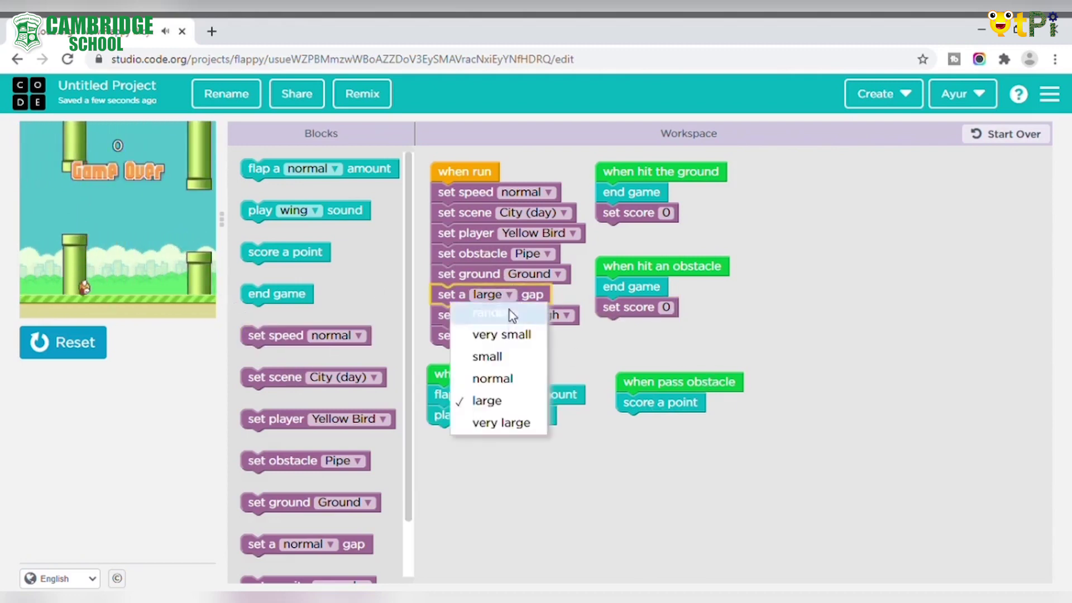
Step: Set the pipe gap to very large and the speed to very fast, then restart the game
{"action": "left_click", "coordinate": [512, 419]}
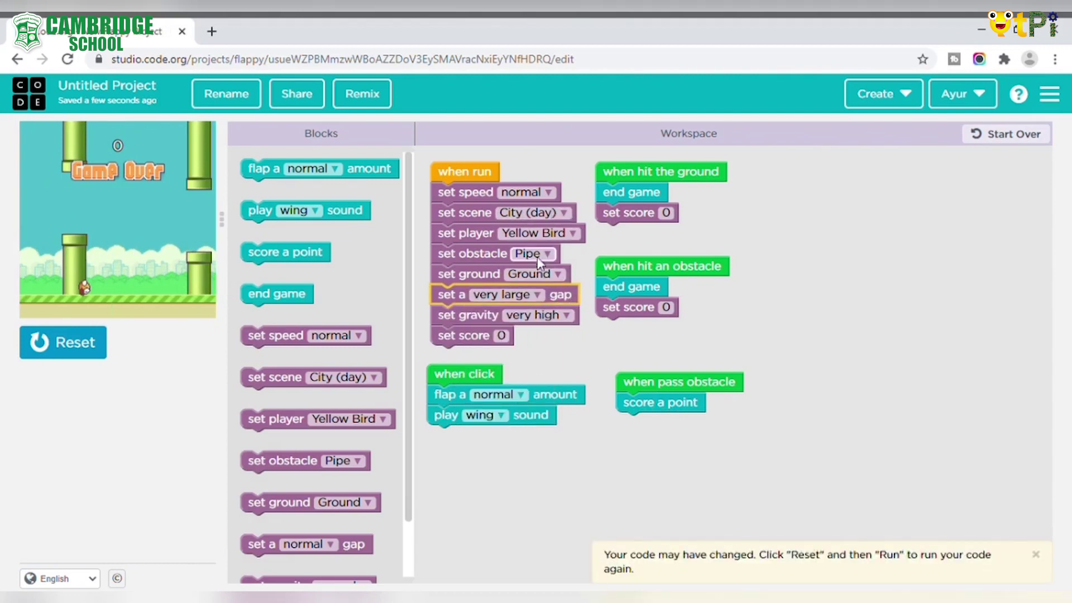
{"action": "left_click", "coordinate": [529, 195]}
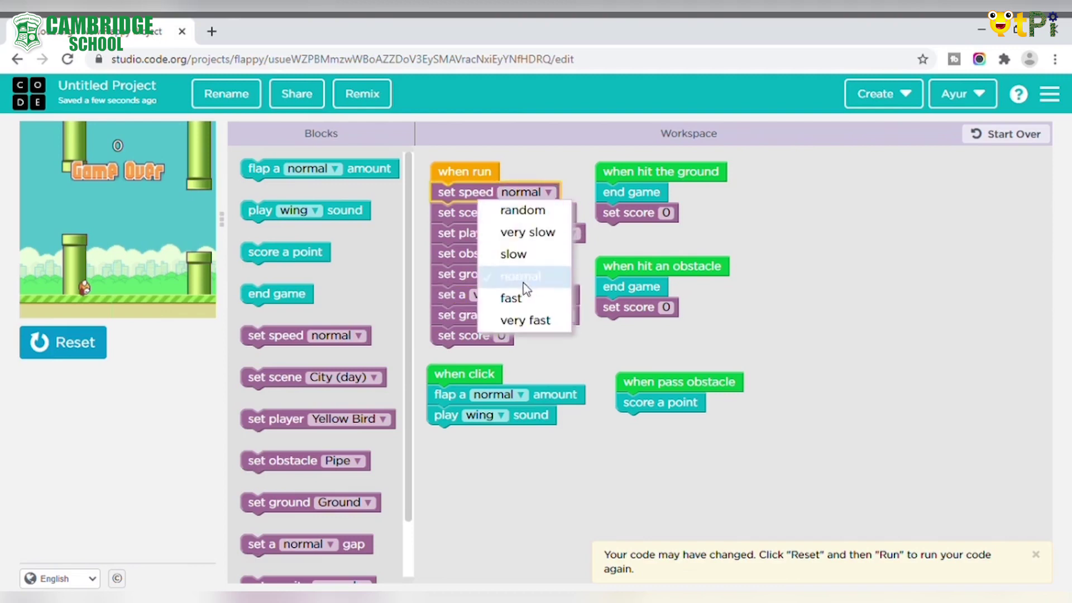
{"action": "left_click", "coordinate": [521, 323]}
{"action": "left_click", "coordinate": [90, 335]}
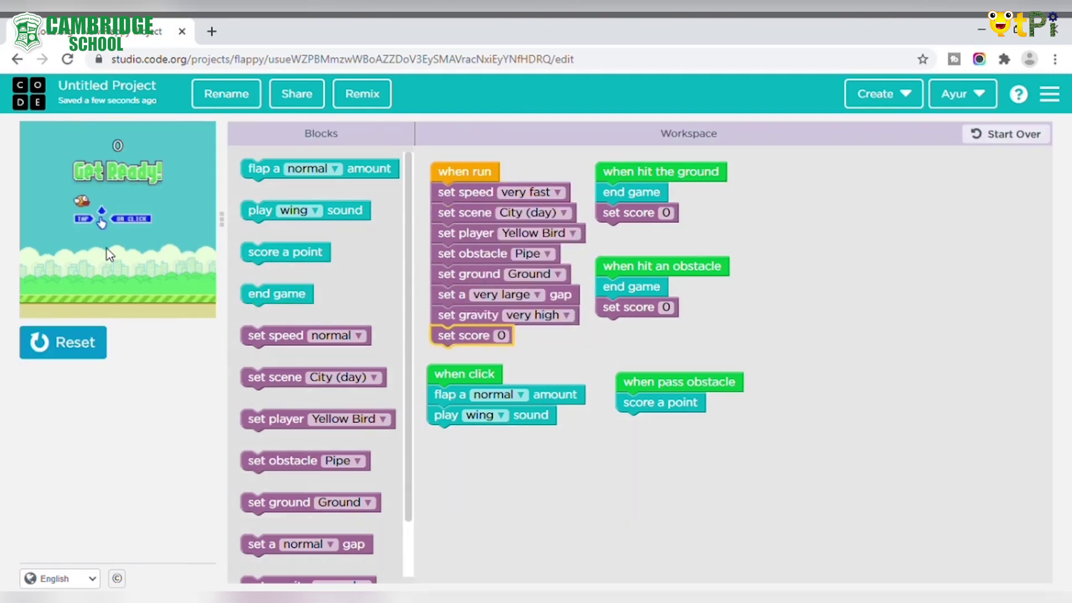
{"action": "left_click", "coordinate": [107, 249]}
Step: Flap repeatedly to keep the bird aloft, reaching a score of 10
{"action": "left_click", "coordinate": [106, 249]}
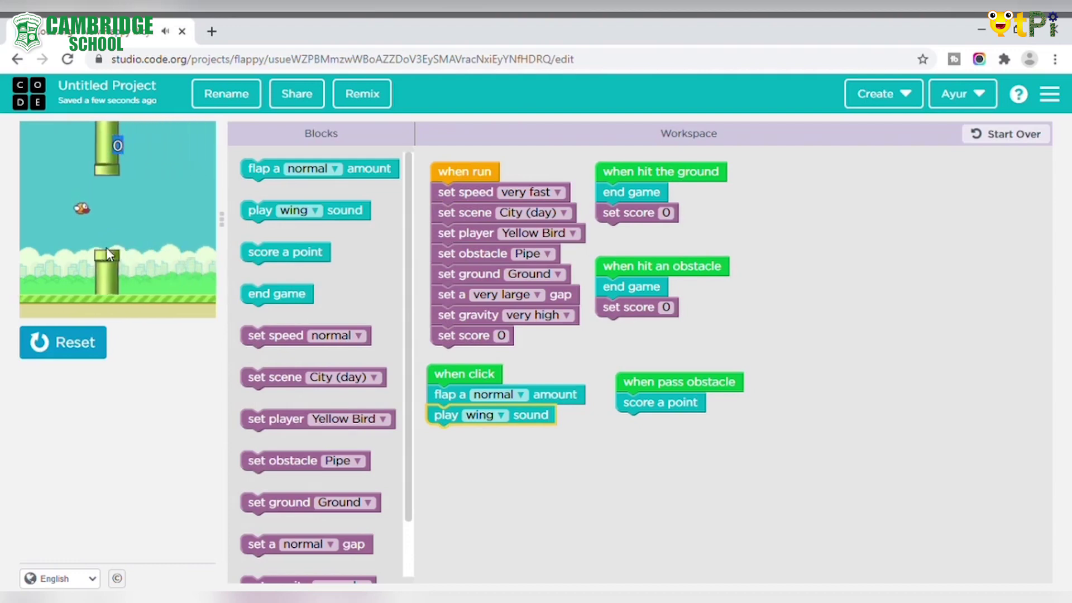
{"action": "left_click", "coordinate": [106, 249]}
{"action": "left_click", "coordinate": [107, 249]}
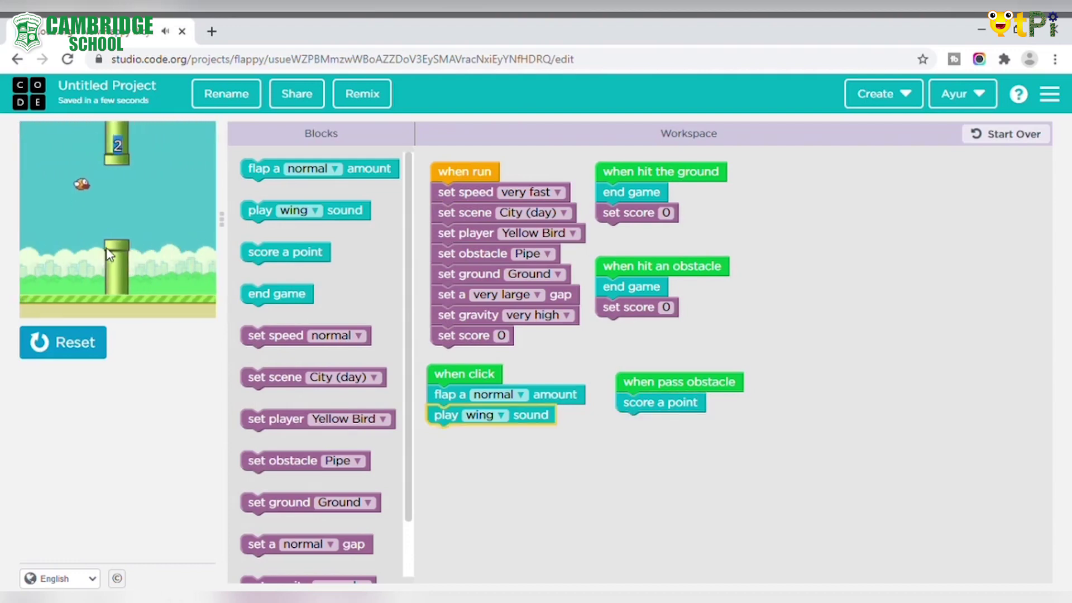
{"action": "left_click", "coordinate": [107, 249]}
{"action": "left_click", "coordinate": [106, 249]}
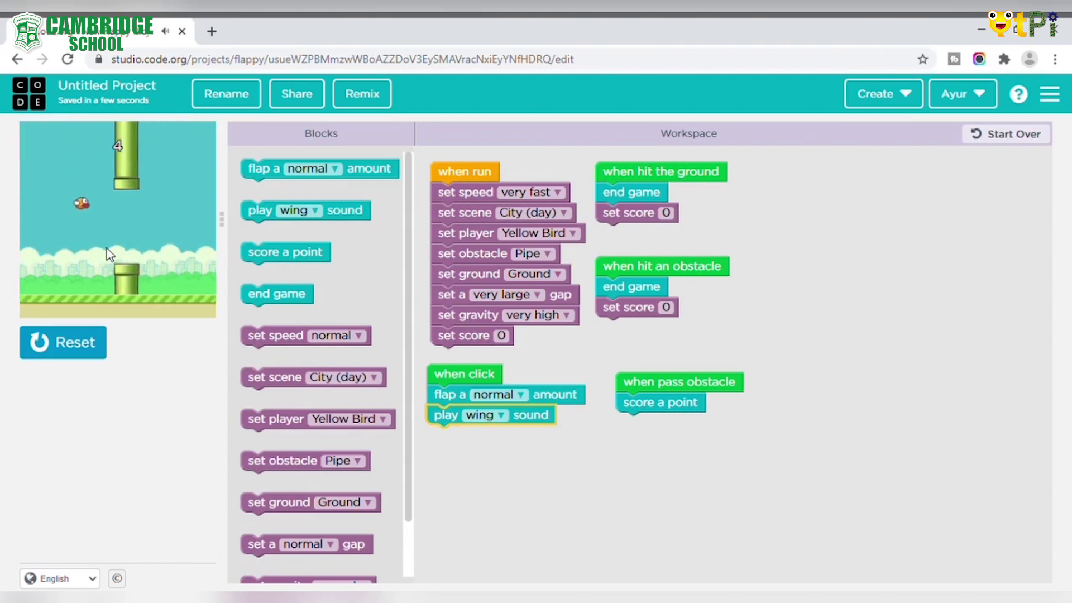
{"action": "left_click", "coordinate": [106, 248]}
{"action": "left_click", "coordinate": [106, 248]}
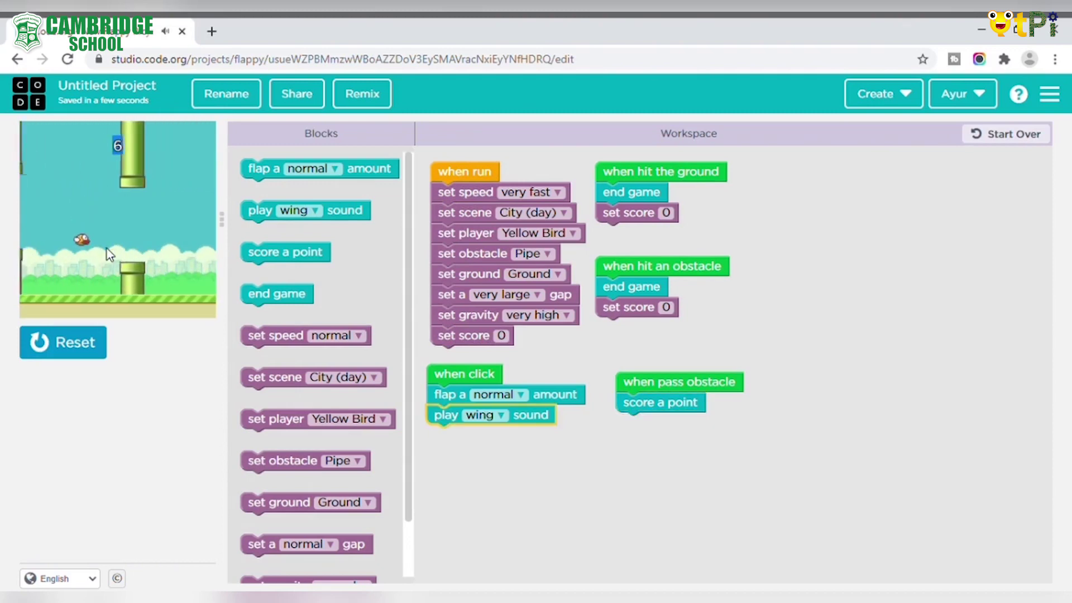
{"action": "left_click", "coordinate": [106, 249]}
{"action": "left_click", "coordinate": [107, 249]}
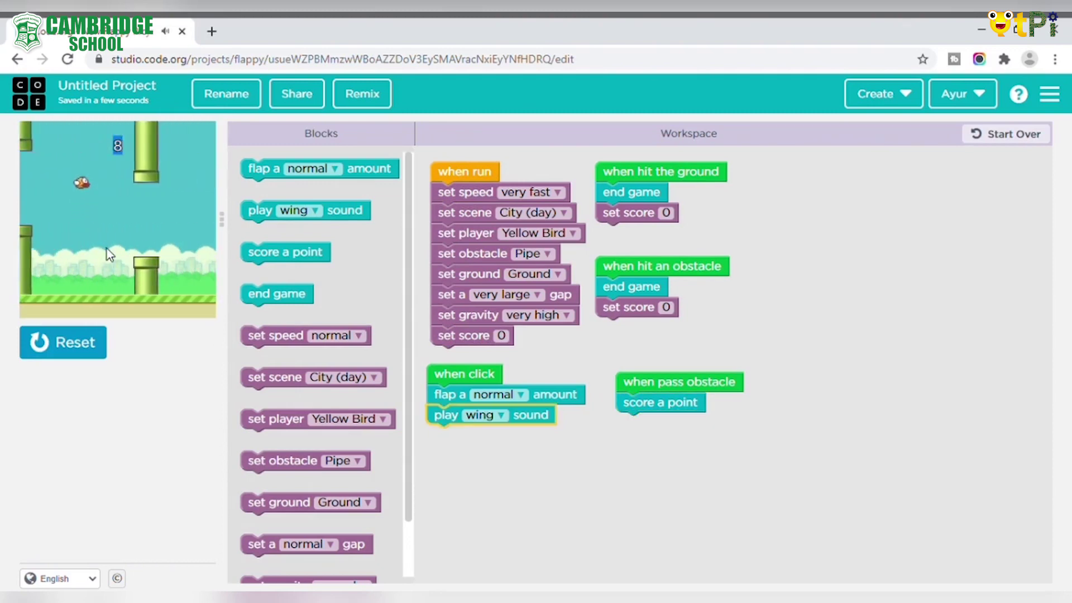
{"action": "left_click", "coordinate": [107, 249]}
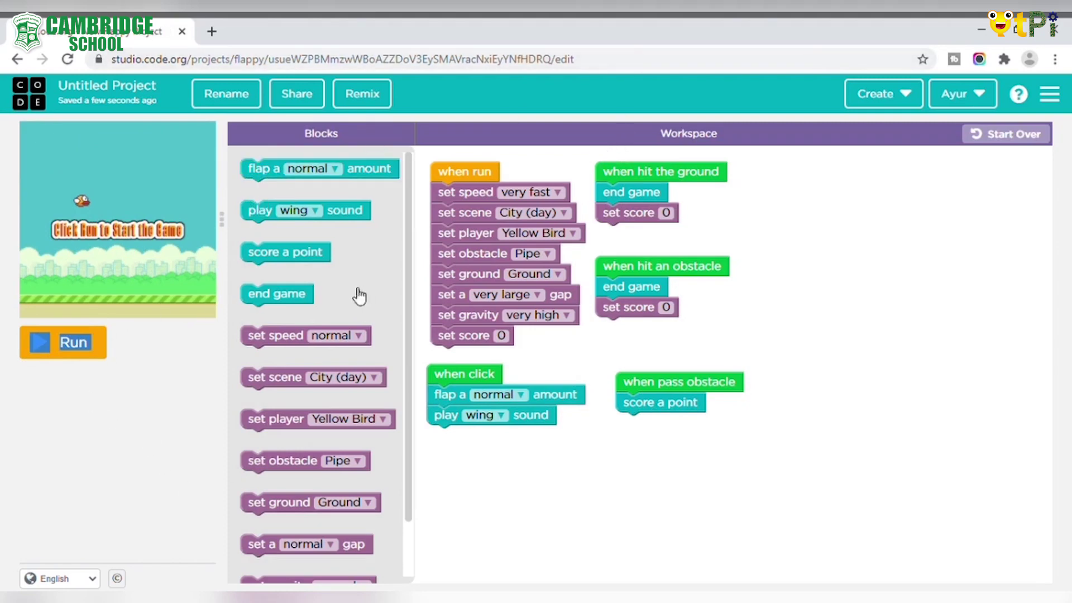
Step: Choose Santa for the scene, player and ground dropdowns, and Chimney for the obstacle
{"action": "left_click", "coordinate": [546, 214]}
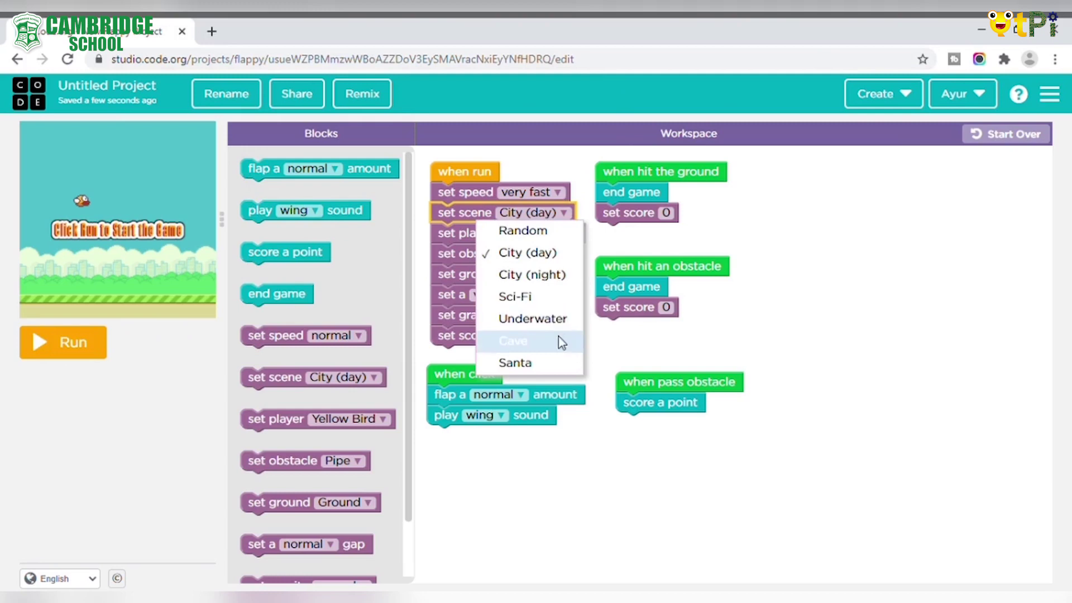
{"action": "left_click", "coordinate": [563, 362]}
{"action": "left_click", "coordinate": [544, 238]}
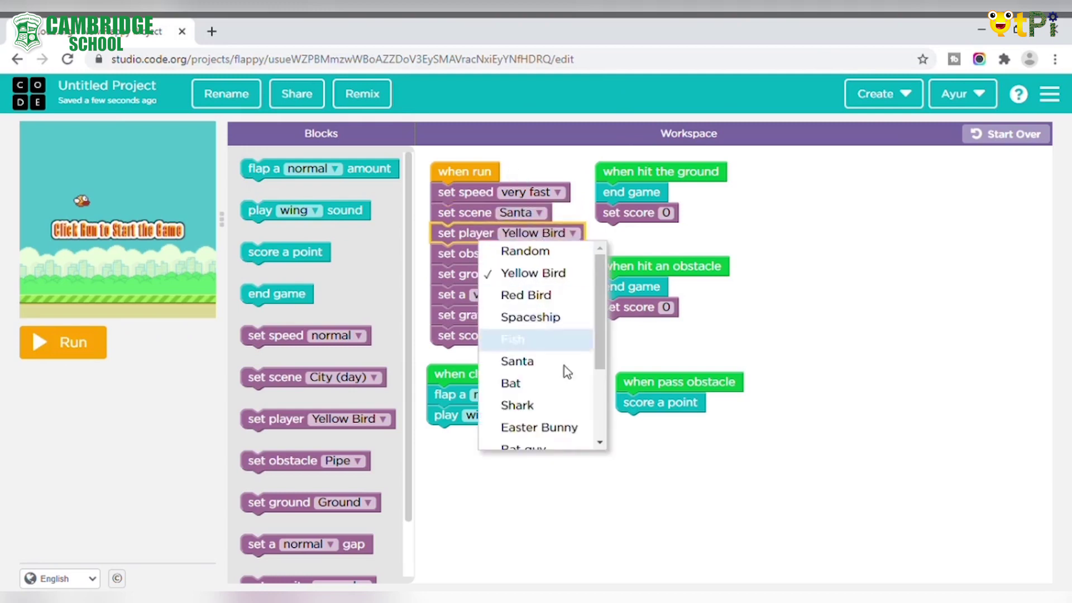
{"action": "left_click", "coordinate": [562, 362]}
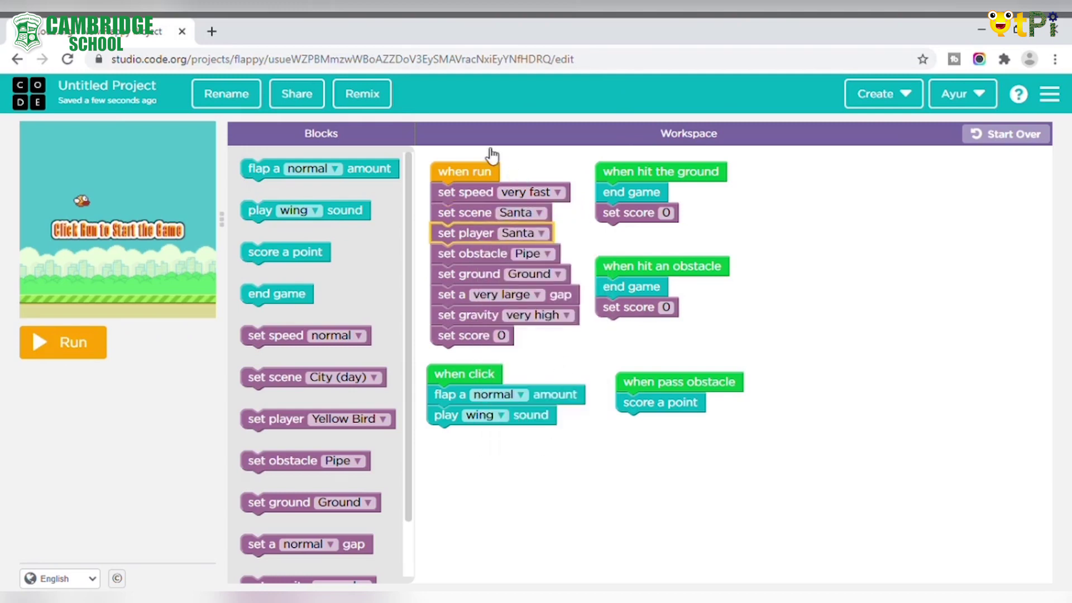
{"action": "left_click", "coordinate": [553, 260]}
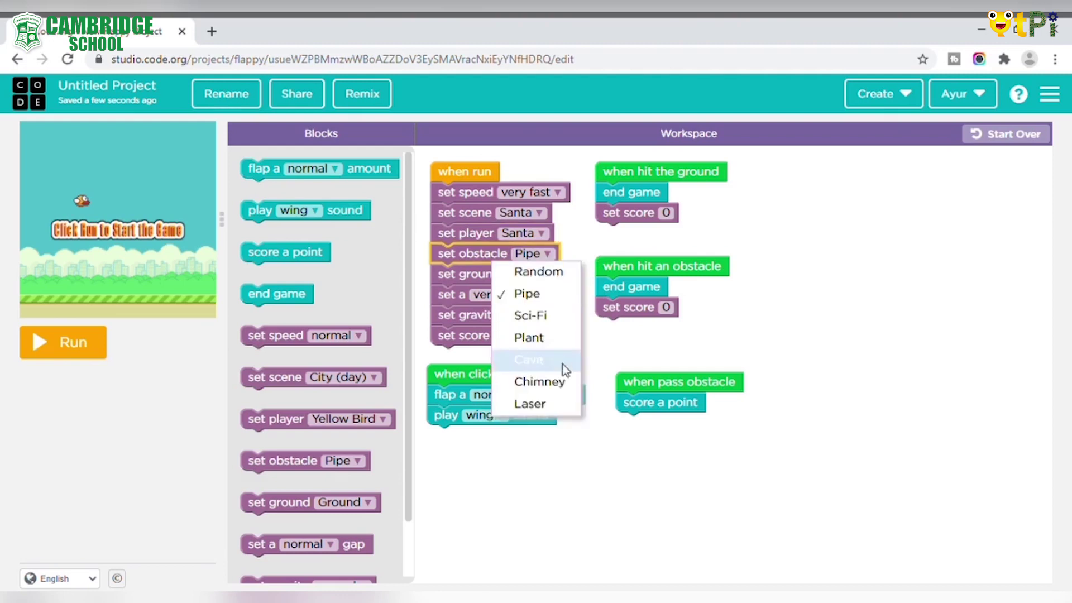
{"action": "left_click", "coordinate": [573, 377]}
{"action": "left_click", "coordinate": [549, 276]}
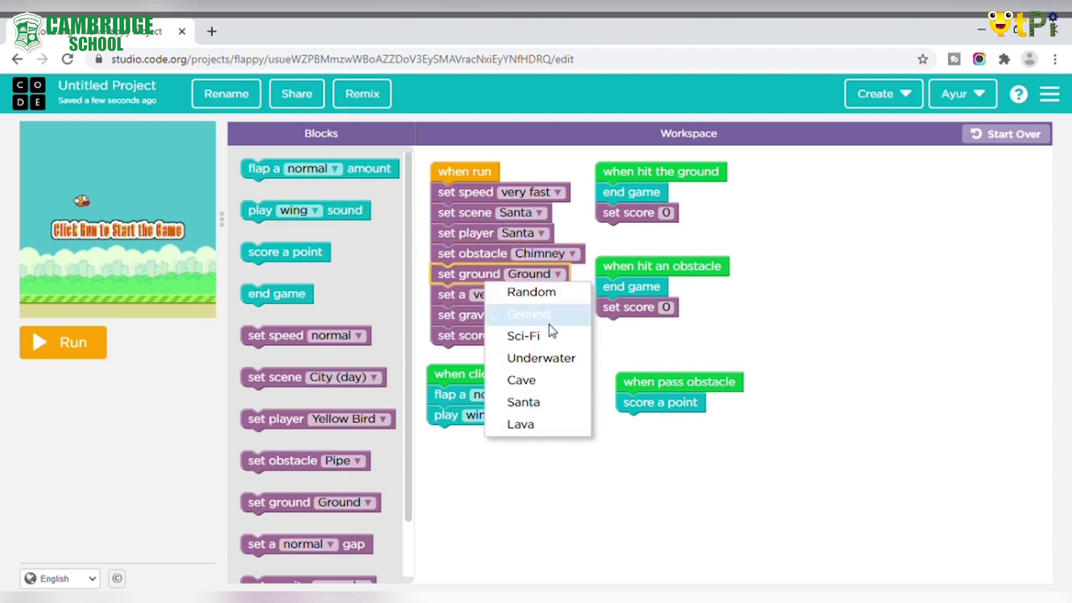
{"action": "left_click", "coordinate": [554, 401]}
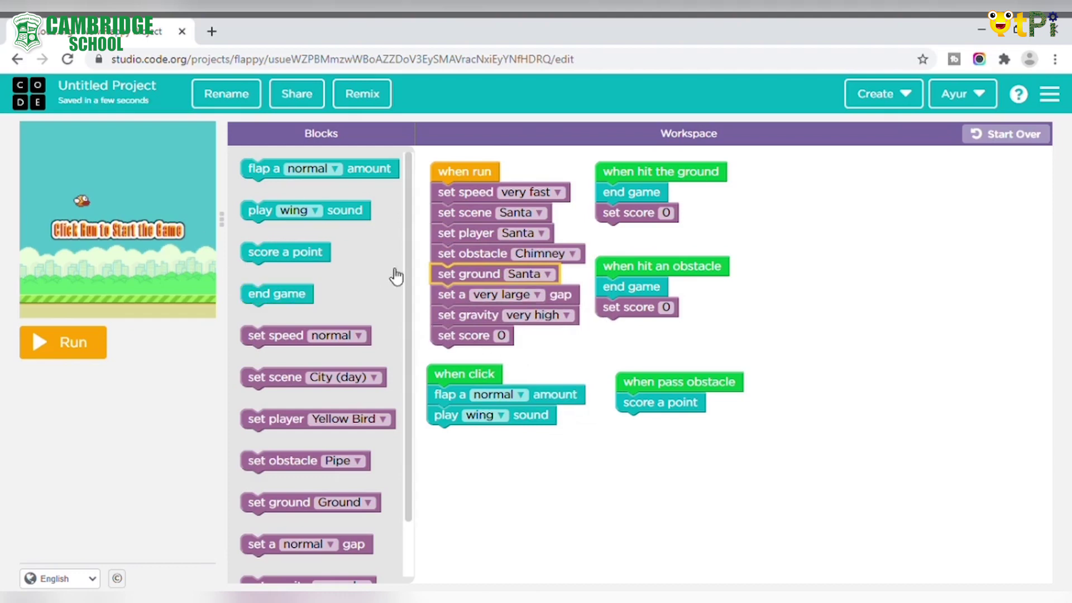
Step: Run the Santa-themed game and flap to keep Santa flying past the chimneys
{"action": "left_click", "coordinate": [73, 338]}
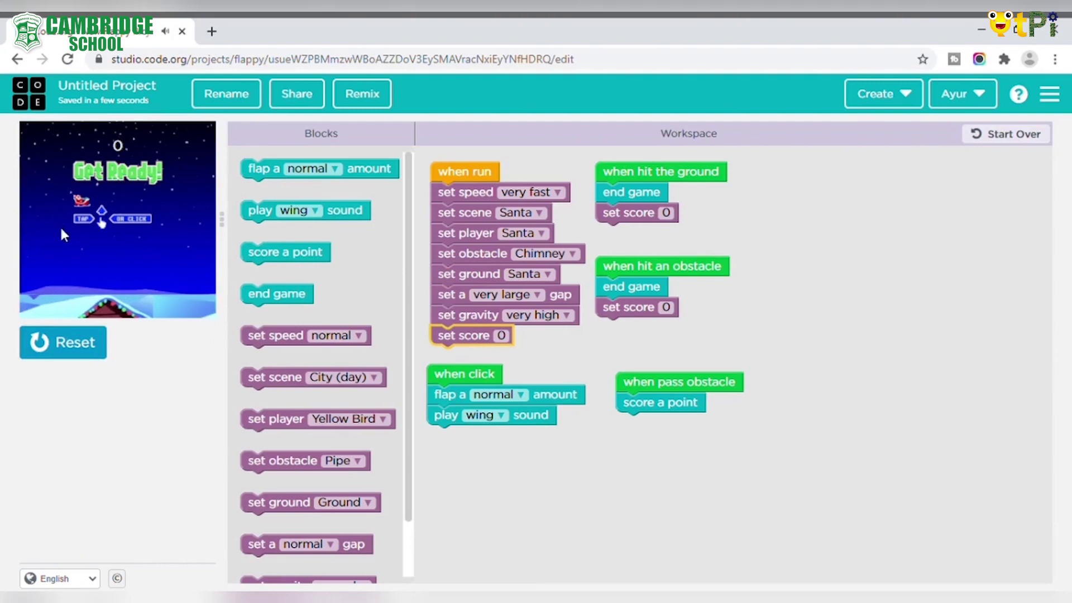
{"action": "left_click", "coordinate": [108, 242]}
{"action": "left_click", "coordinate": [109, 240]}
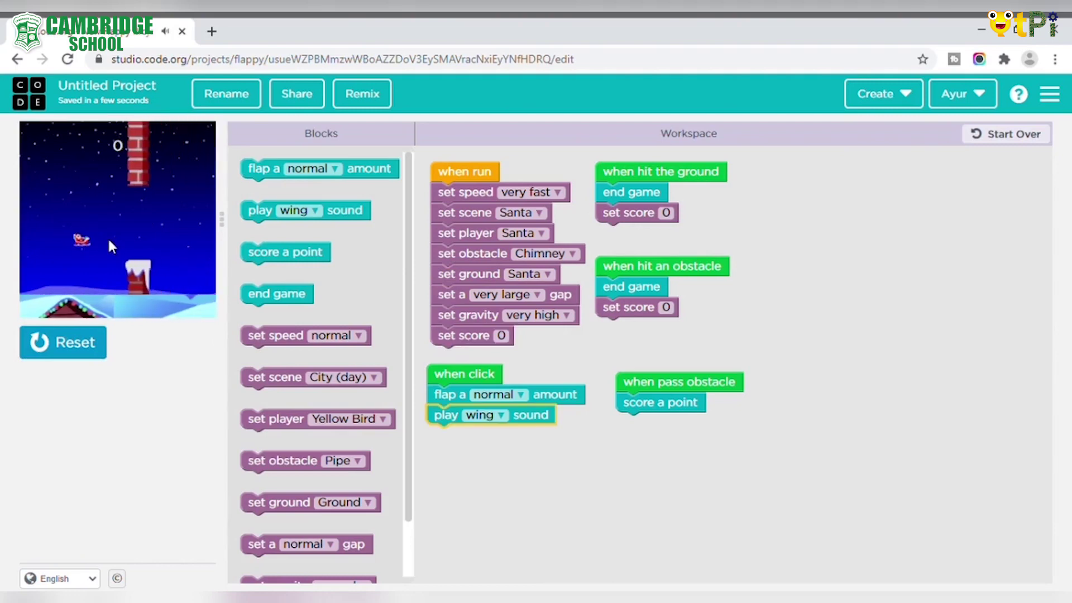
{"action": "left_click", "coordinate": [109, 241]}
{"action": "left_click", "coordinate": [110, 245]}
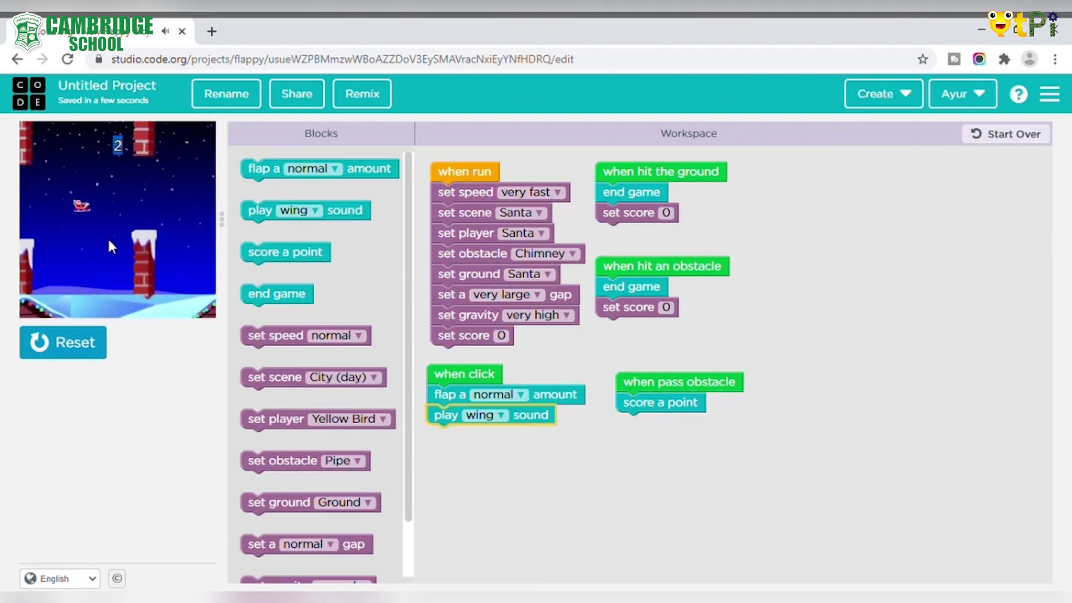
{"action": "left_click", "coordinate": [109, 243]}
{"action": "left_click", "coordinate": [108, 243]}
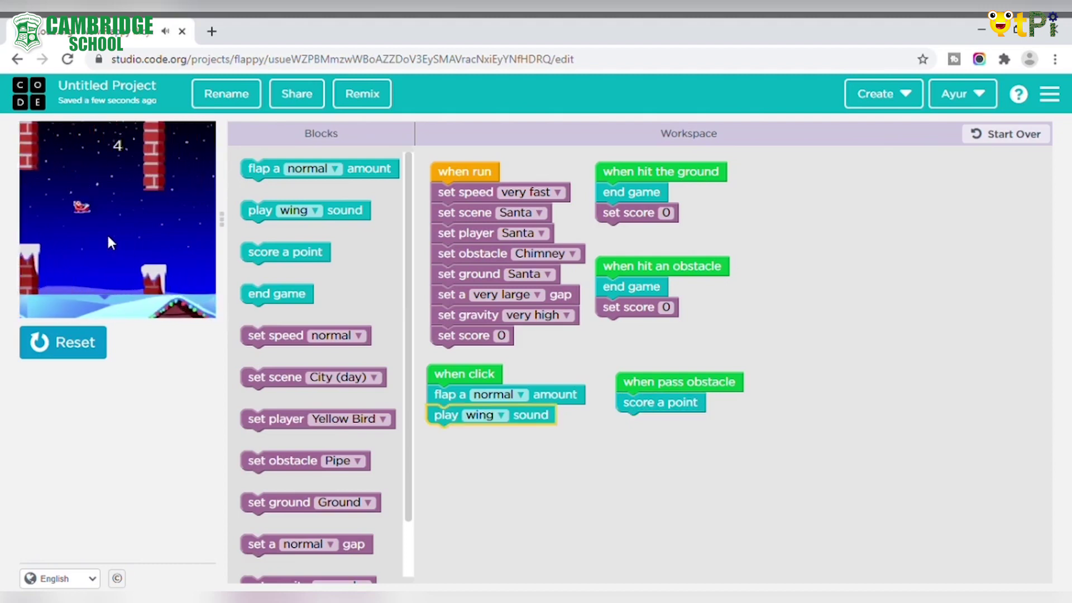
{"action": "left_click", "coordinate": [108, 242]}
{"action": "left_click", "coordinate": [109, 238]}
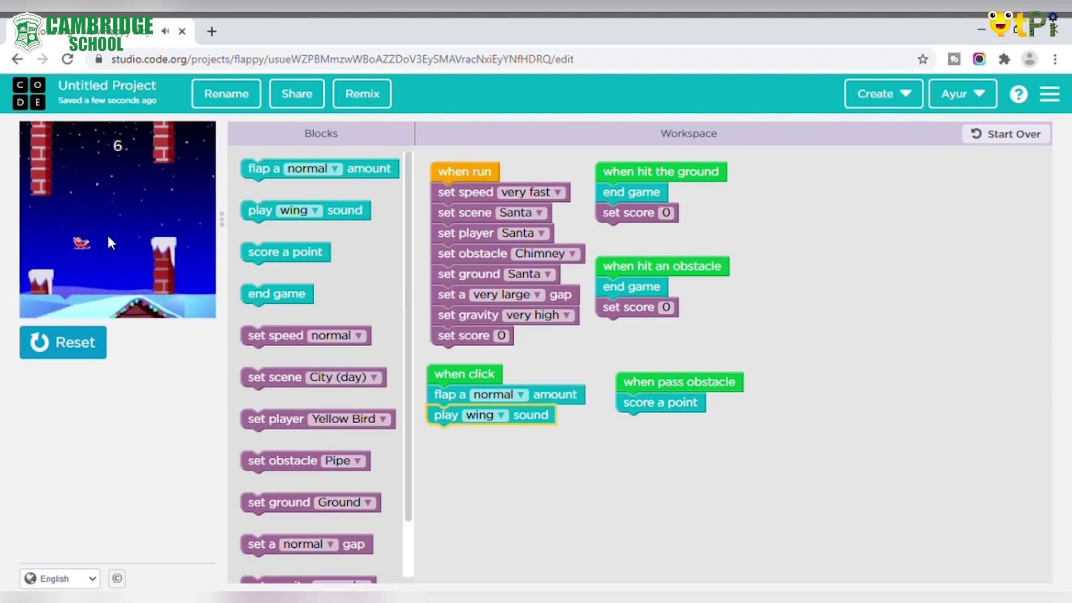
{"action": "left_click", "coordinate": [108, 238]}
Step: Keep flapping until Santa crashes into a chimney, then reset to the start screen
{"action": "left_click", "coordinate": [108, 241]}
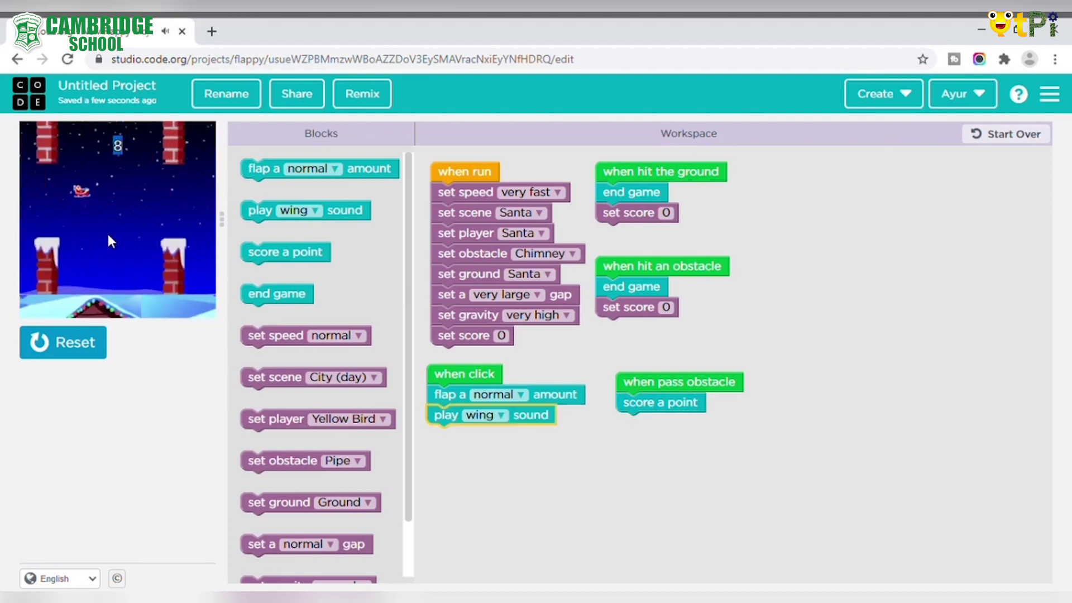
{"action": "left_click", "coordinate": [108, 242]}
{"action": "left_click", "coordinate": [108, 241]}
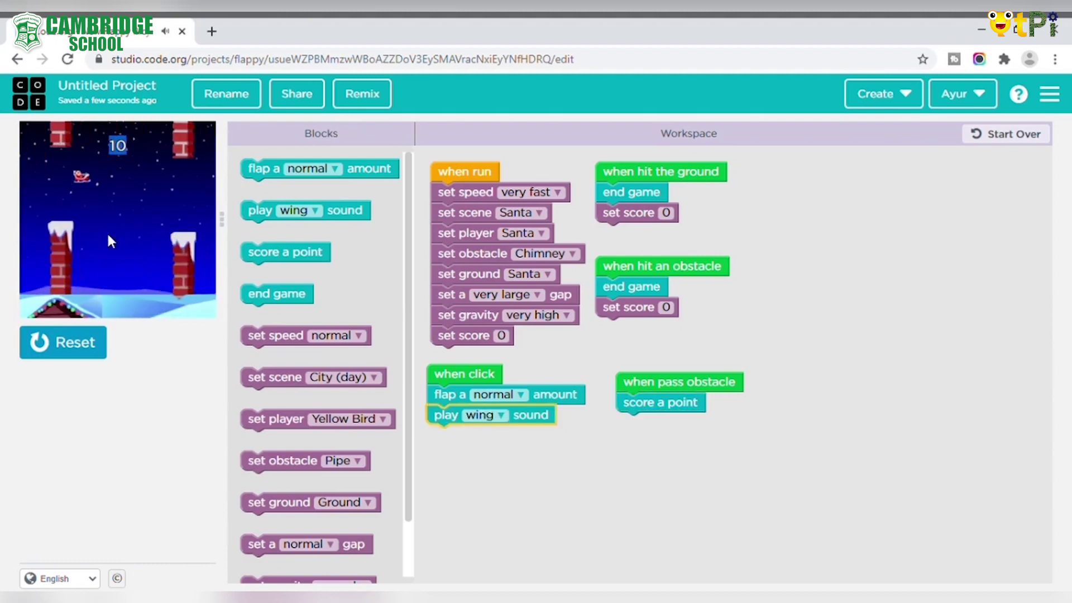
{"action": "left_click", "coordinate": [109, 241]}
{"action": "left_click", "coordinate": [109, 241]}
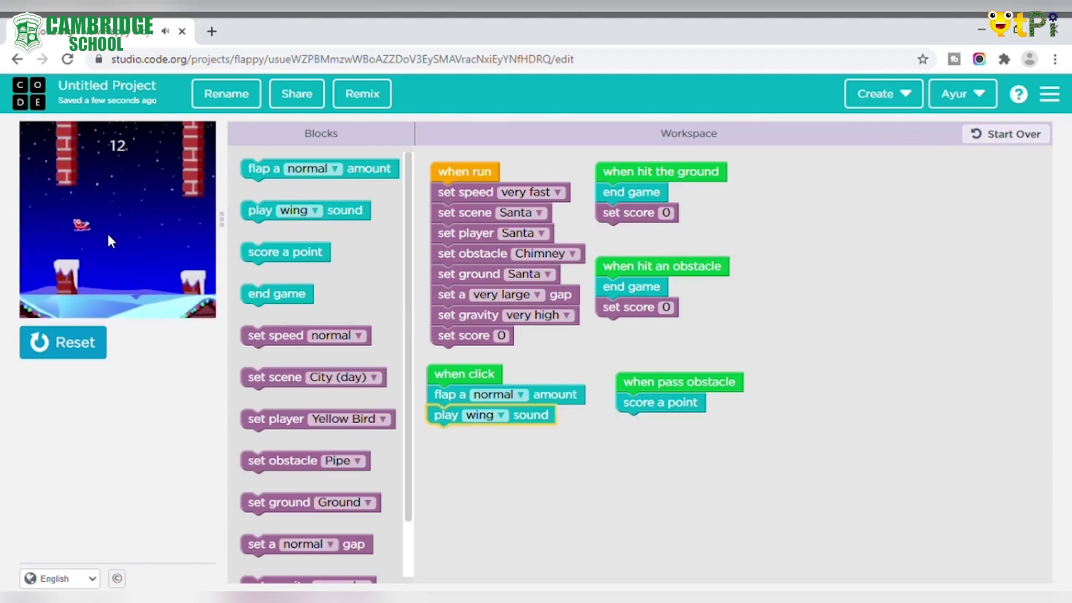
{"action": "left_click", "coordinate": [109, 242]}
{"action": "left_click", "coordinate": [108, 241]}
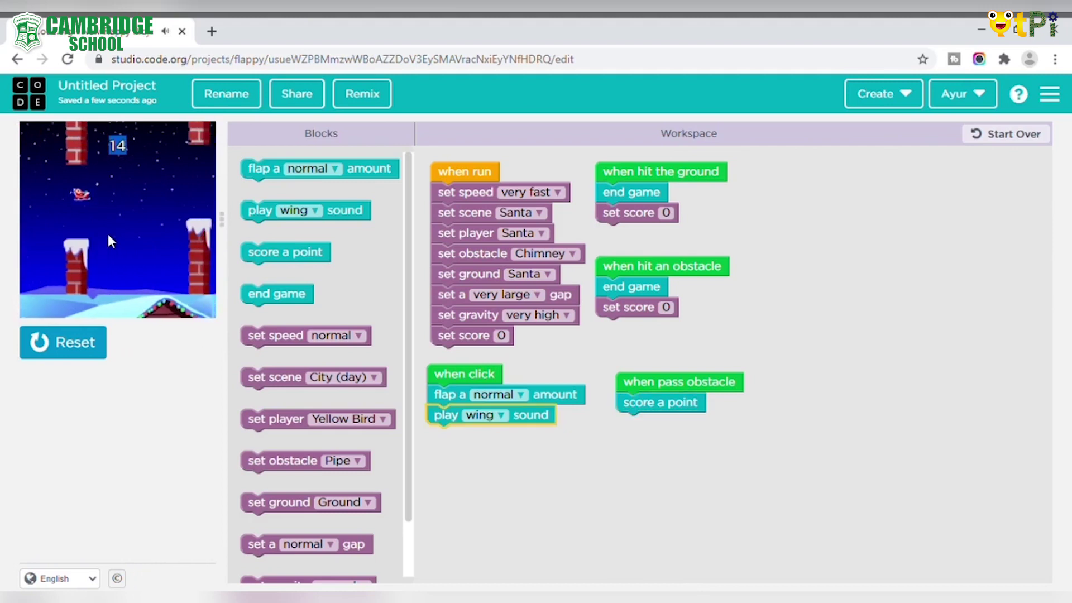
{"action": "left_click", "coordinate": [108, 241]}
{"action": "left_click", "coordinate": [108, 240]}
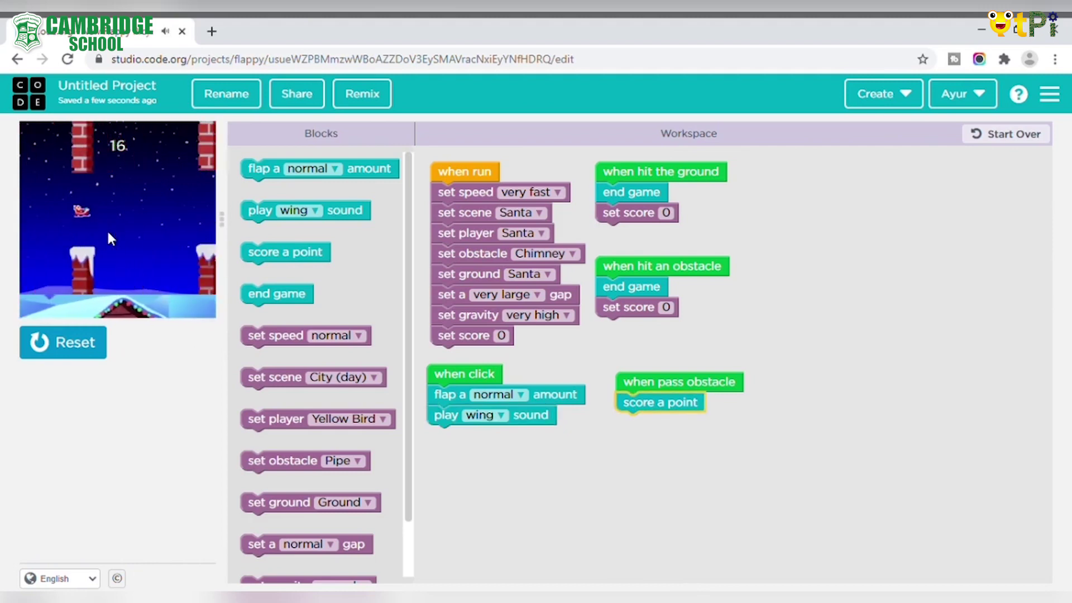
{"action": "left_click", "coordinate": [108, 241]}
{"action": "left_click", "coordinate": [80, 340]}
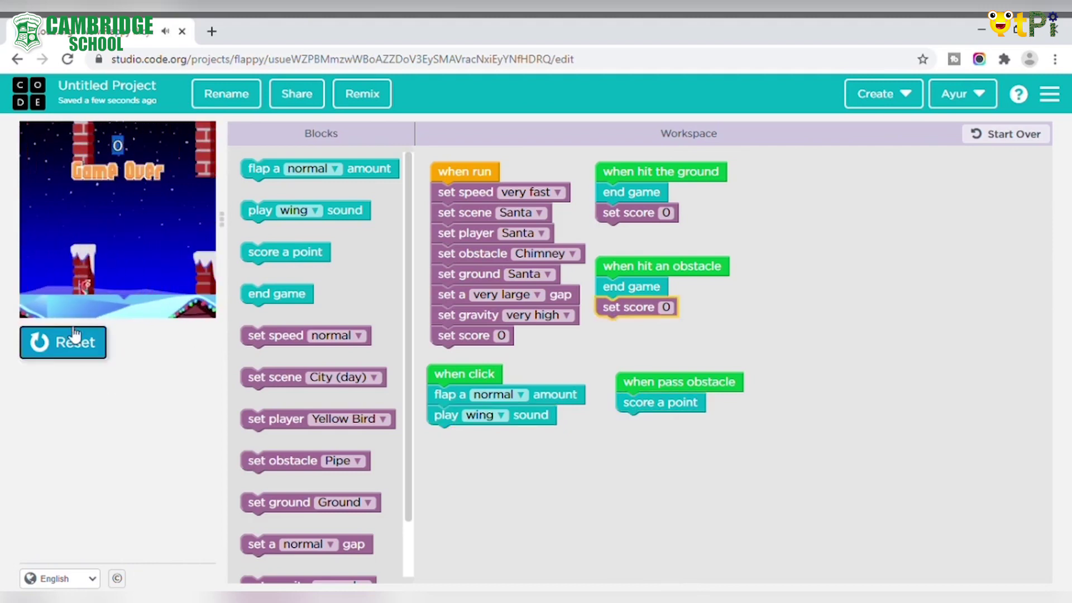
{"action": "left_click", "coordinate": [514, 213]}
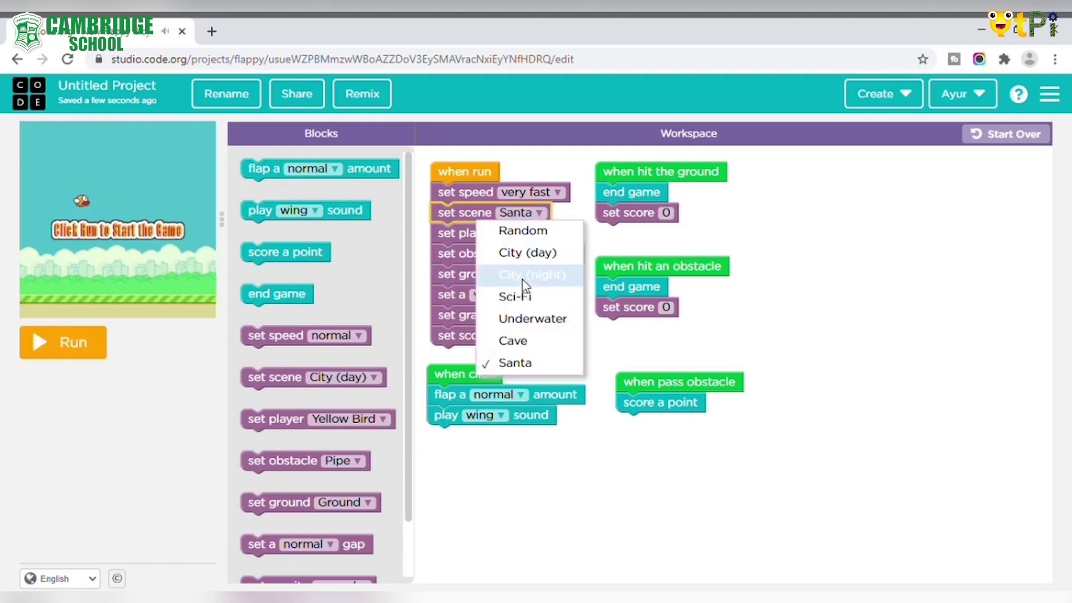
Step: Switch the scene to City (day) and the player to Red Bird, then briefly run and reset
{"action": "left_click", "coordinate": [527, 253]}
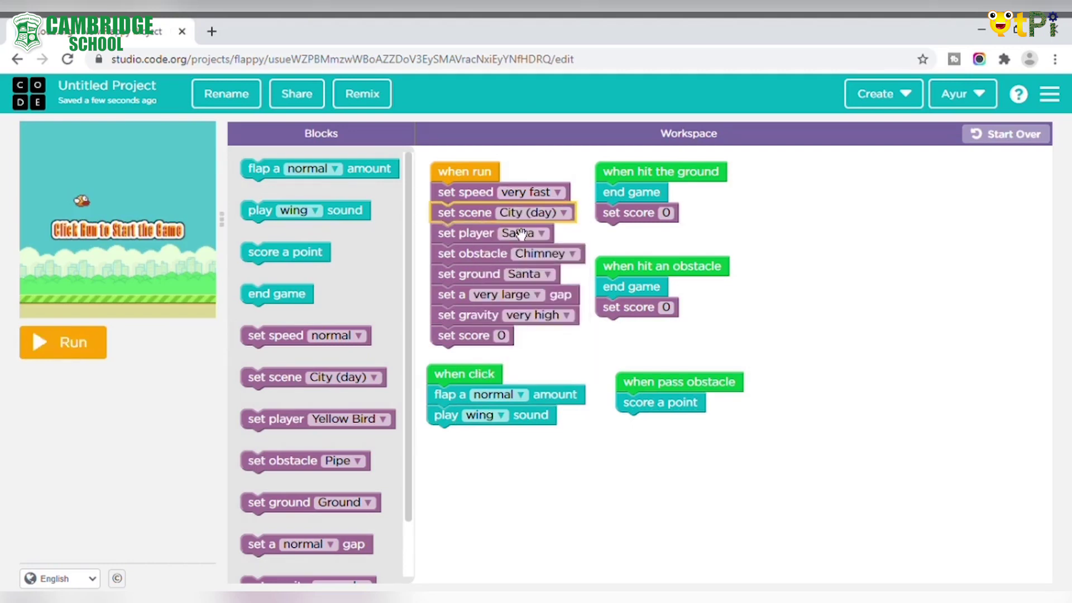
{"action": "left_click", "coordinate": [519, 232]}
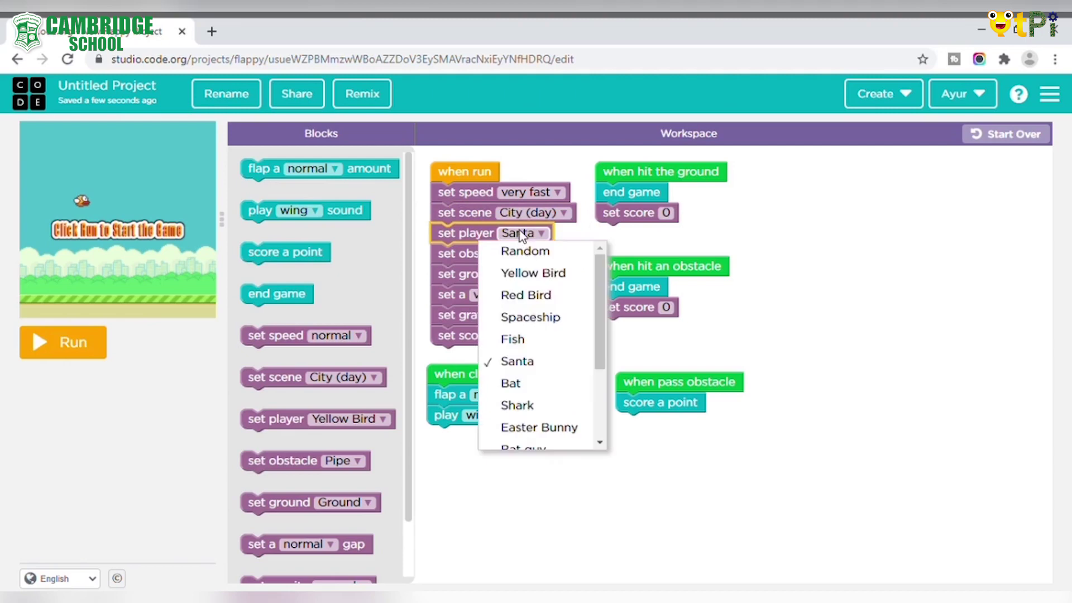
{"action": "left_click", "coordinate": [563, 300]}
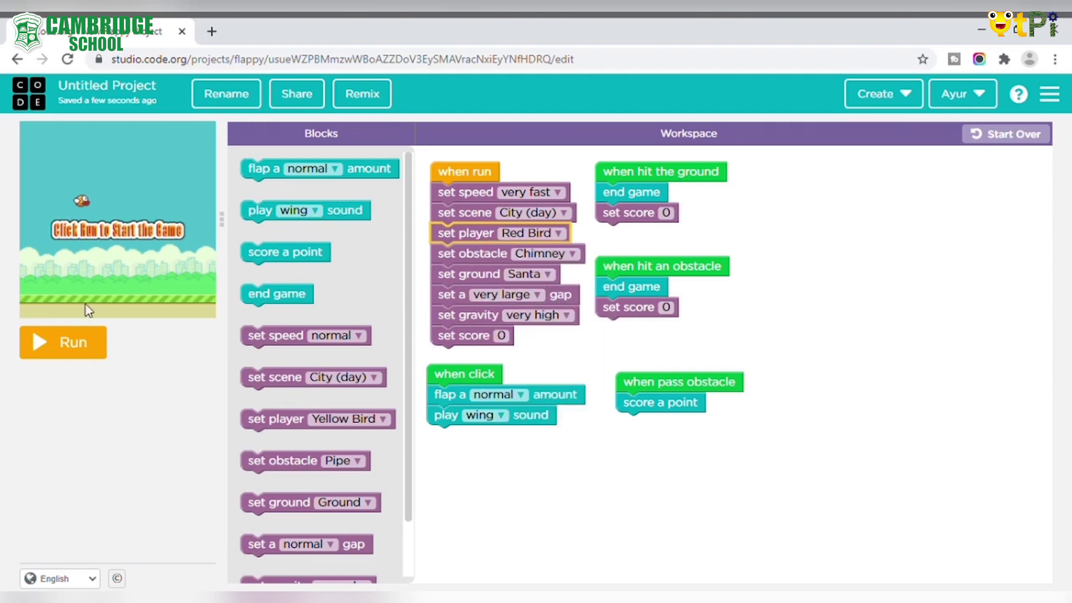
{"action": "left_click", "coordinate": [89, 351]}
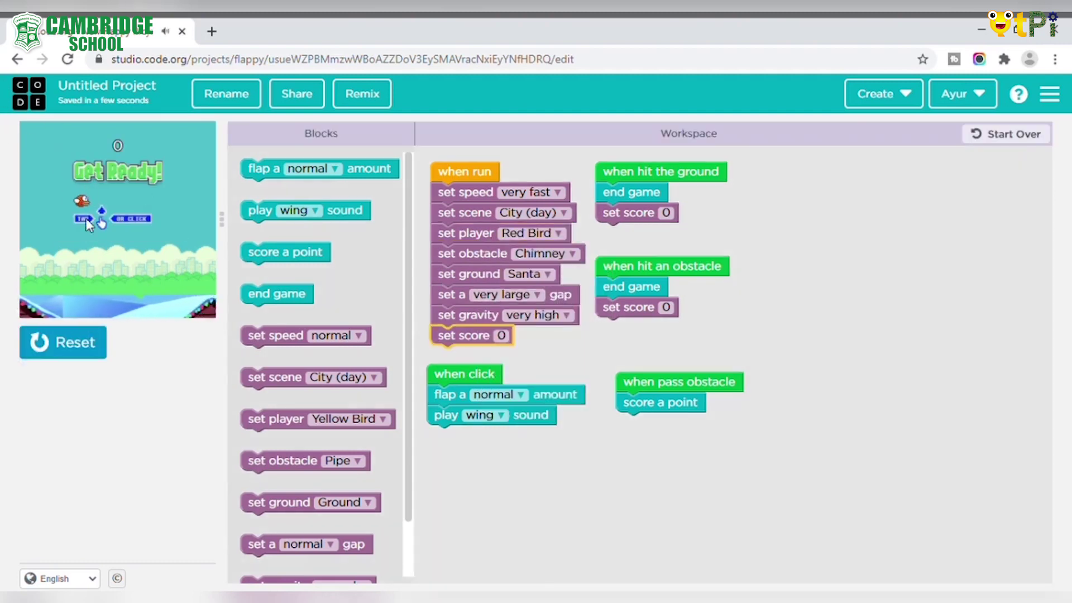
{"action": "left_click", "coordinate": [76, 344]}
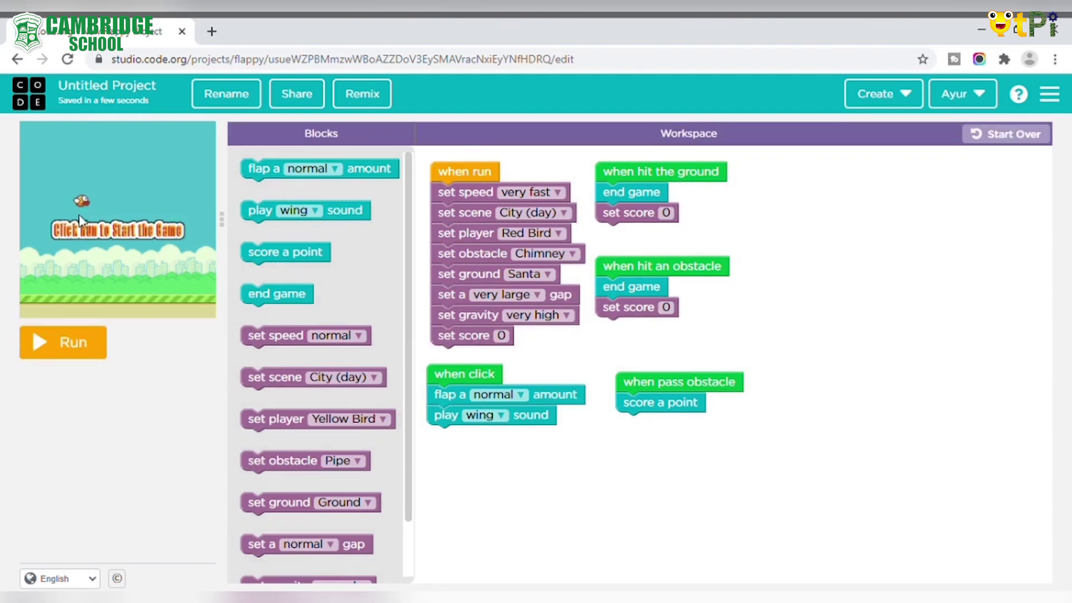
Step: Run the Red Bird game, flap past the chimneys to a score of 8, then reset
{"action": "left_click", "coordinate": [94, 344]}
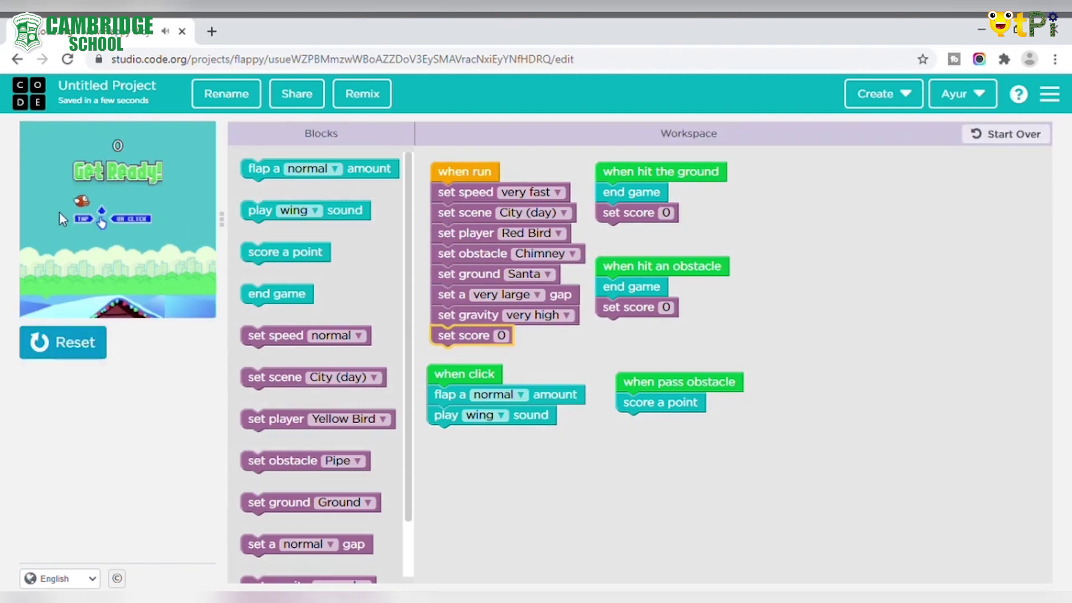
{"action": "left_click", "coordinate": [83, 205]}
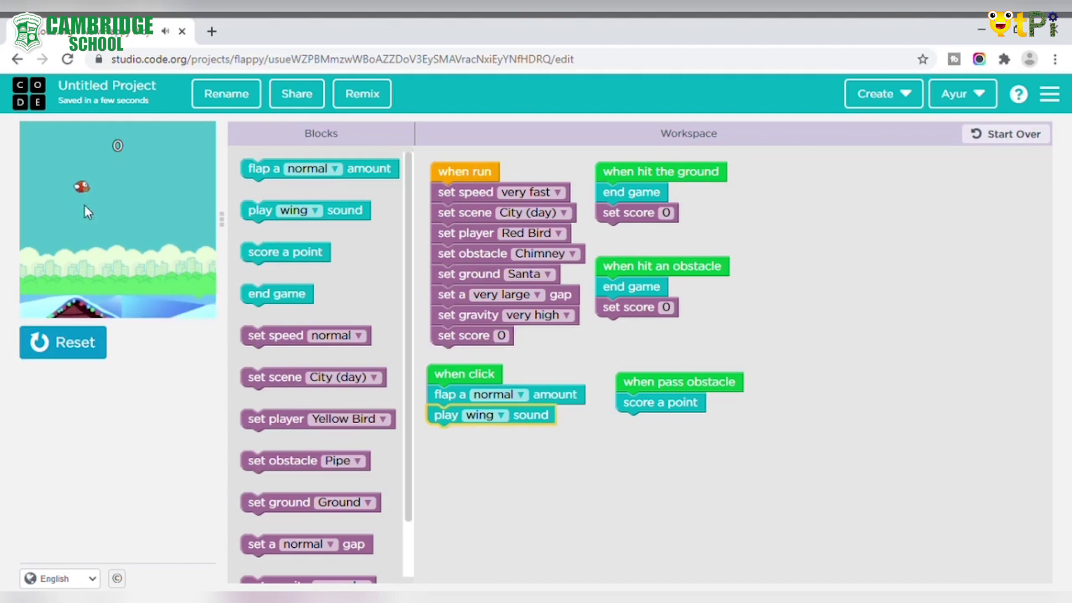
{"action": "left_click", "coordinate": [116, 224]}
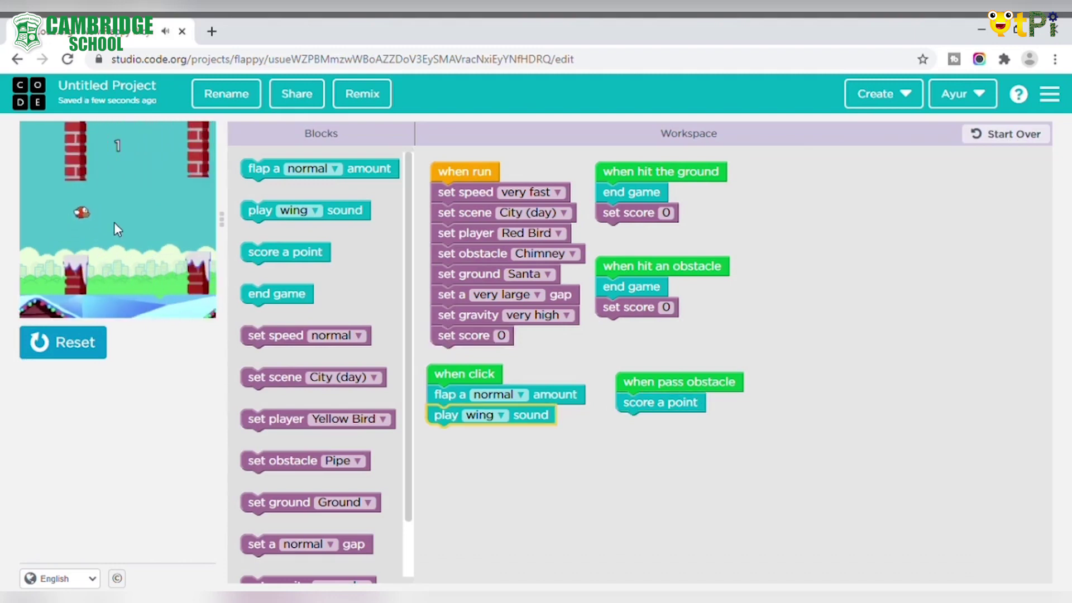
{"action": "left_click", "coordinate": [114, 222]}
{"action": "left_click", "coordinate": [114, 222]}
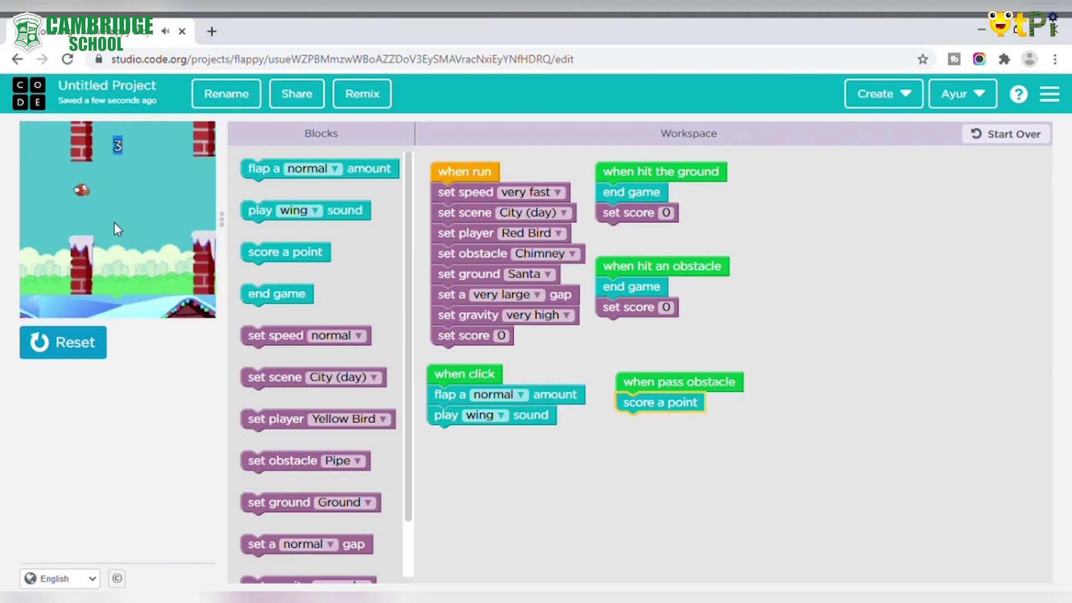
{"action": "left_click", "coordinate": [114, 222]}
{"action": "left_click", "coordinate": [114, 222]}
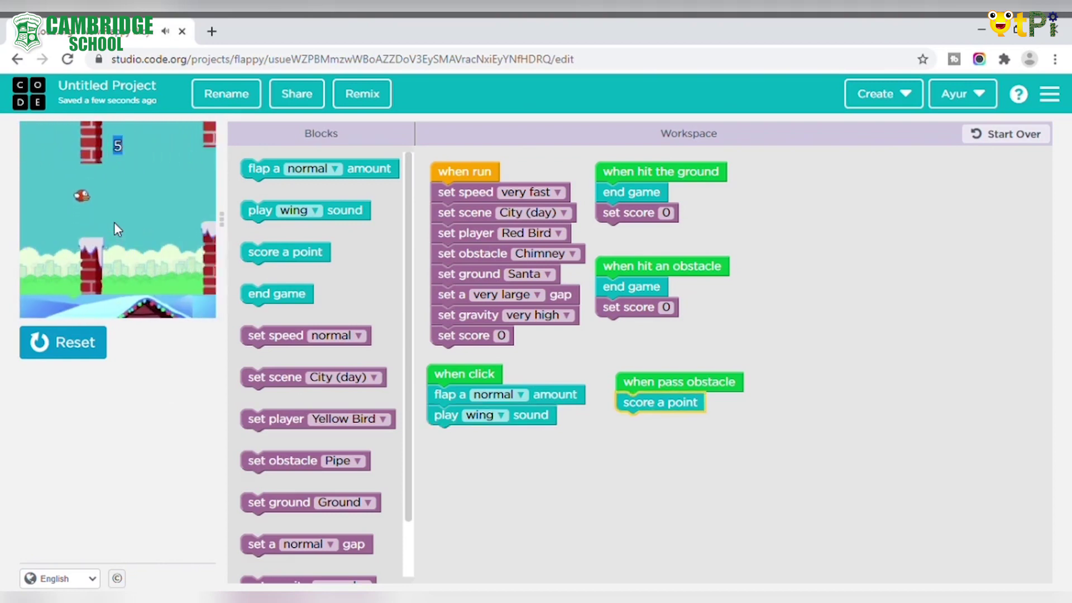
{"action": "left_click", "coordinate": [113, 222]}
{"action": "left_click", "coordinate": [114, 222]}
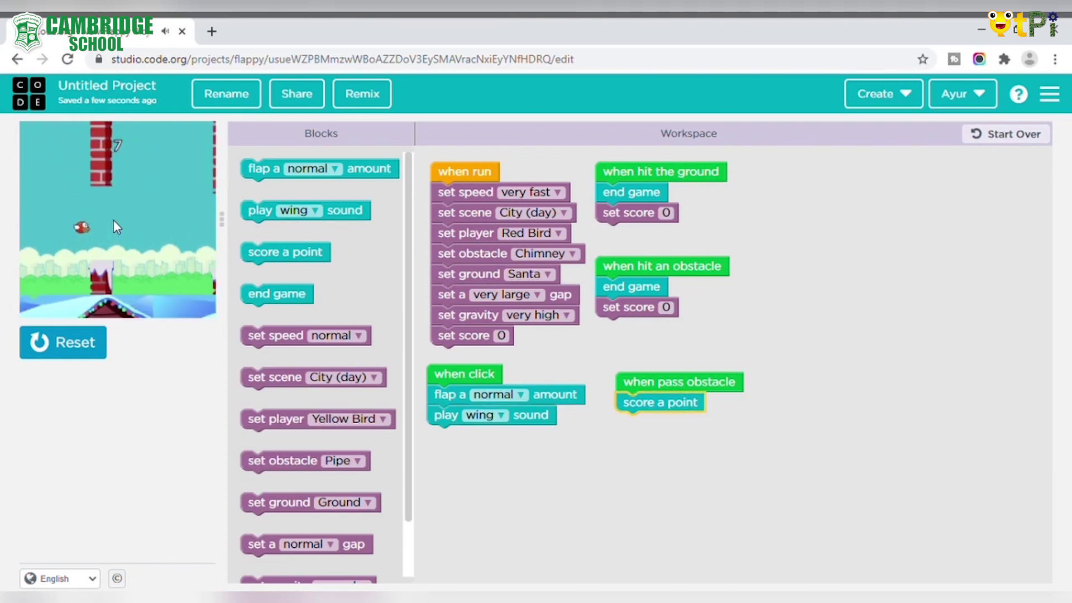
{"action": "left_click", "coordinate": [113, 220]}
{"action": "left_click", "coordinate": [112, 218]}
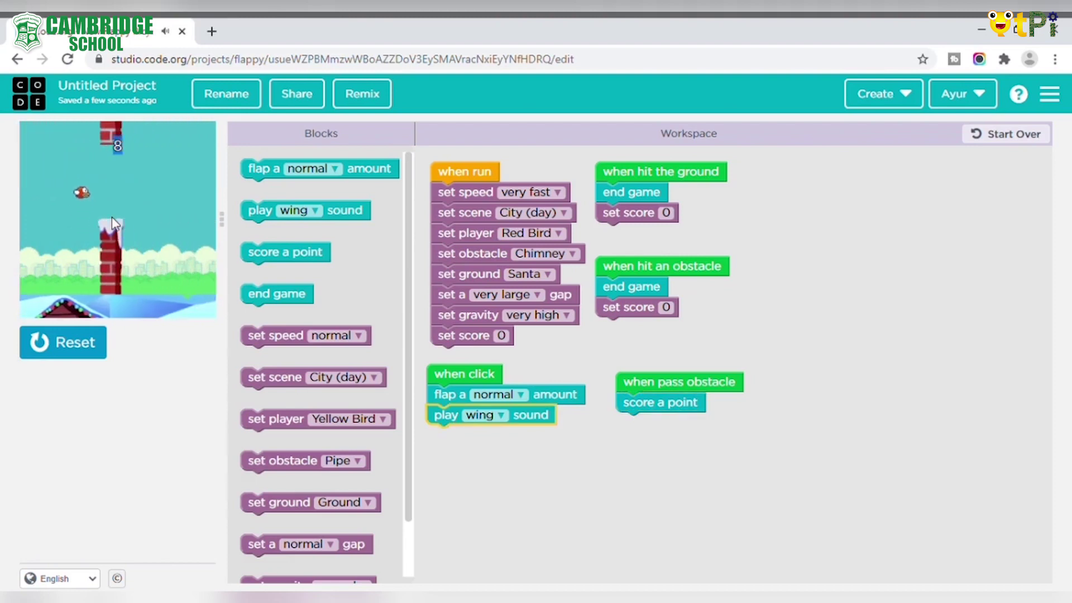
{"action": "left_click", "coordinate": [60, 362]}
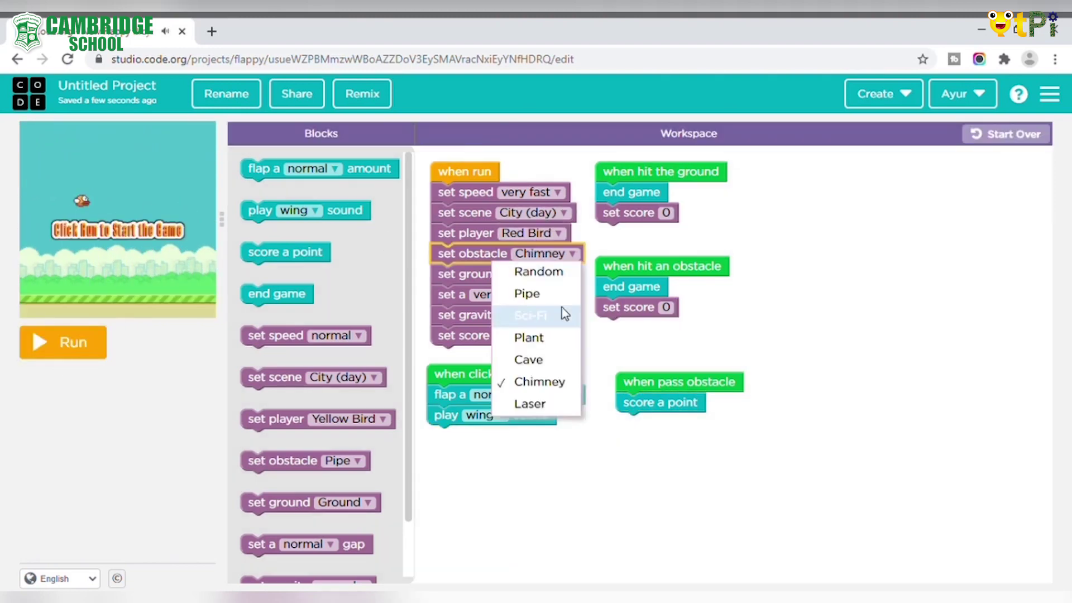
Step: Switch the setup to Pipe obstacles and plain Ground, leaving the gap very large
{"action": "left_click", "coordinate": [543, 297]}
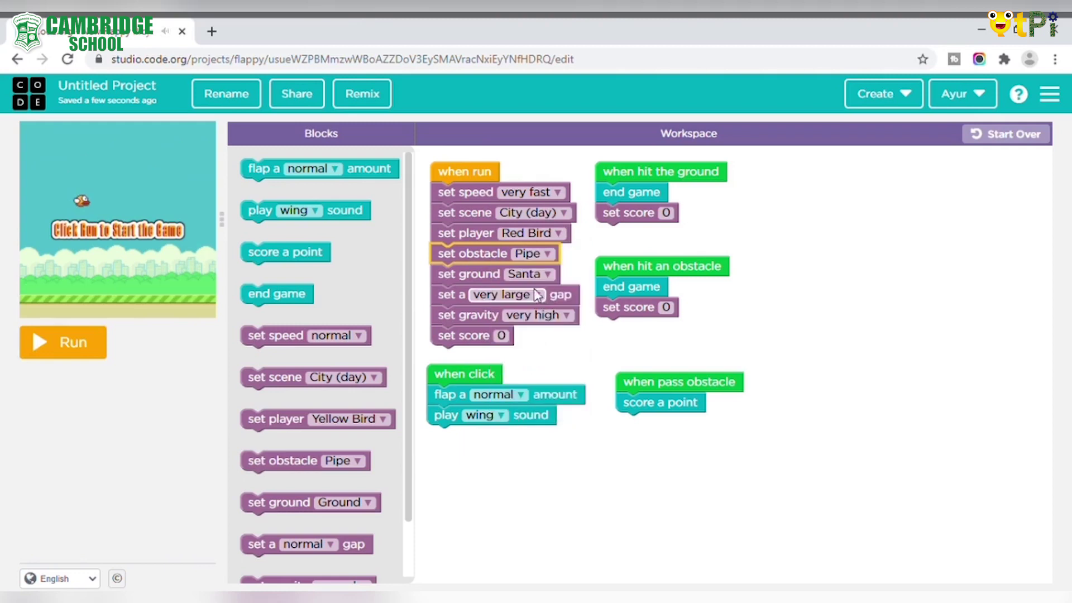
{"action": "left_click", "coordinate": [531, 274]}
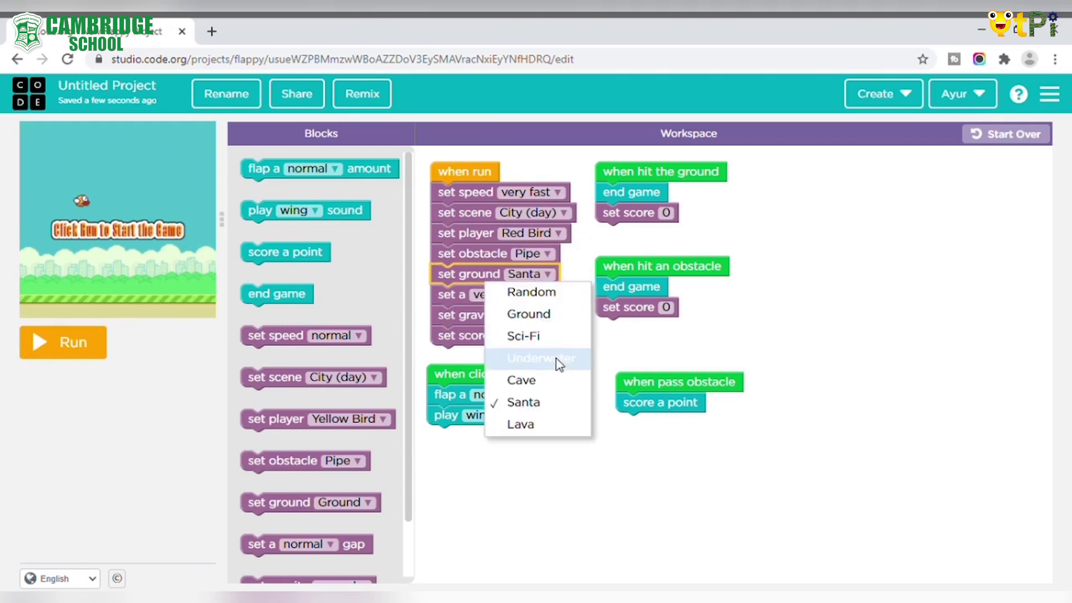
{"action": "left_click", "coordinate": [542, 319]}
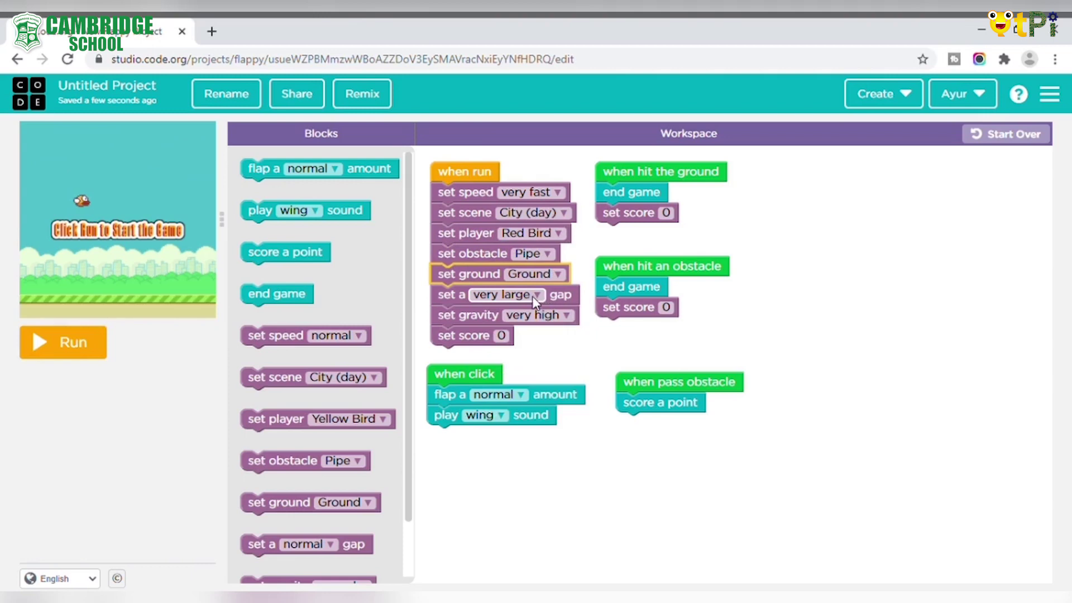
{"action": "left_click", "coordinate": [533, 296]}
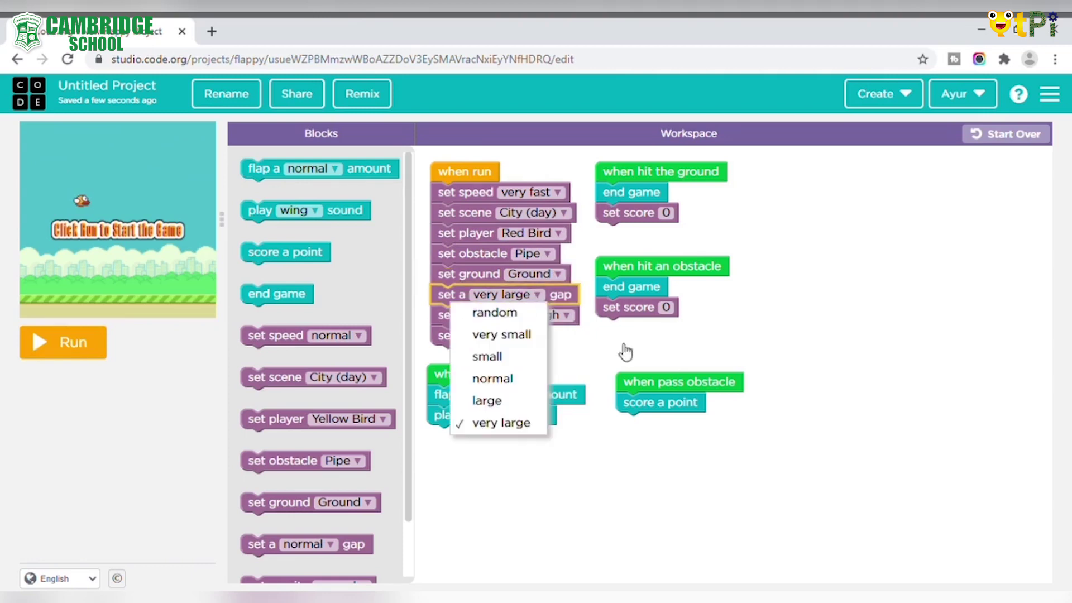
{"action": "left_click", "coordinate": [833, 360]}
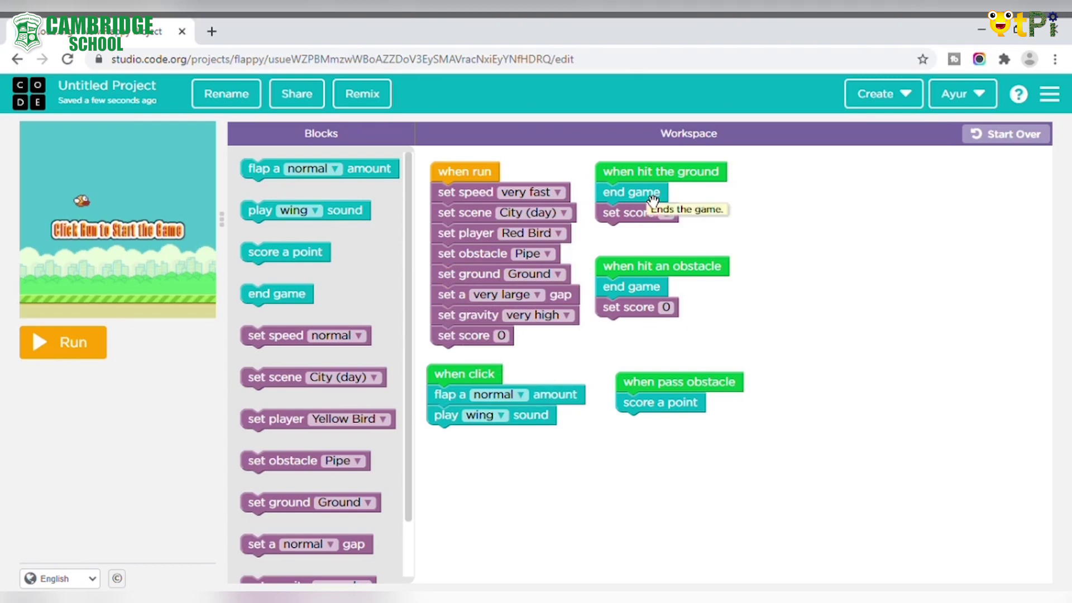
Step: Briefly test-run the game, then remove end game and set score 0 from when hit the ground
{"action": "left_click", "coordinate": [96, 344]}
{"action": "left_click", "coordinate": [125, 255]}
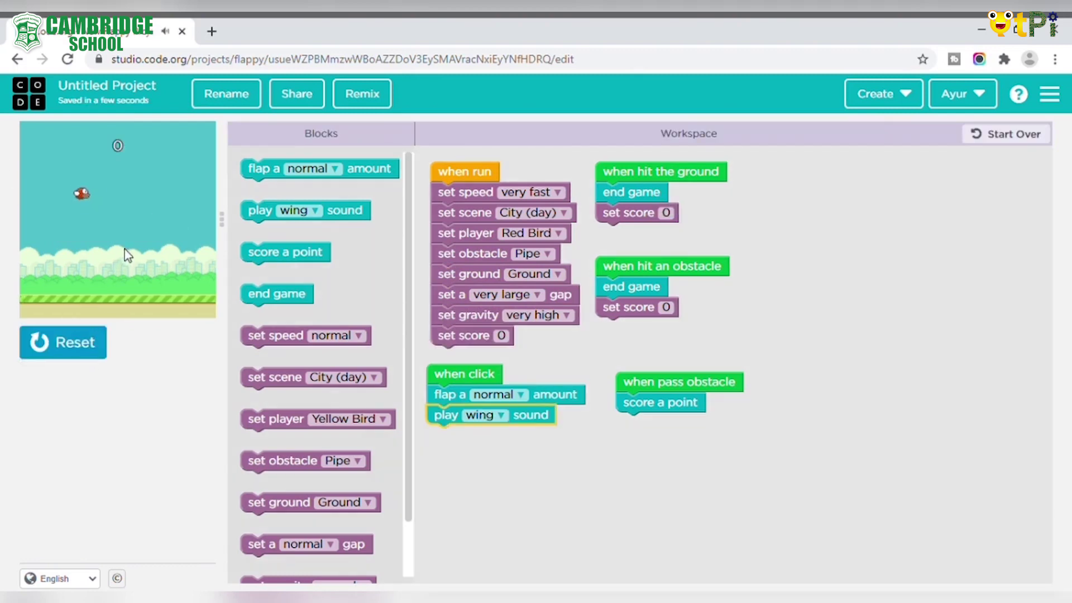
{"action": "left_click", "coordinate": [92, 346]}
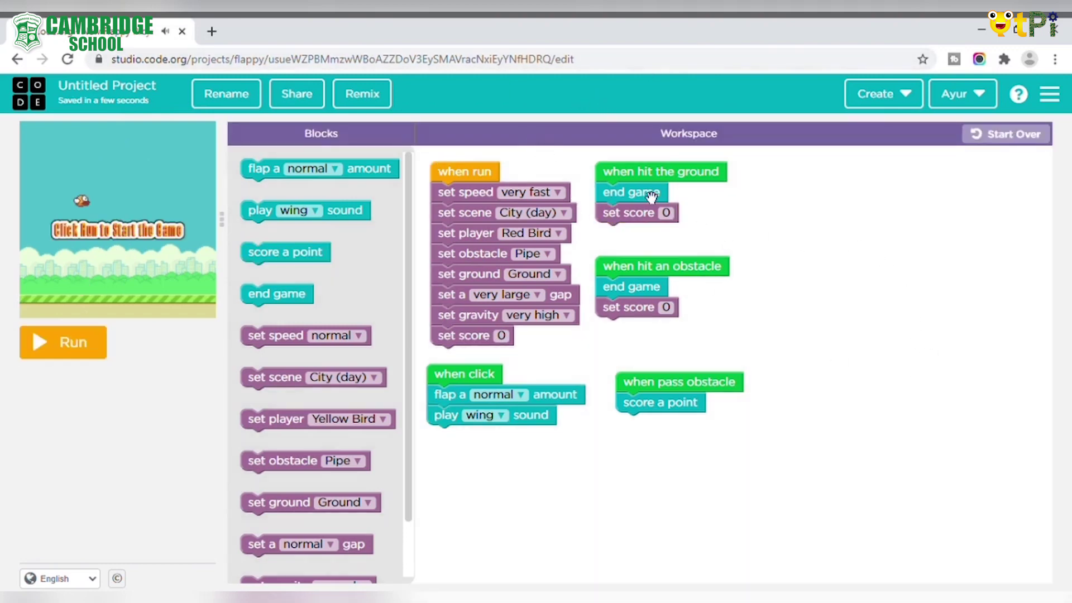
{"action": "left_click_drag", "start_coordinate": [651, 194], "coordinate": [342, 212]}
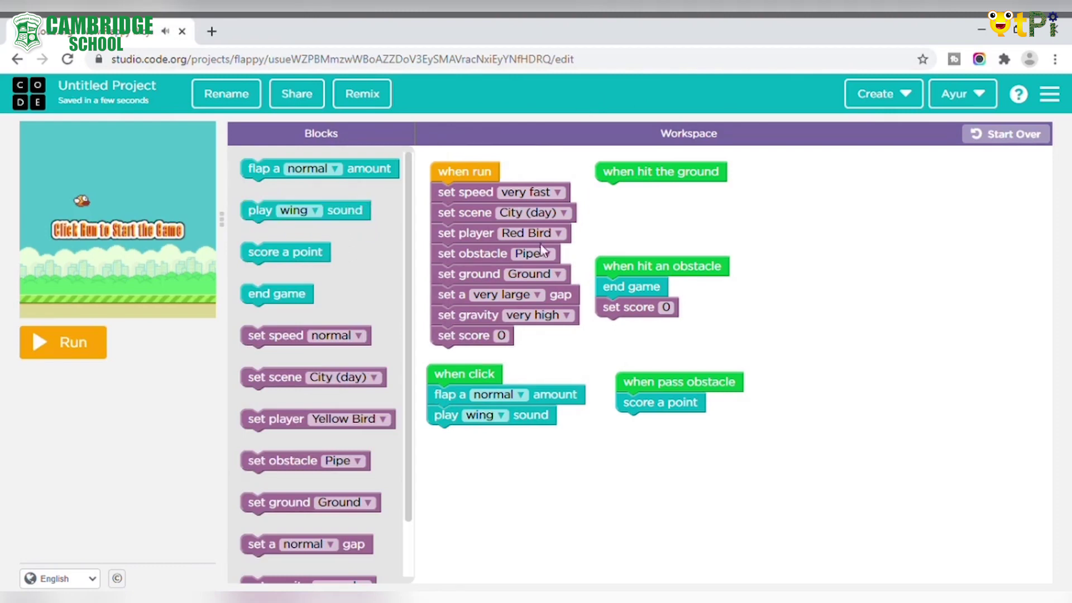
{"action": "scroll", "coordinate": [317, 333], "scroll_direction": "down", "scroll_amount": 1}
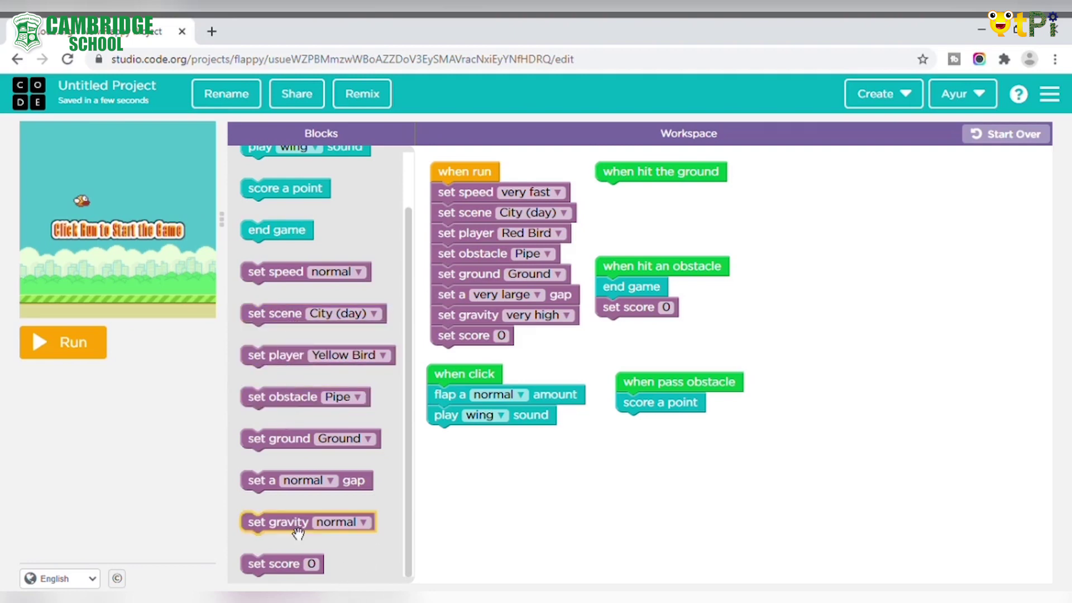
Step: Make when hit the ground set gravity to very low, followed by a normal flap
{"action": "left_click_drag", "start_coordinate": [298, 532], "coordinate": [649, 214]}
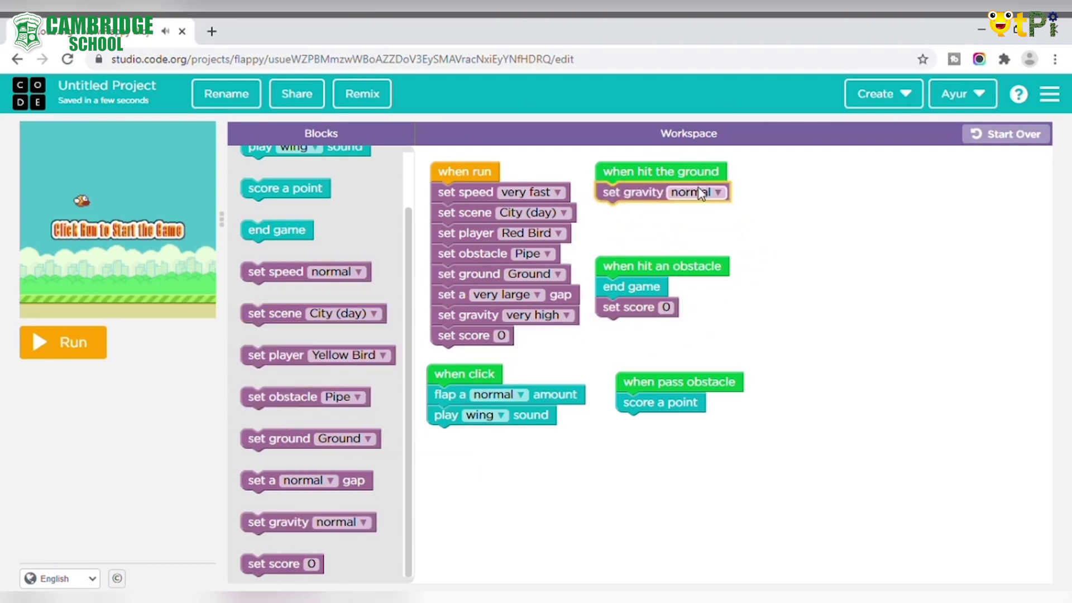
{"action": "left_click", "coordinate": [717, 195]}
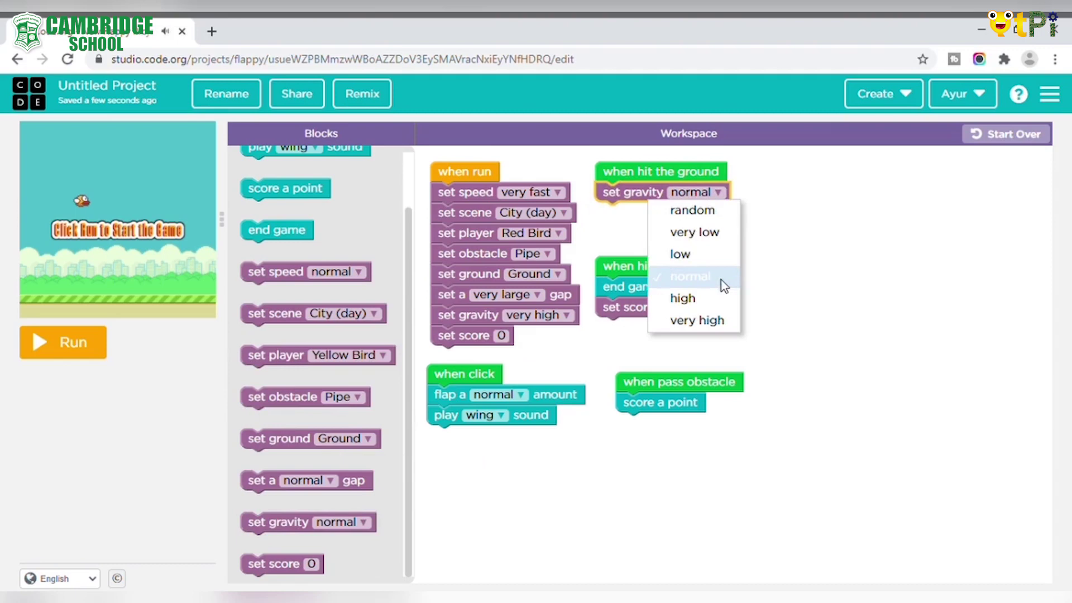
{"action": "left_click", "coordinate": [697, 235]}
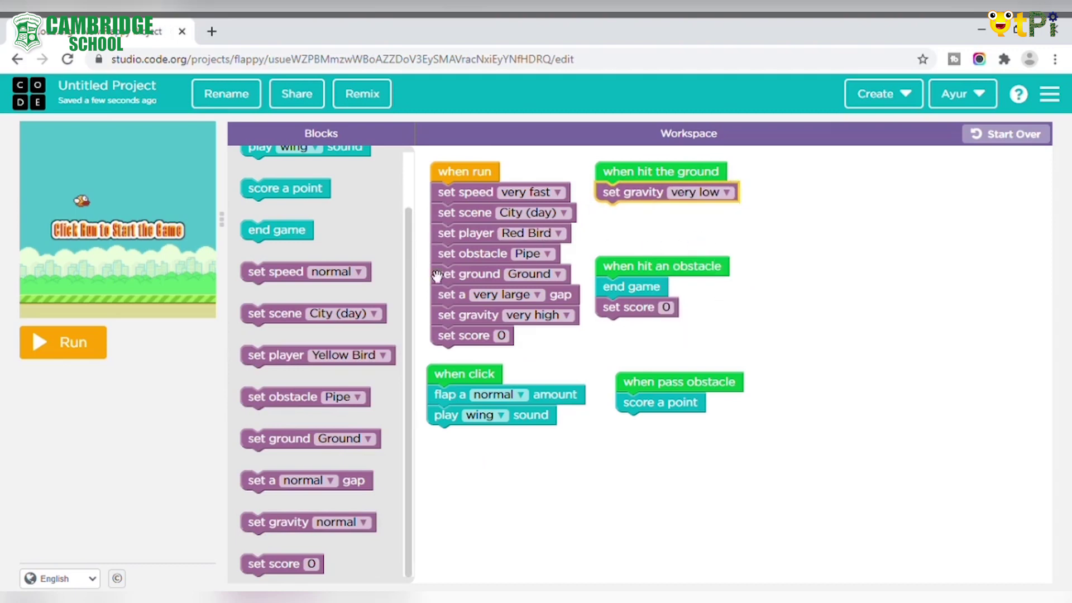
{"action": "scroll", "coordinate": [337, 260], "scroll_direction": "up", "scroll_amount": 2}
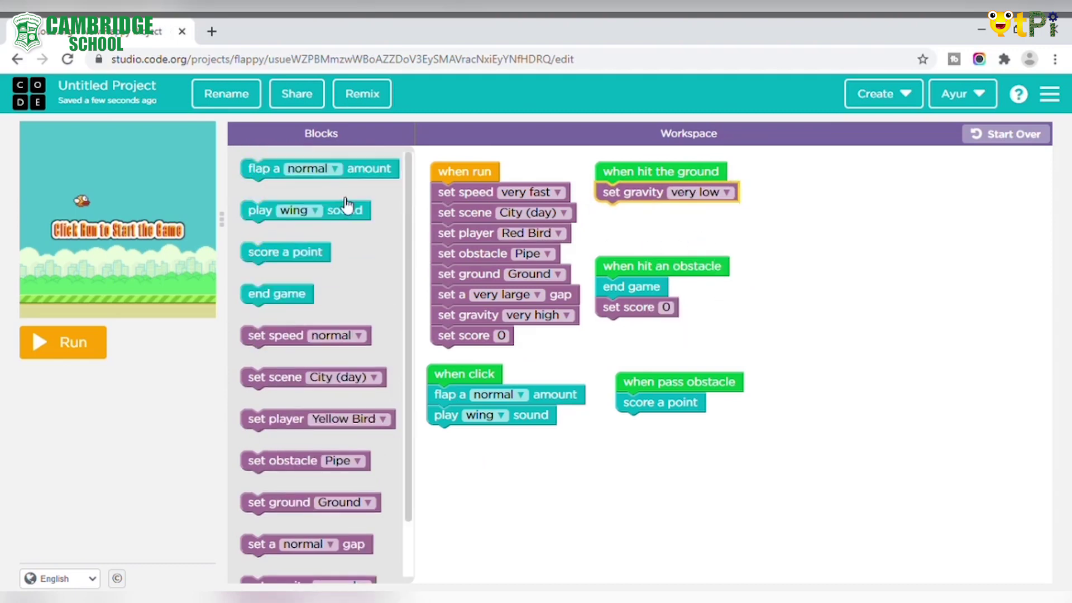
{"action": "left_click_drag", "start_coordinate": [348, 170], "coordinate": [714, 227]}
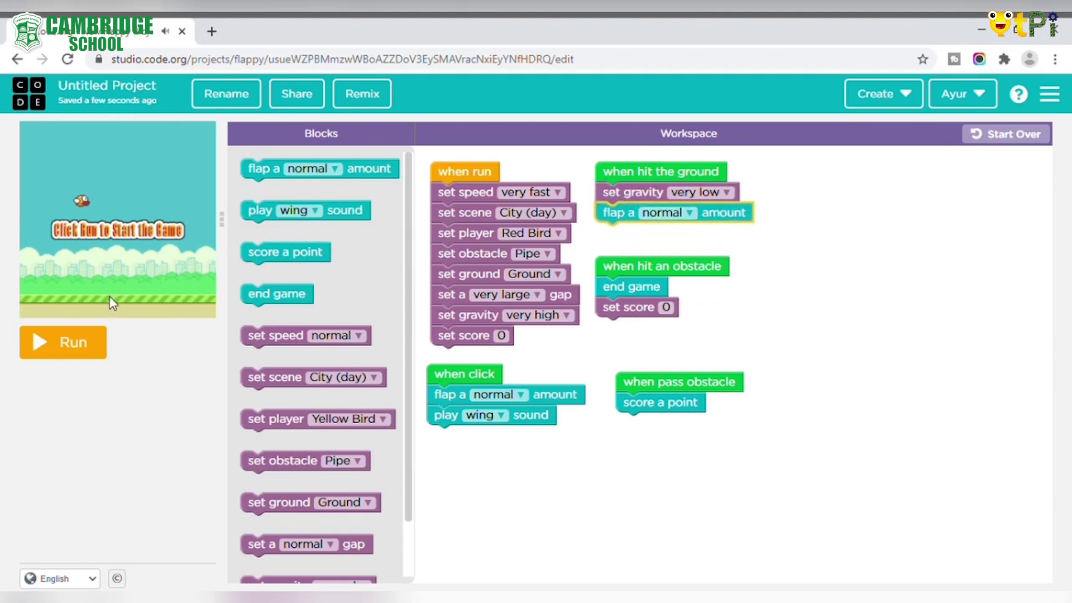
Step: Test-run the game with a flap until Game Over, then reset it
{"action": "left_click", "coordinate": [88, 336]}
{"action": "left_click", "coordinate": [105, 268]}
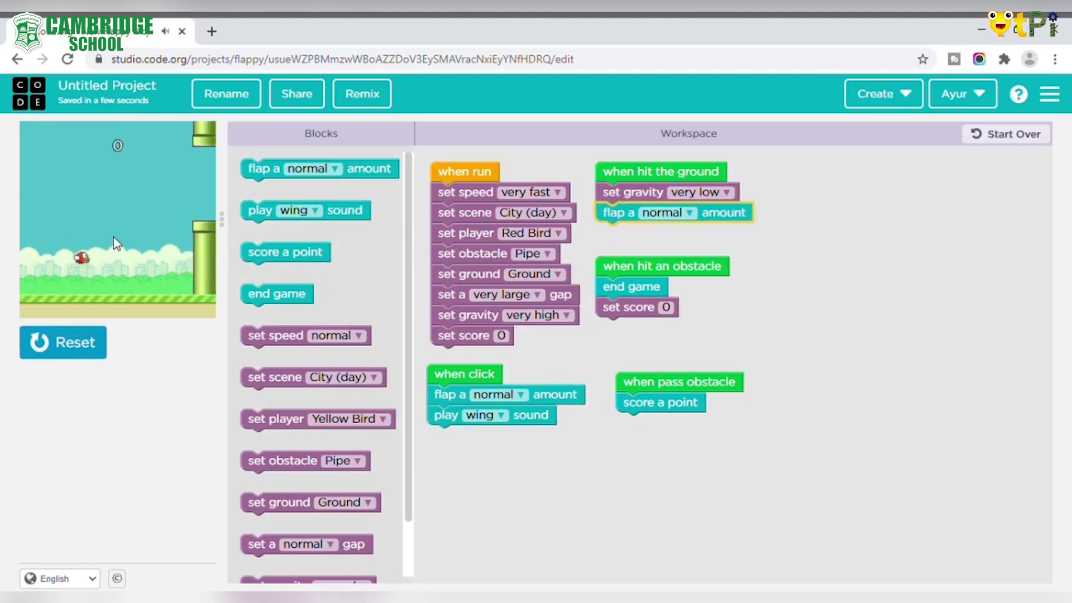
{"action": "left_click", "coordinate": [90, 352]}
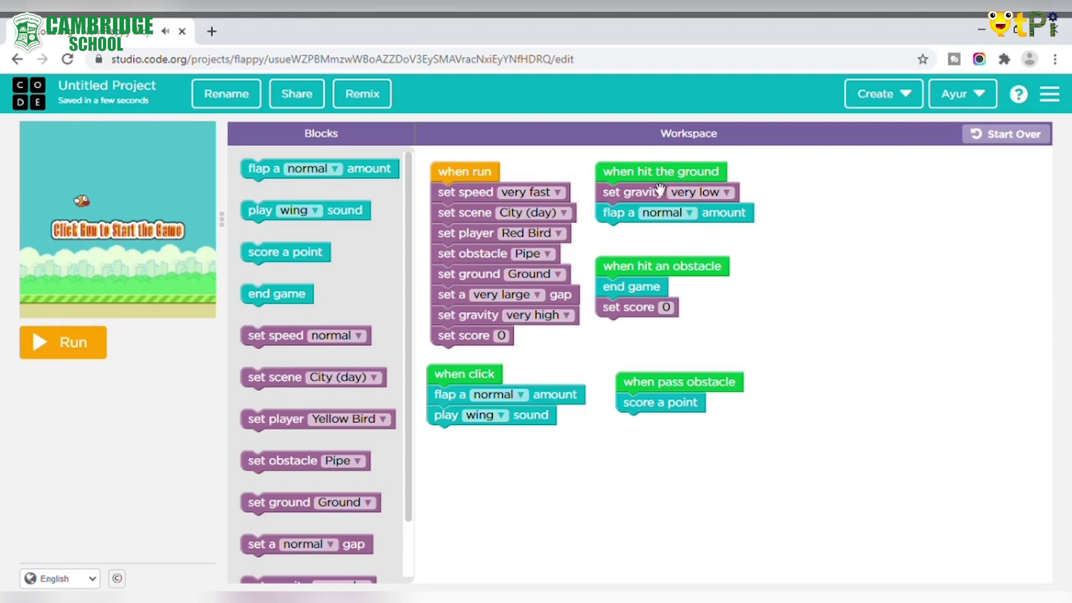
Step: Replace the ground handler's gravity and flap blocks with end game and set score 0, then run
{"action": "left_click_drag", "start_coordinate": [661, 193], "coordinate": [322, 183]}
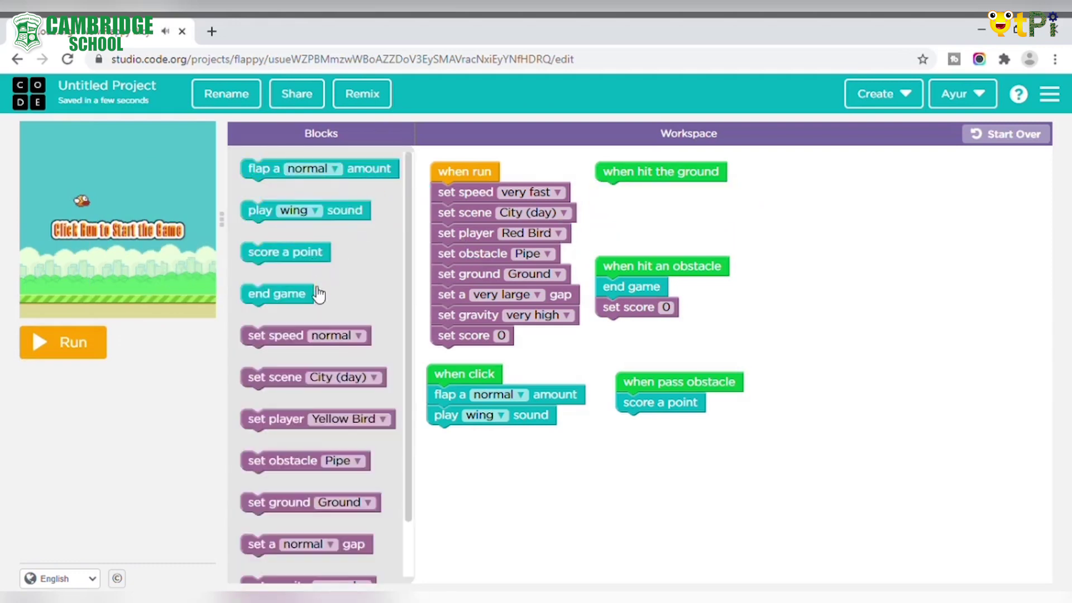
{"action": "left_click_drag", "start_coordinate": [508, 268], "coordinate": [718, 220]}
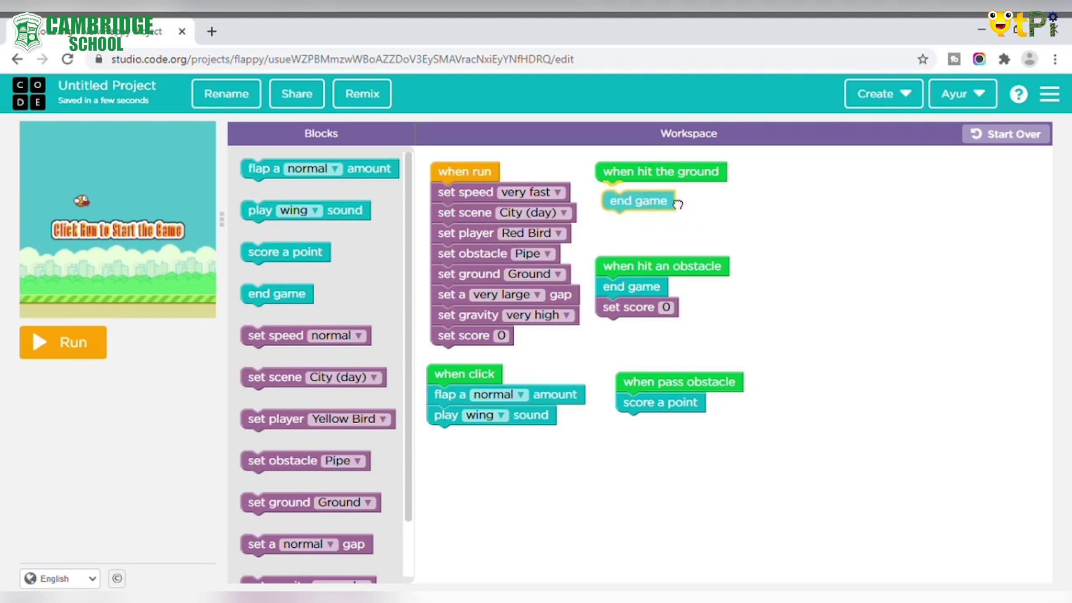
{"action": "scroll", "coordinate": [319, 306], "scroll_direction": "down", "scroll_amount": 1}
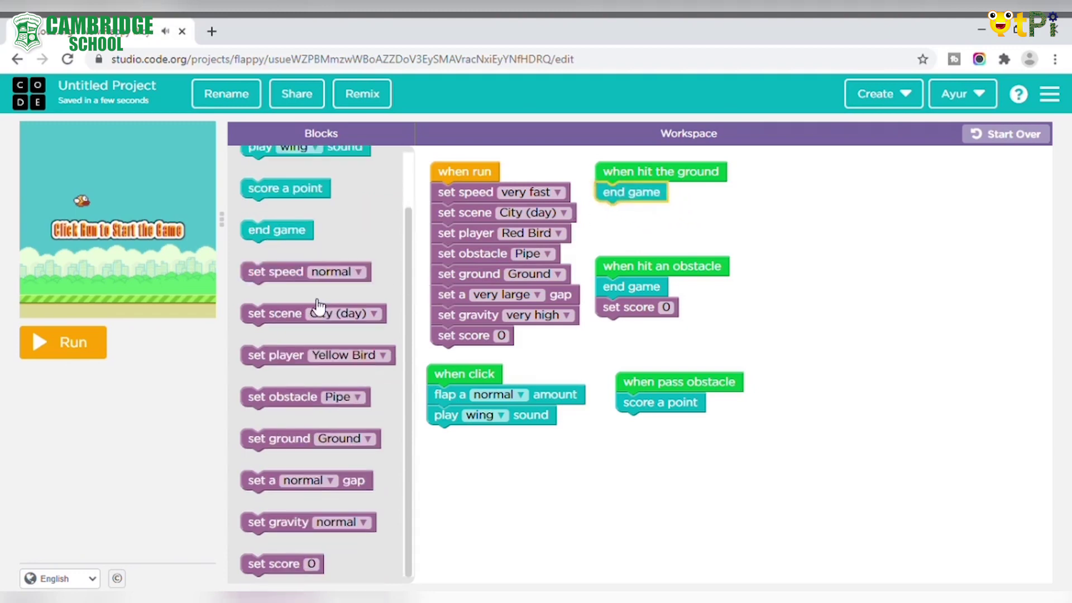
{"action": "mouse_move", "coordinate": [283, 563]}
{"action": "left_mouse_down"}
{"action": "mouse_move", "coordinate": [605, 226]}
{"action": "mouse_move", "coordinate": [632, 212]}
{"action": "left_mouse_up"}
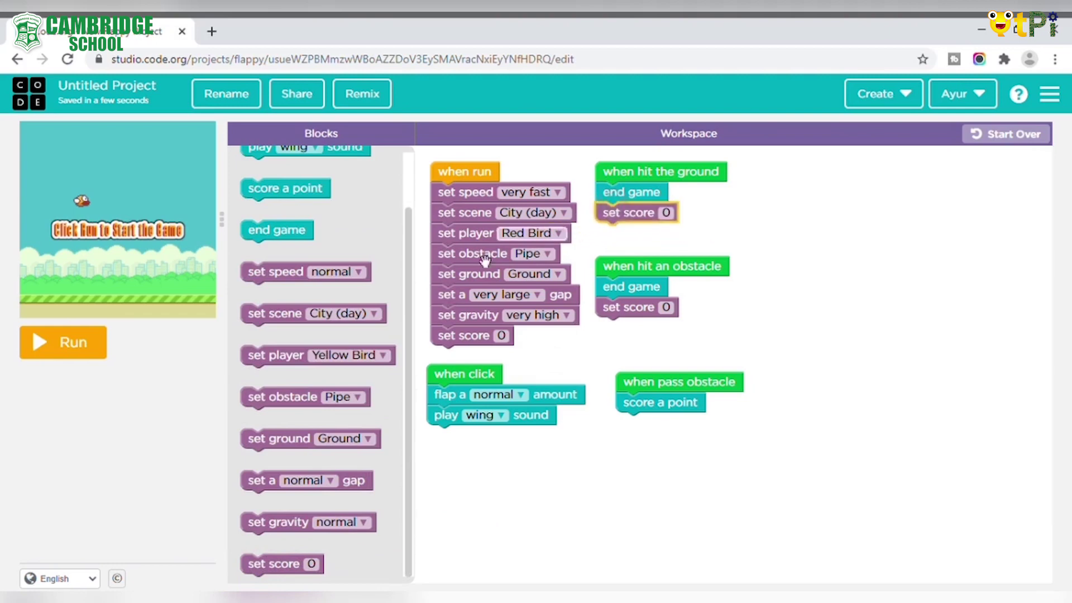
{"action": "left_click", "coordinate": [147, 277]}
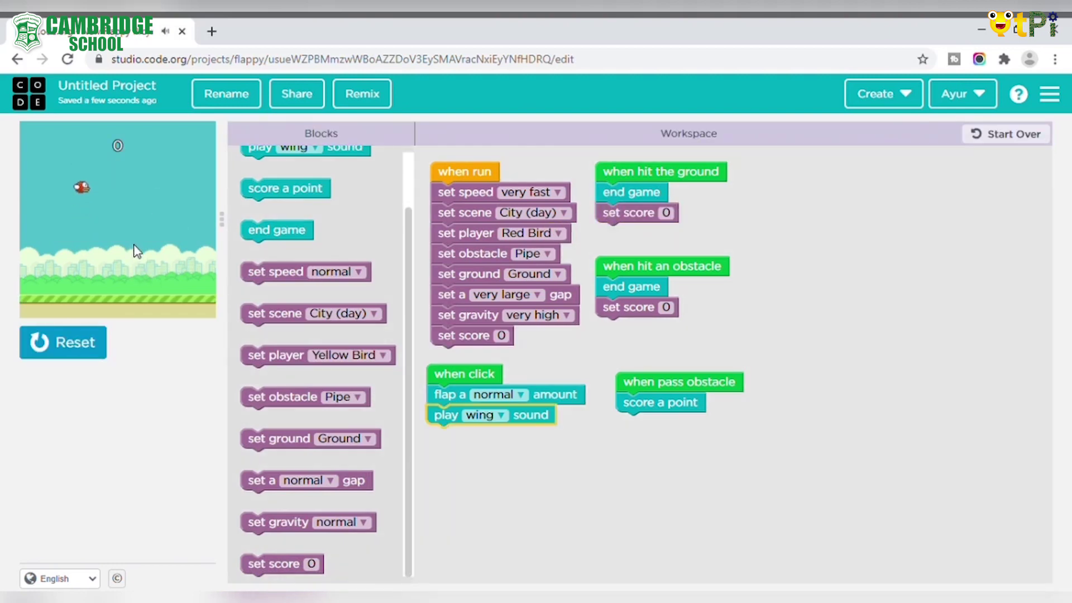
Step: Flap the bird past several pipes, scoring 9 before it crashes into Game Over
{"action": "left_click", "coordinate": [134, 252]}
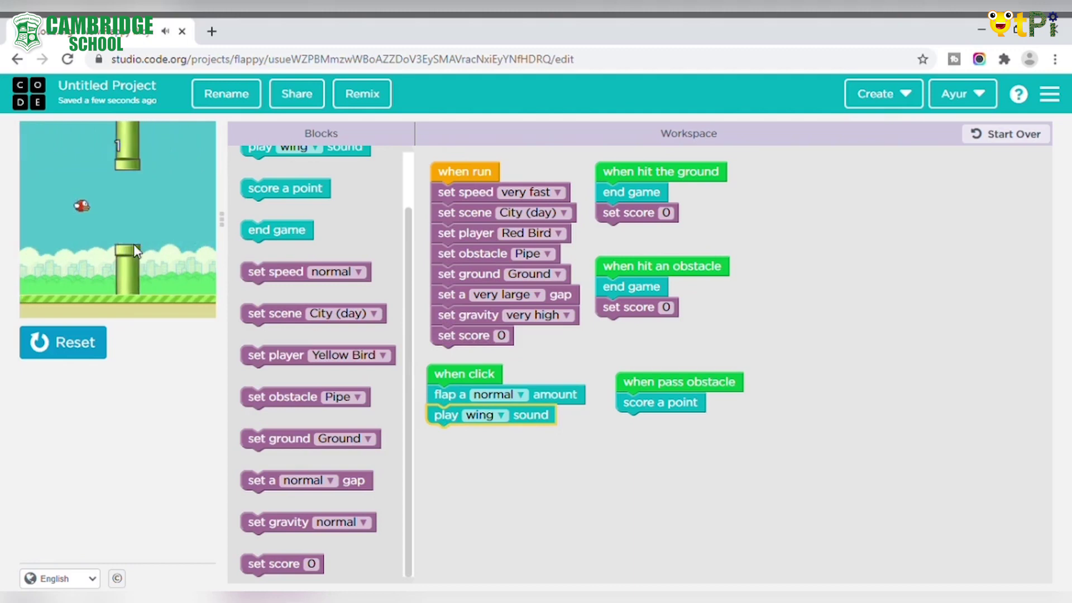
{"action": "left_click", "coordinate": [133, 244]}
{"action": "left_click", "coordinate": [134, 242]}
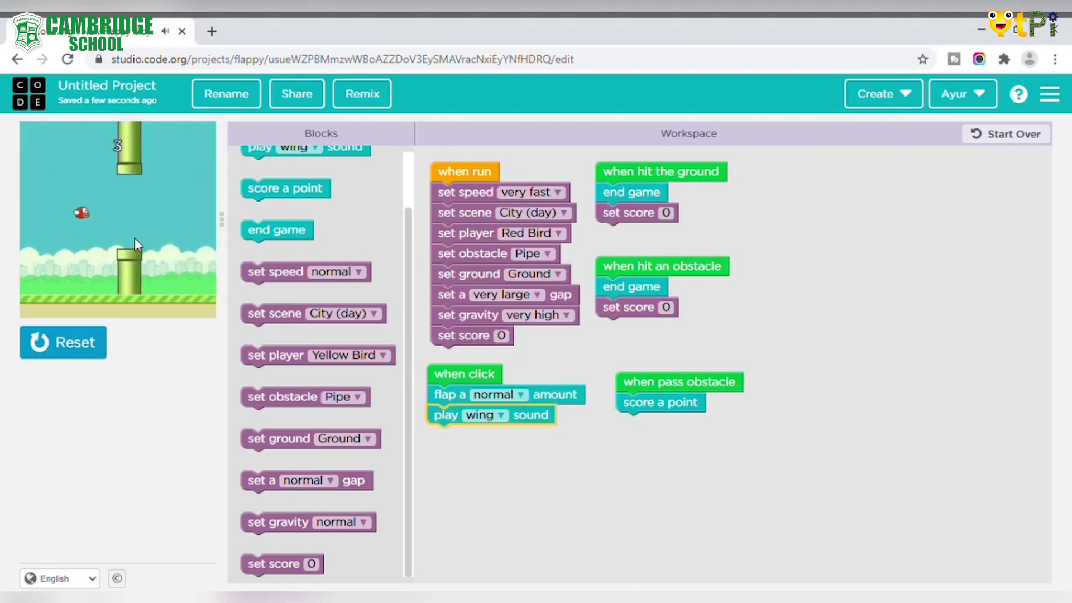
{"action": "left_click", "coordinate": [135, 238]}
{"action": "left_click", "coordinate": [135, 237]}
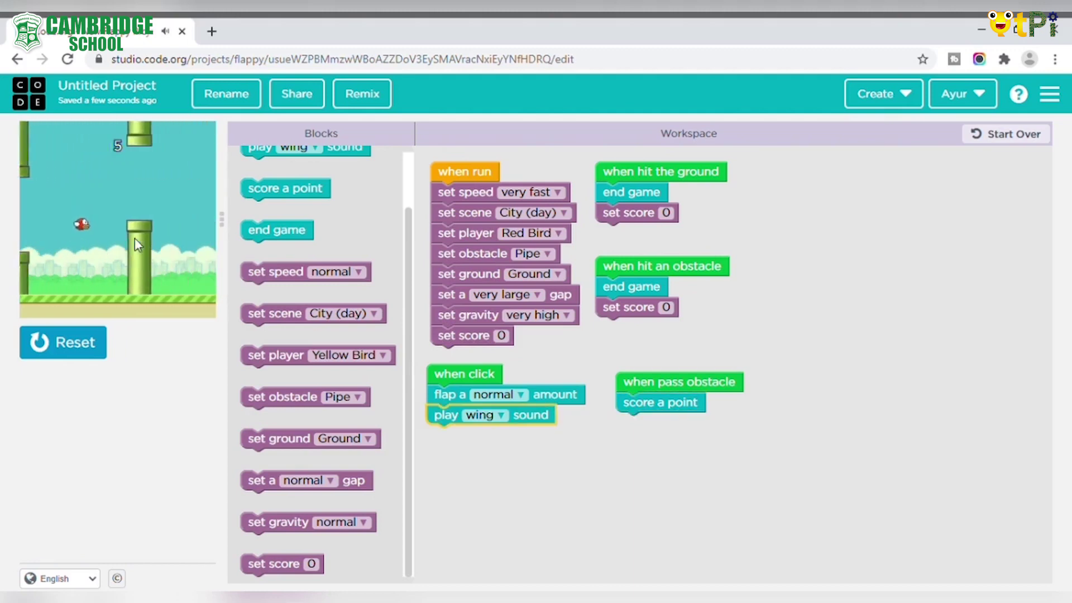
{"action": "left_click", "coordinate": [135, 239]}
{"action": "left_click", "coordinate": [136, 236]}
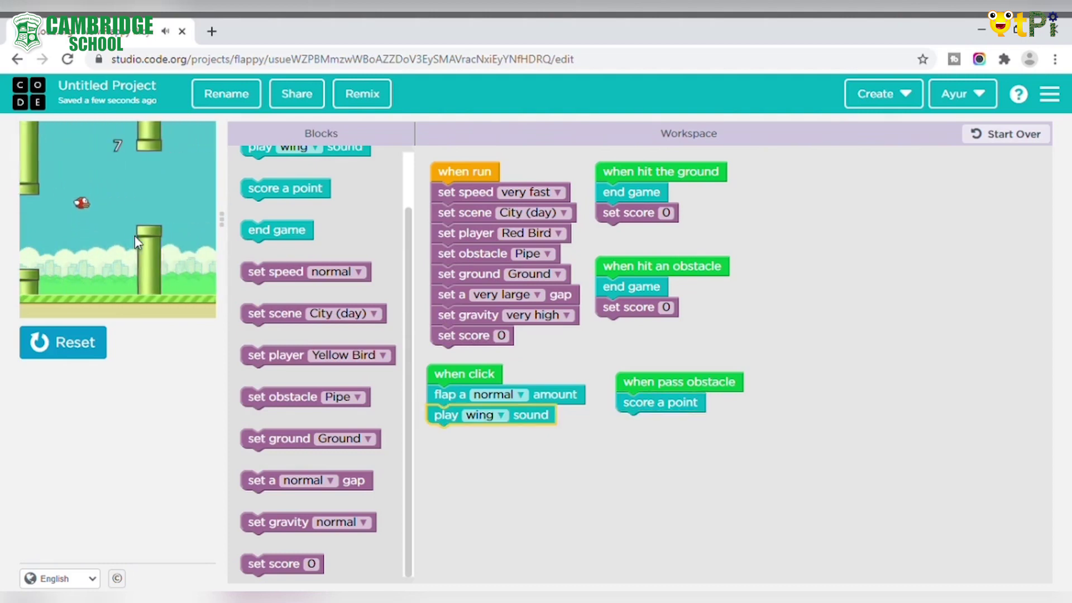
{"action": "left_click", "coordinate": [136, 238]}
{"action": "left_click", "coordinate": [136, 239]}
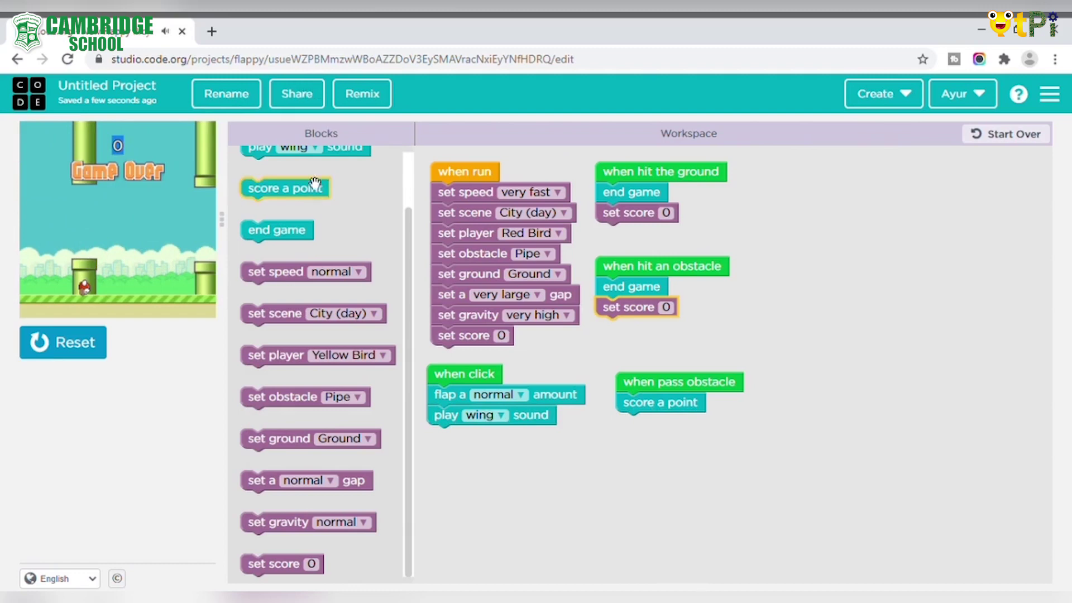
Step: Reset and restart the game, then flap through the pipes to a score of 15
{"action": "left_click", "coordinate": [68, 343]}
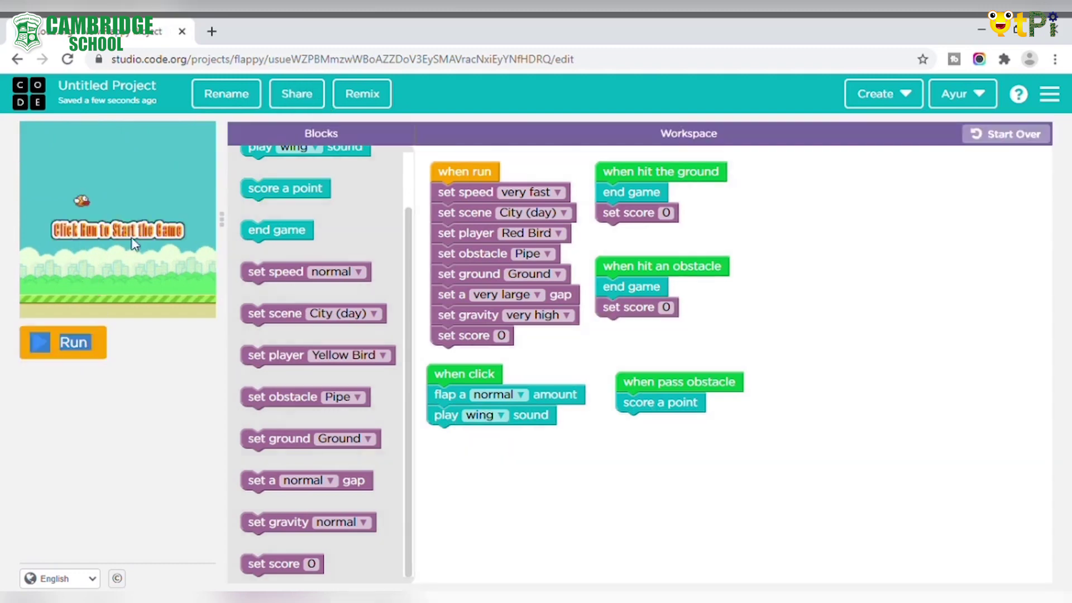
{"action": "left_click", "coordinate": [143, 203]}
{"action": "left_click", "coordinate": [143, 203]}
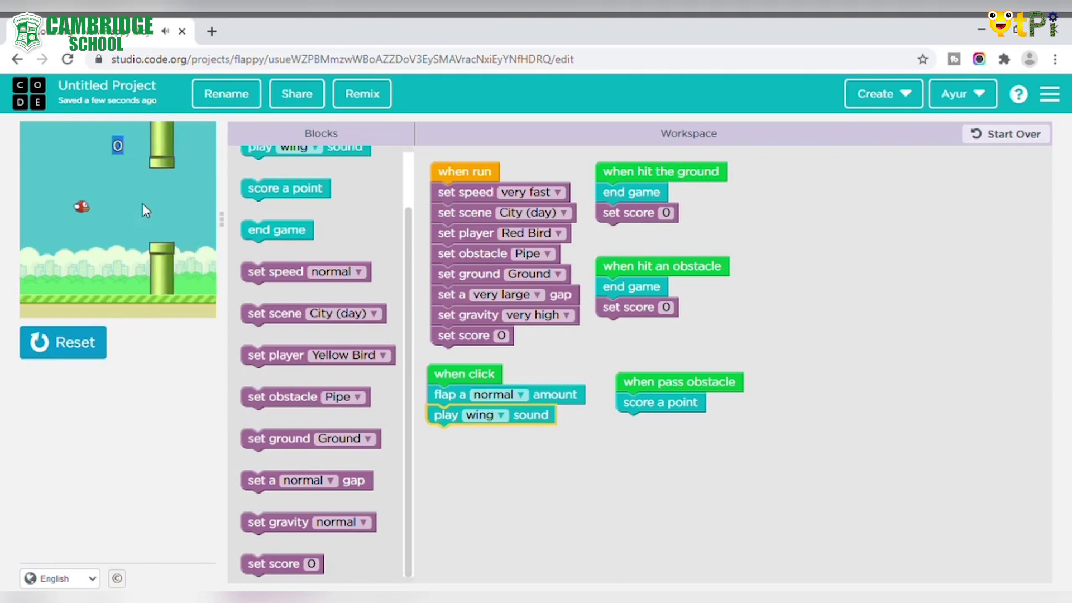
{"action": "left_click", "coordinate": [143, 203]}
{"action": "left_click", "coordinate": [143, 204]}
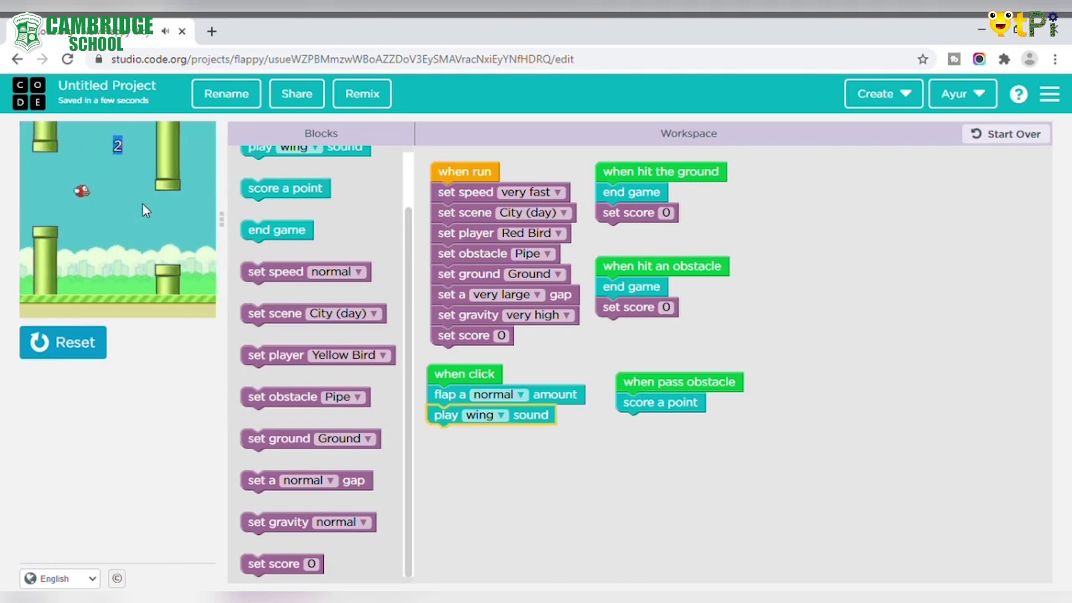
{"action": "left_click", "coordinate": [142, 203]}
{"action": "left_click", "coordinate": [143, 204]}
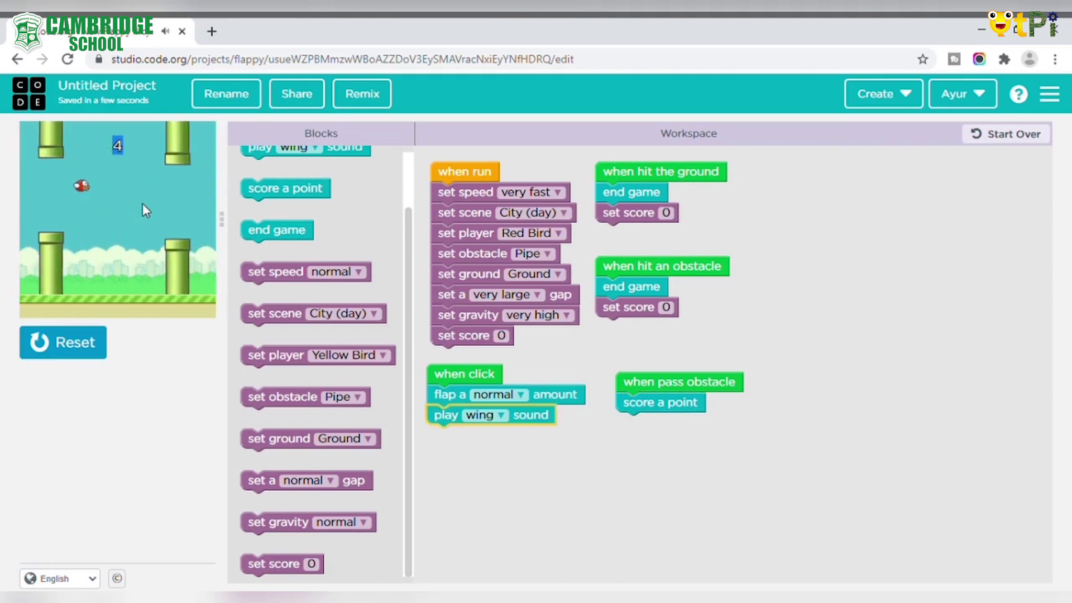
{"action": "left_click", "coordinate": [142, 204]}
{"action": "left_click", "coordinate": [142, 204]}
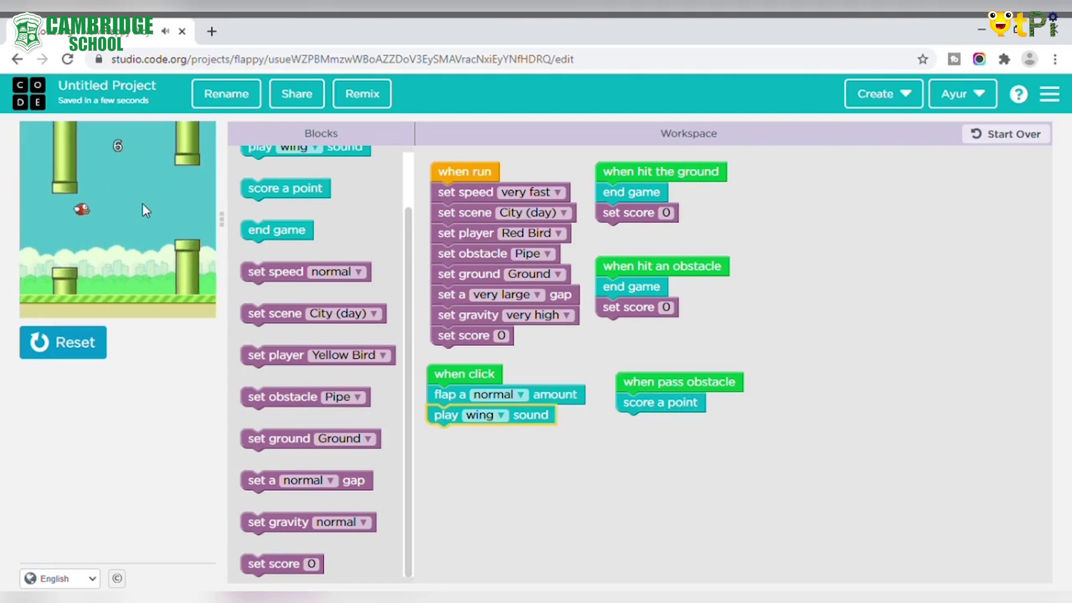
{"action": "left_click", "coordinate": [143, 204]}
{"action": "left_click", "coordinate": [143, 204]}
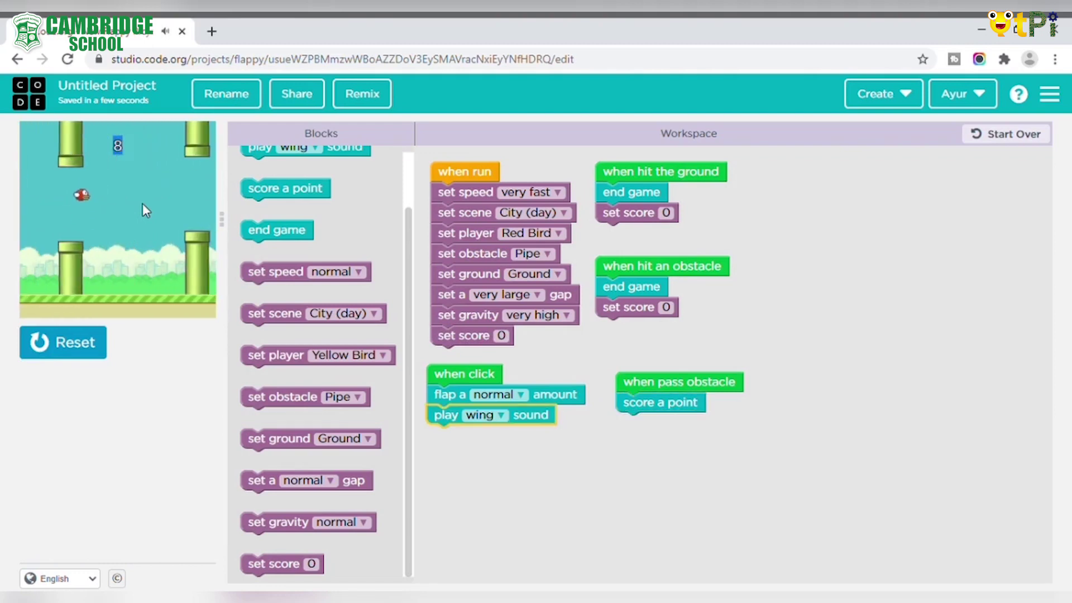
{"action": "left_click", "coordinate": [143, 205]}
{"action": "left_click", "coordinate": [143, 204]}
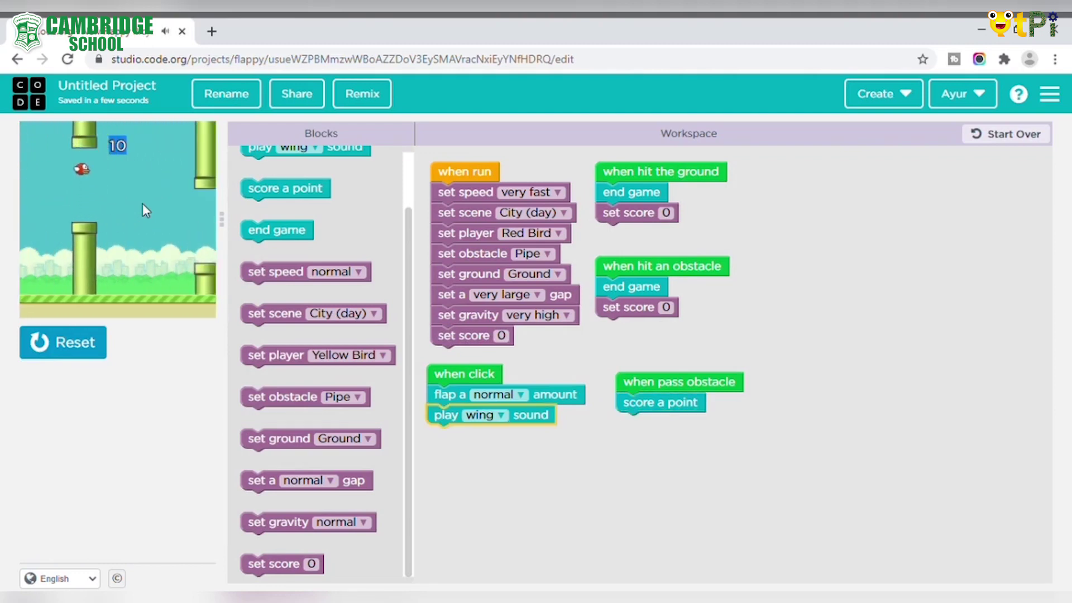
{"action": "left_click", "coordinate": [143, 203]}
{"action": "left_click", "coordinate": [142, 204]}
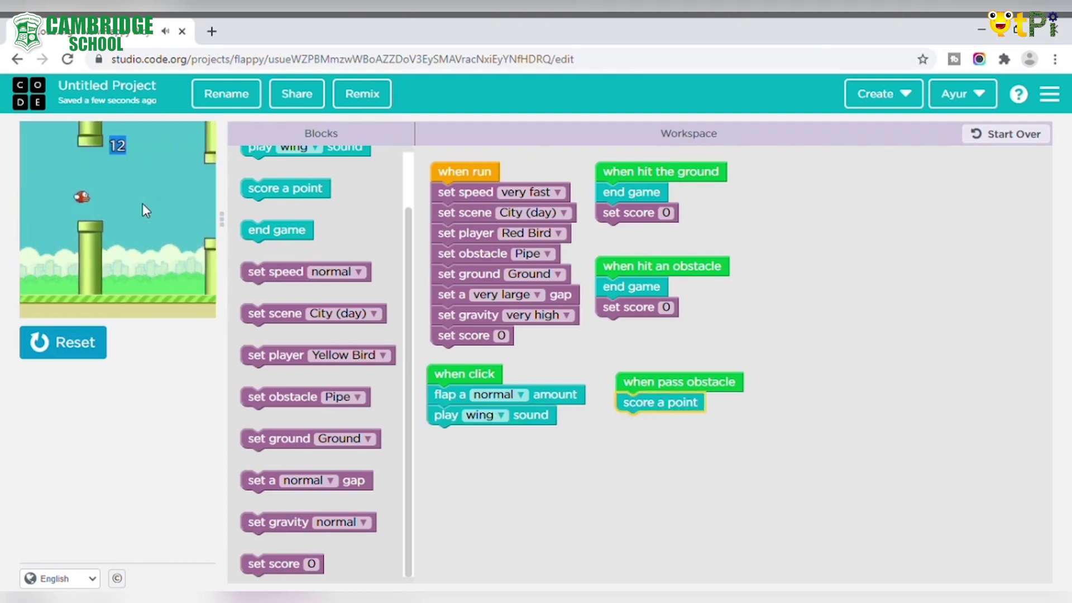
{"action": "left_click", "coordinate": [142, 204]}
{"action": "left_click", "coordinate": [142, 203]}
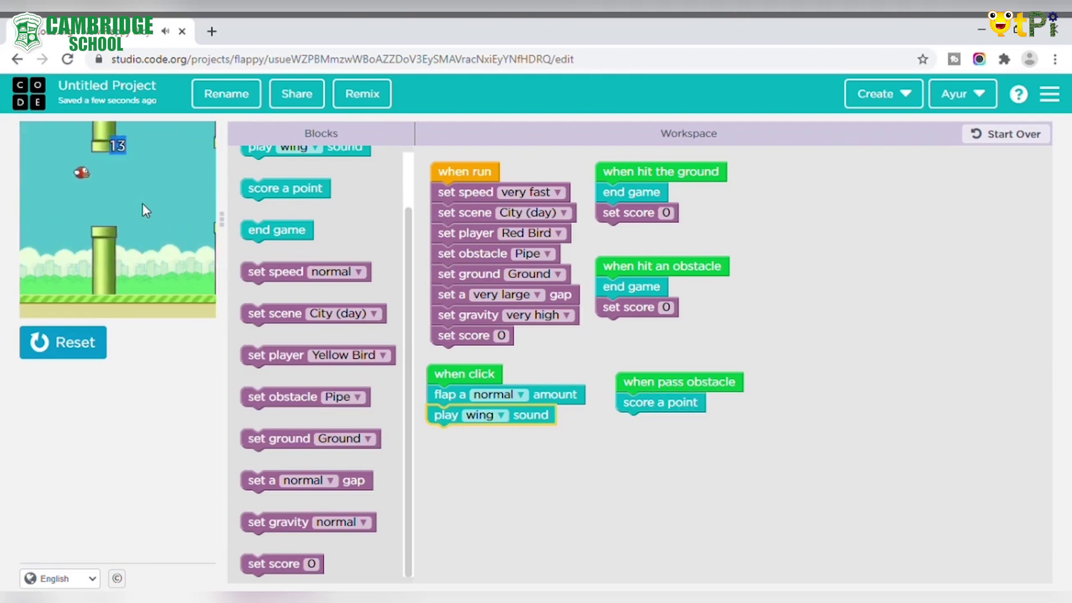
{"action": "left_click", "coordinate": [143, 203]}
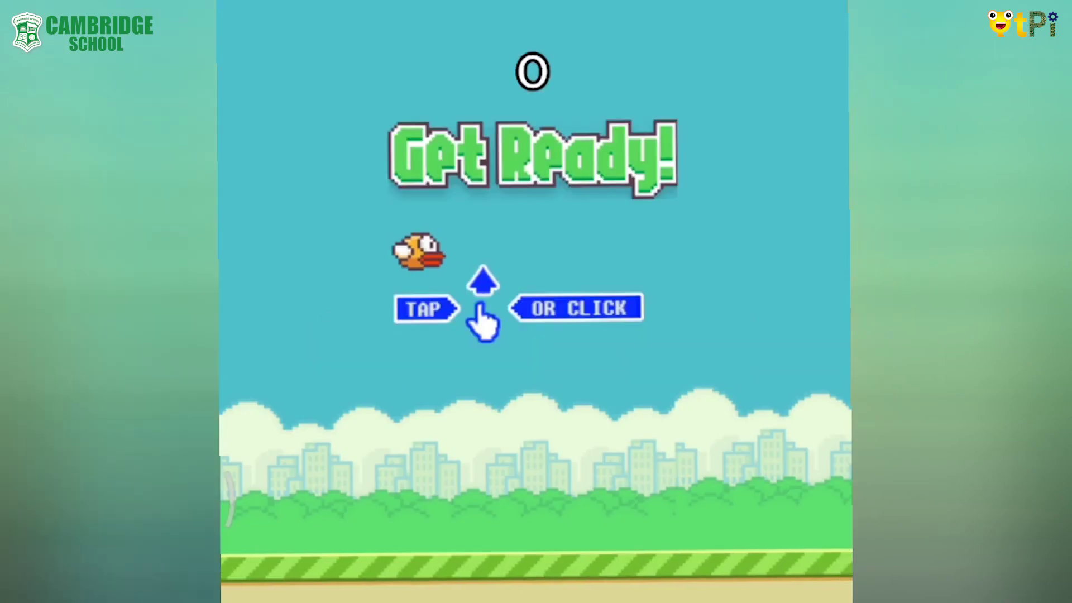
Step: Dismiss Get Ready and flap the bird through the pipes to a score of 4
{"action": "left_click", "coordinate": [534, 302]}
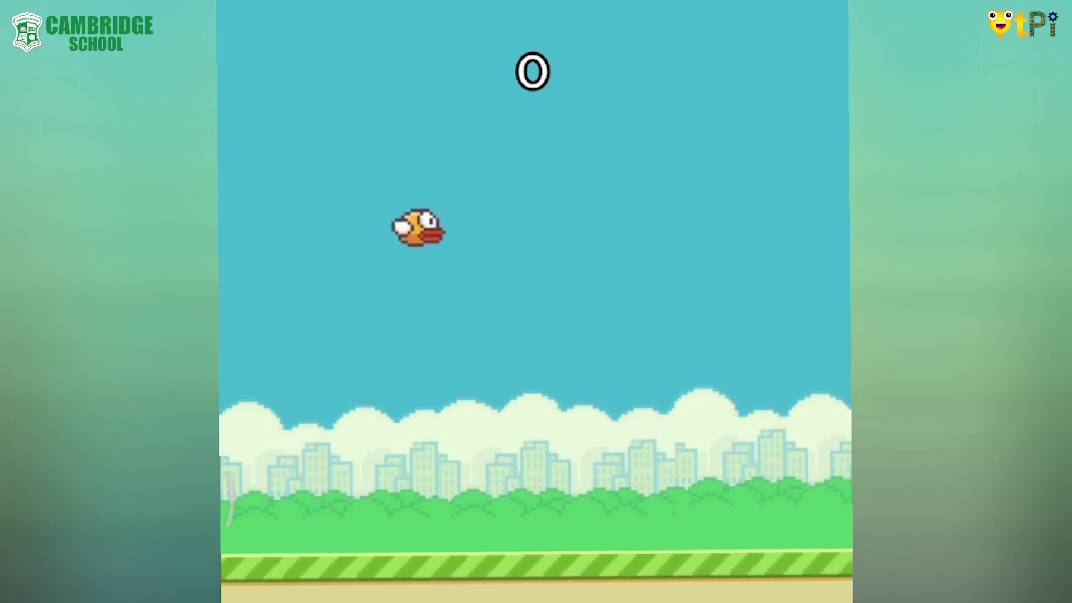
{"action": "left_click", "coordinate": [534, 301]}
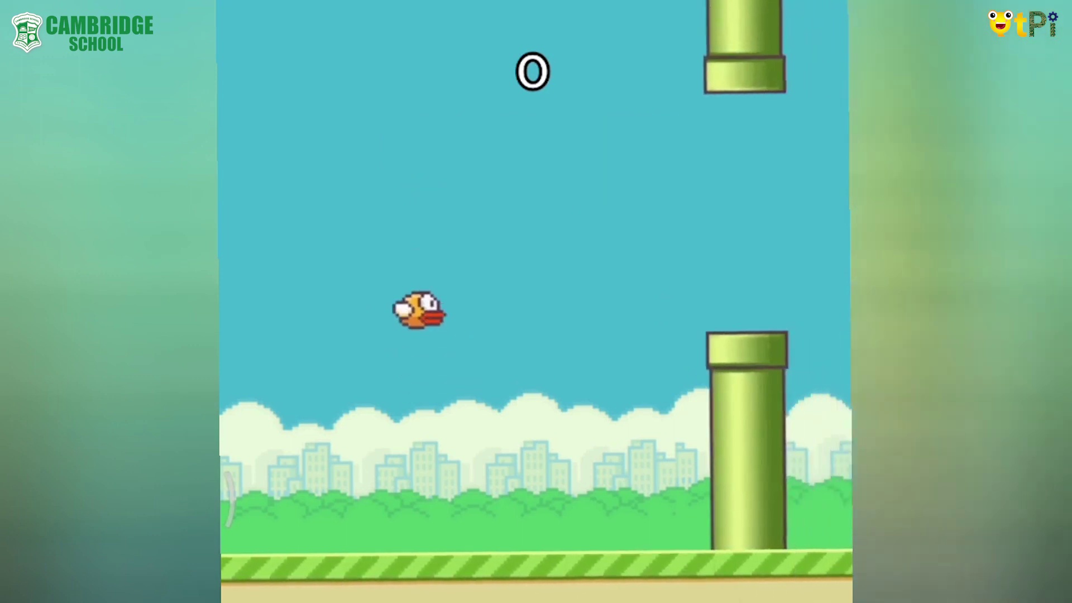
{"action": "left_click", "coordinate": [534, 302]}
{"action": "left_click", "coordinate": [534, 301]}
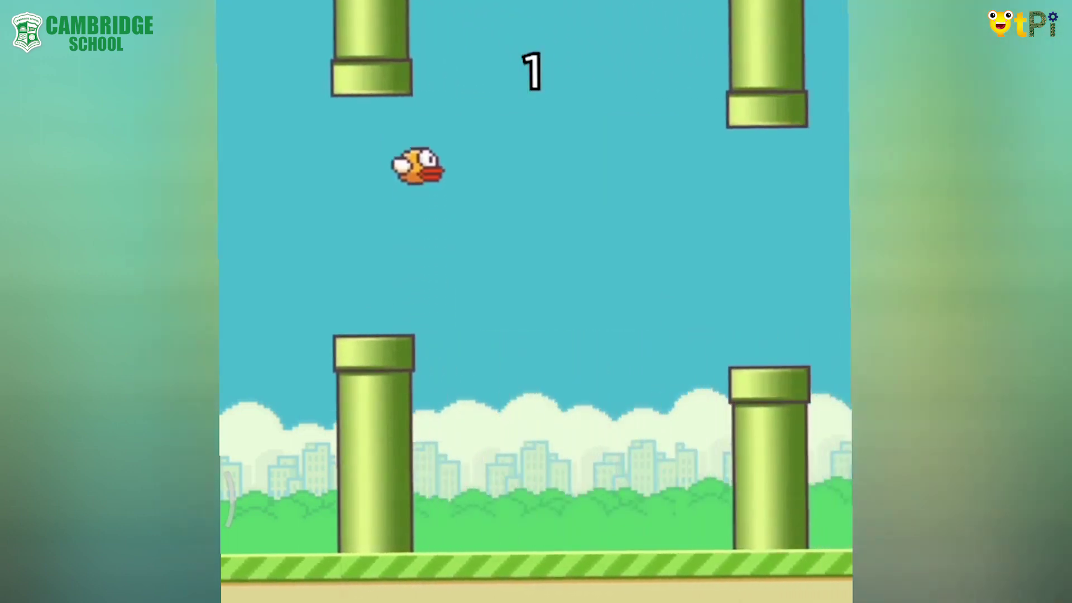
{"action": "left_click", "coordinate": [534, 301]}
{"action": "left_click", "coordinate": [534, 302]}
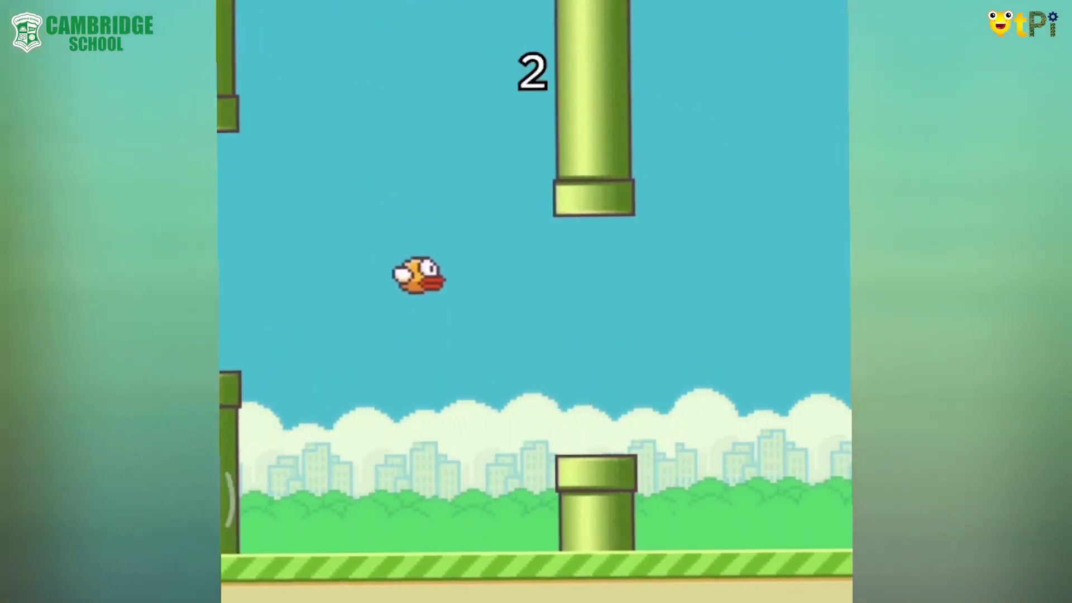
{"action": "left_click", "coordinate": [533, 302]}
{"action": "left_click", "coordinate": [534, 302]}
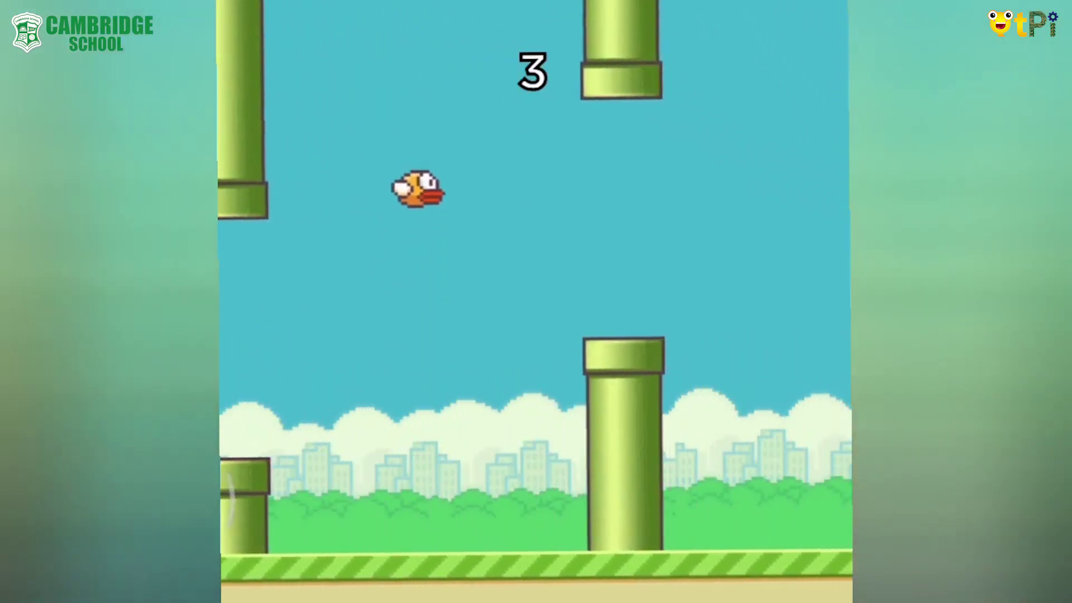
{"action": "left_click", "coordinate": [534, 301]}
{"action": "left_click", "coordinate": [533, 301]}
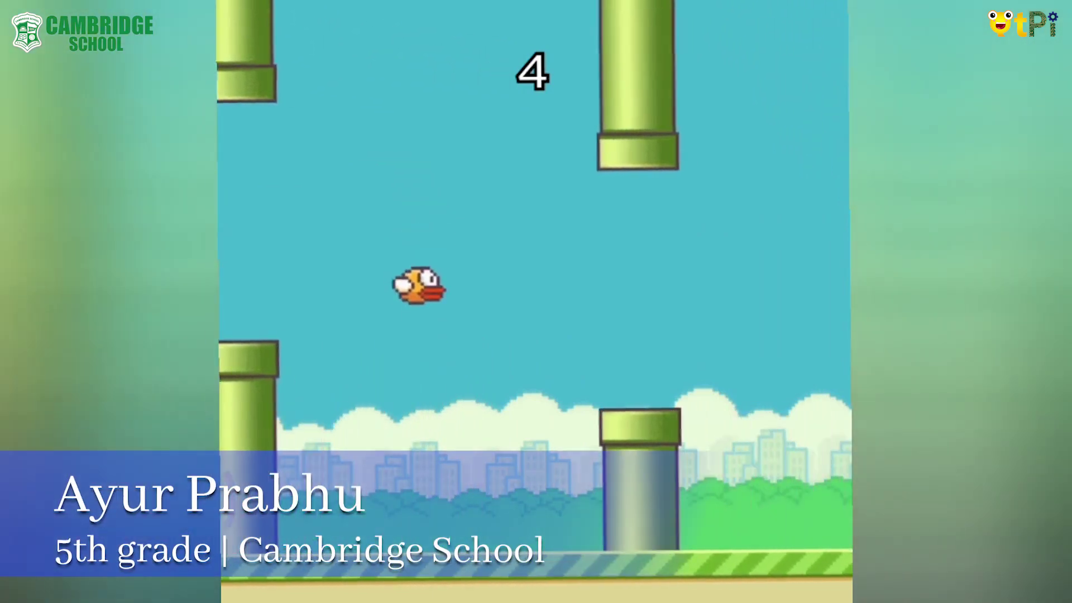